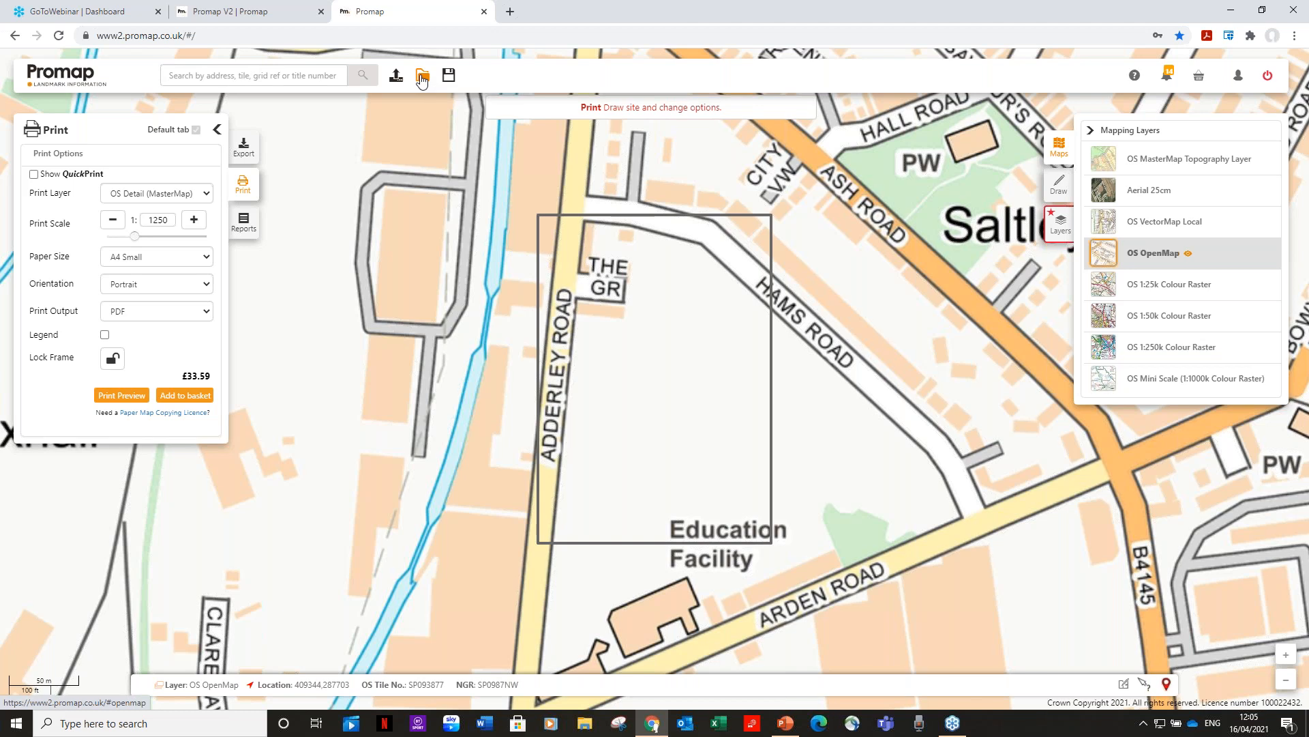
{"action": "left_click", "coordinate": [422, 77]}
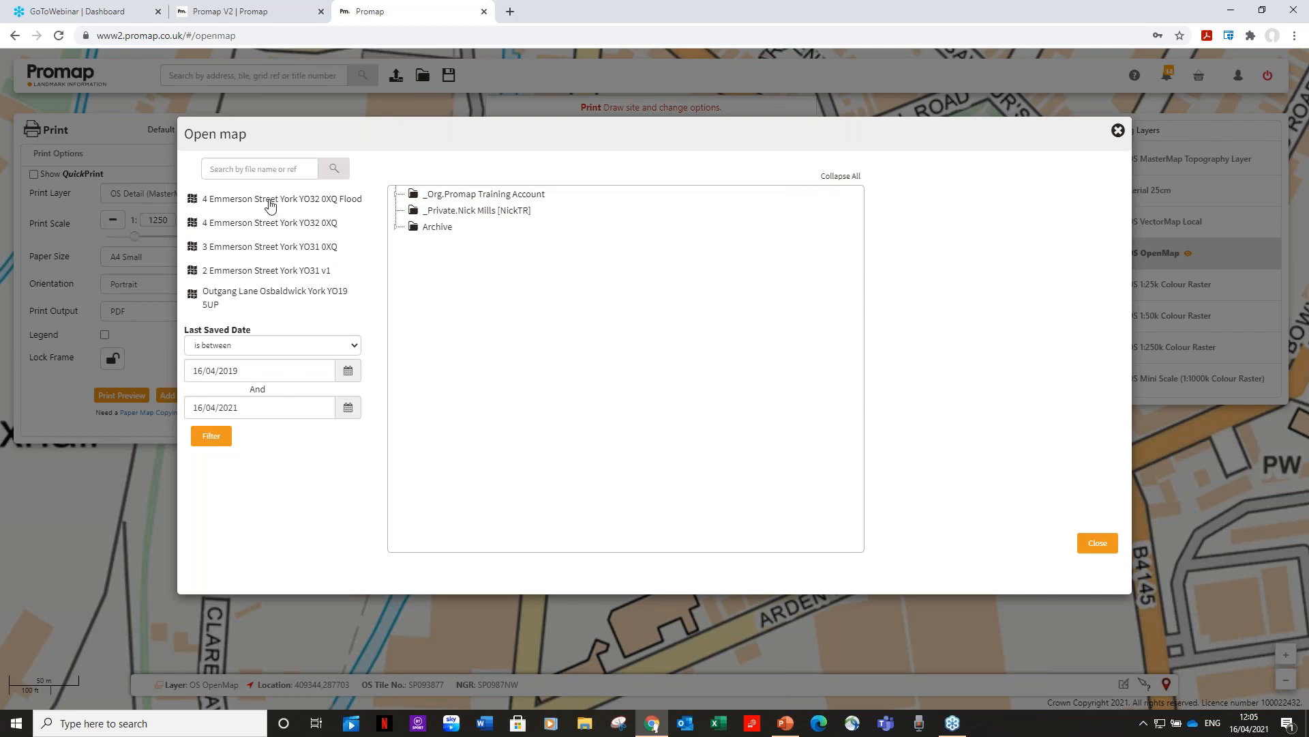
{"action": "left_click", "coordinate": [505, 197]}
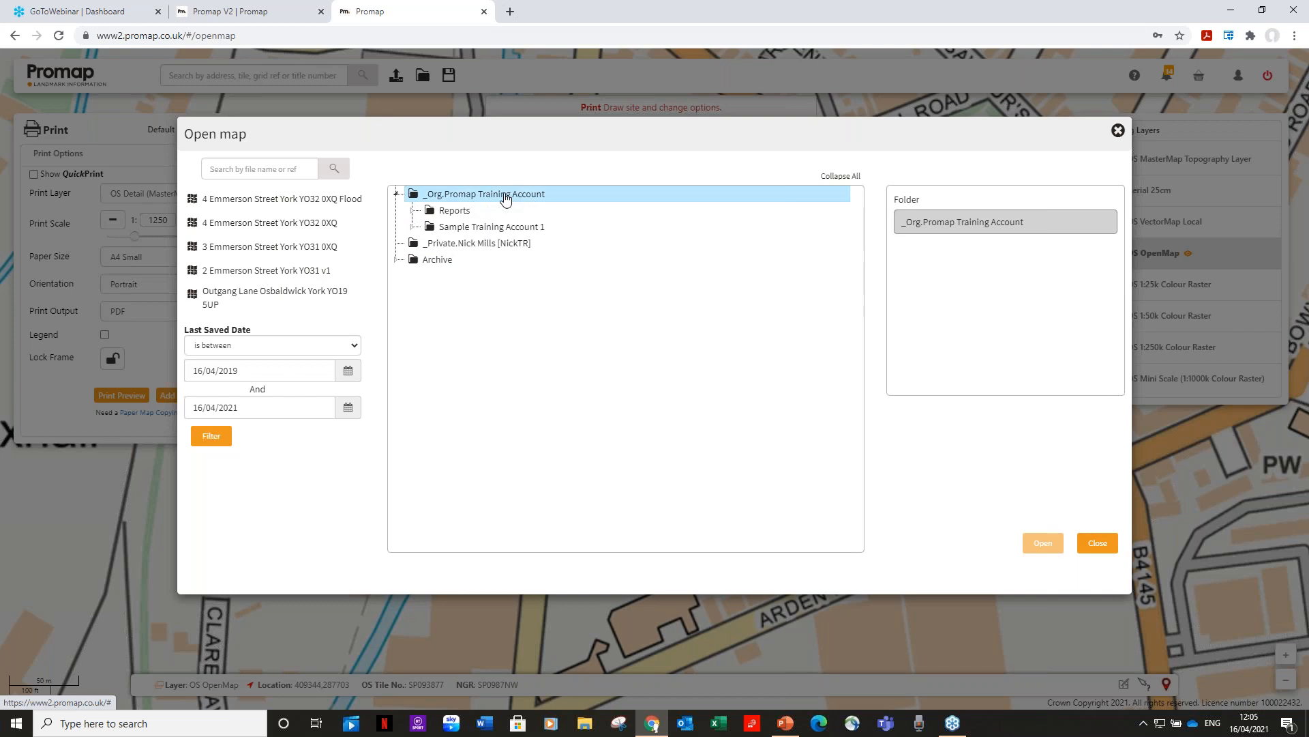
{"action": "left_click", "coordinate": [457, 228]}
{"action": "left_click", "coordinate": [497, 247]}
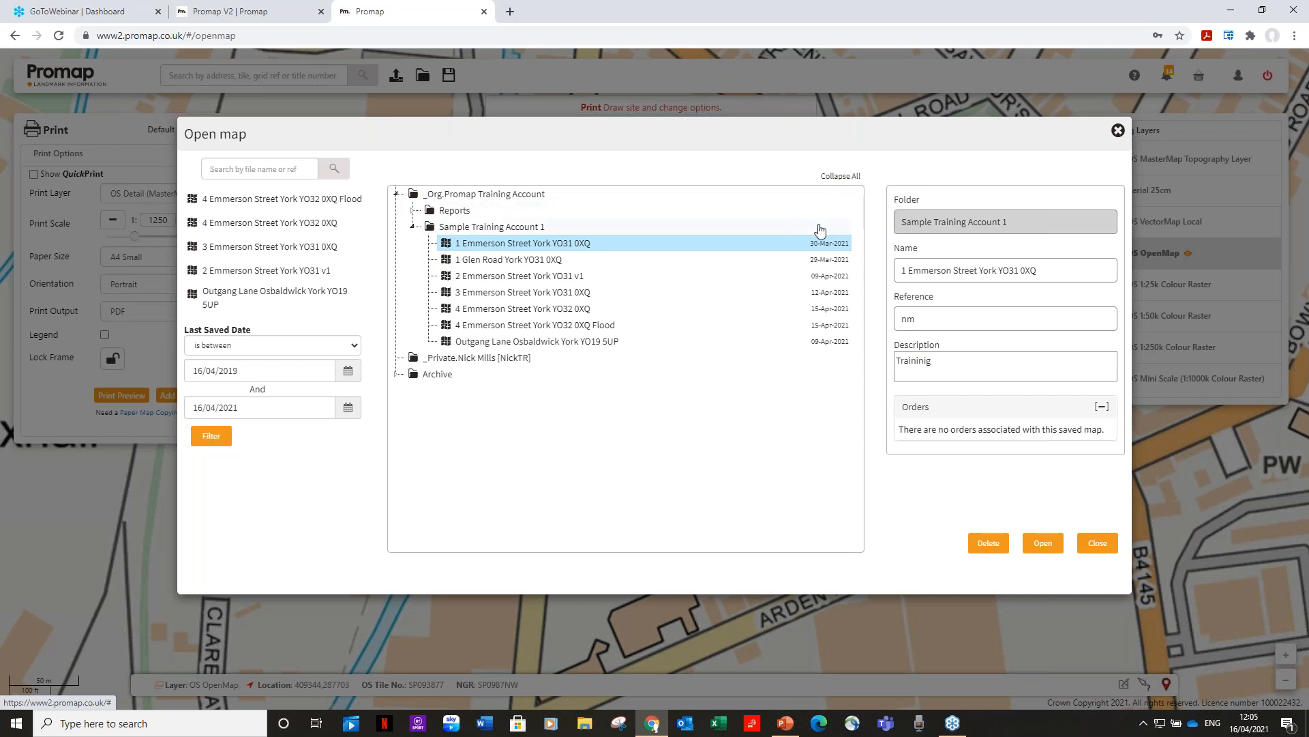
{"action": "left_click", "coordinate": [551, 264]}
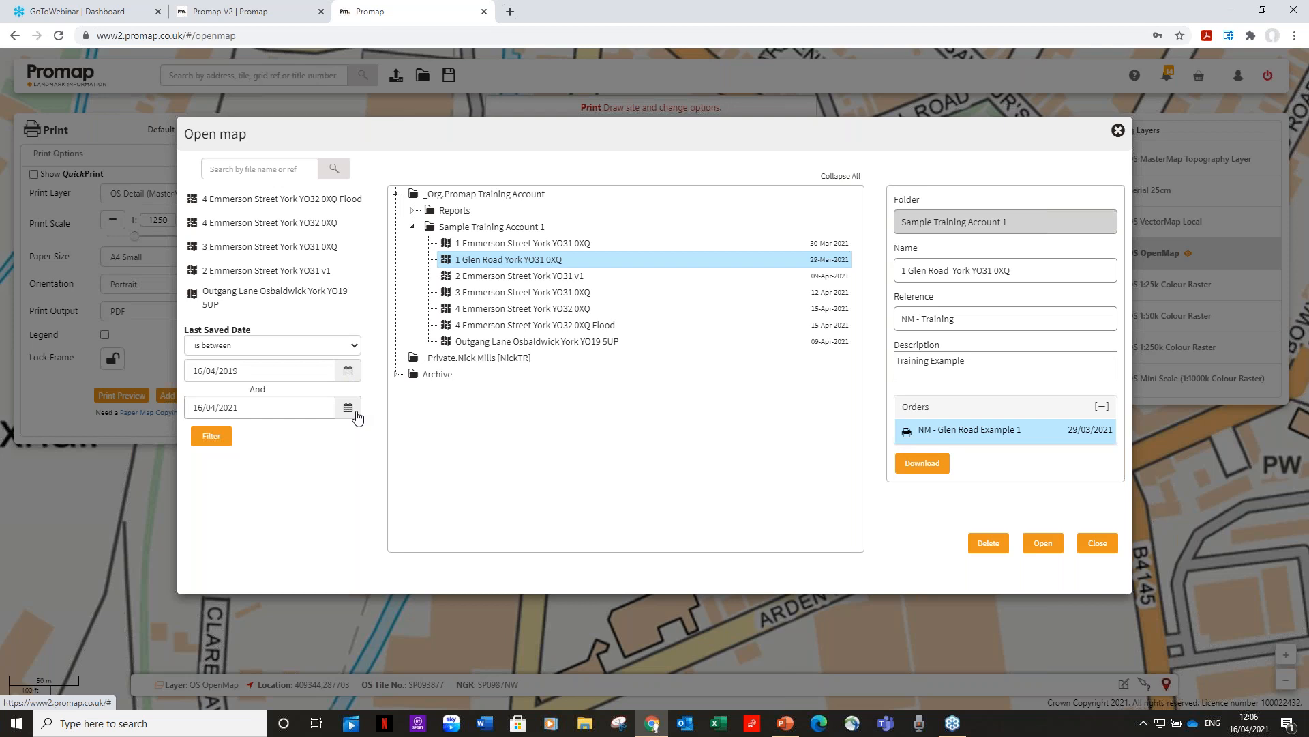
{"action": "left_click", "coordinate": [1119, 130]}
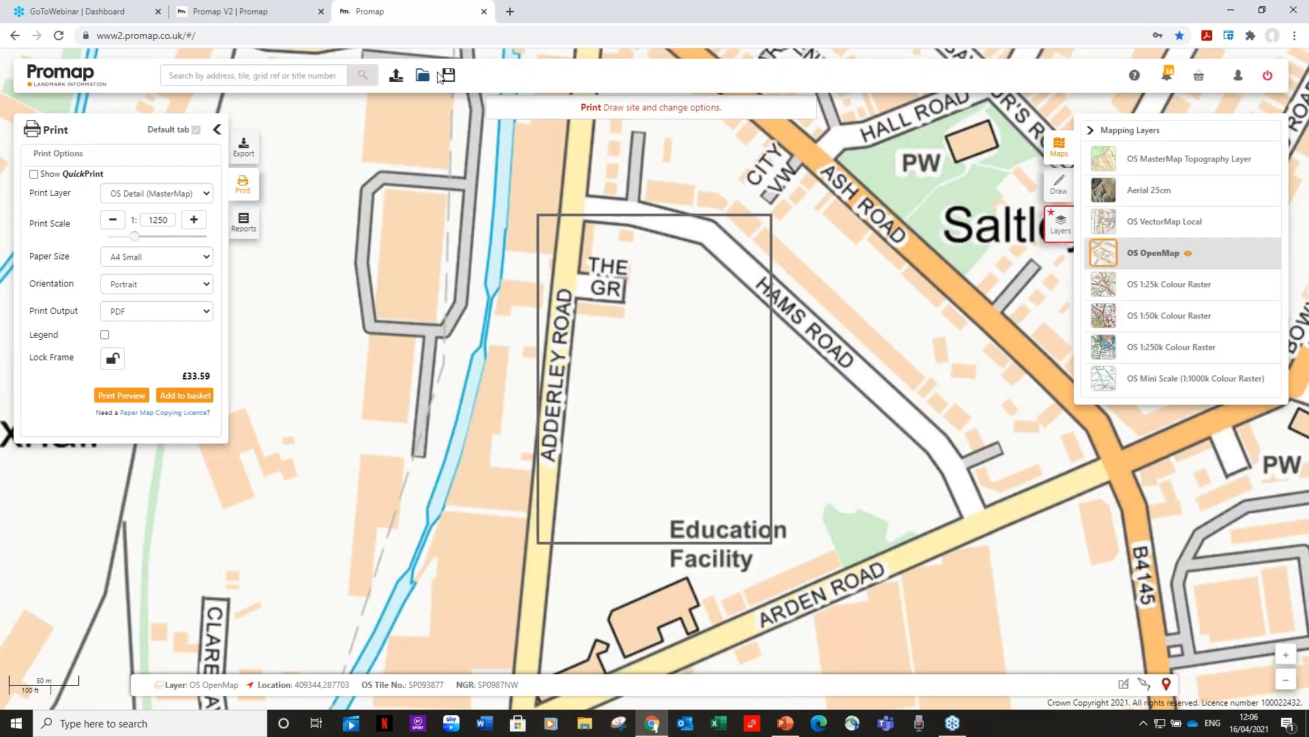
{"action": "left_click", "coordinate": [448, 77]}
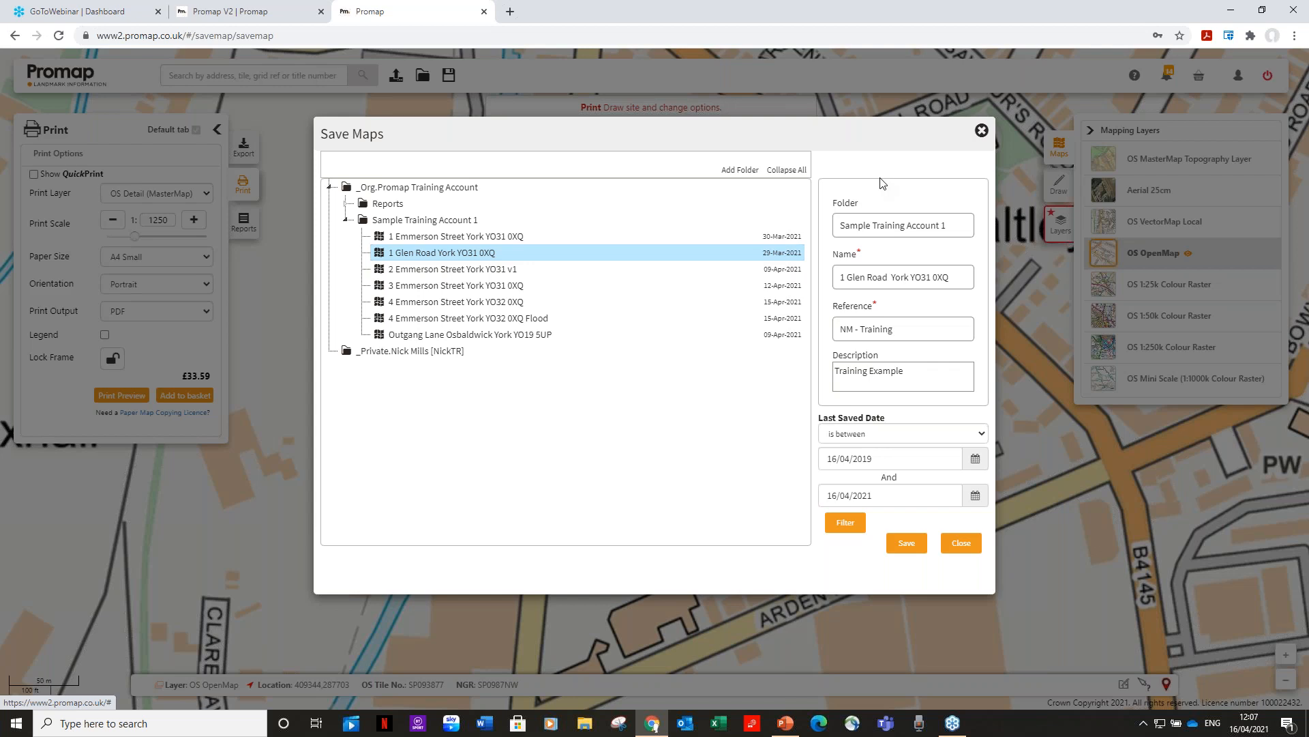
{"action": "left_click", "coordinate": [981, 130]}
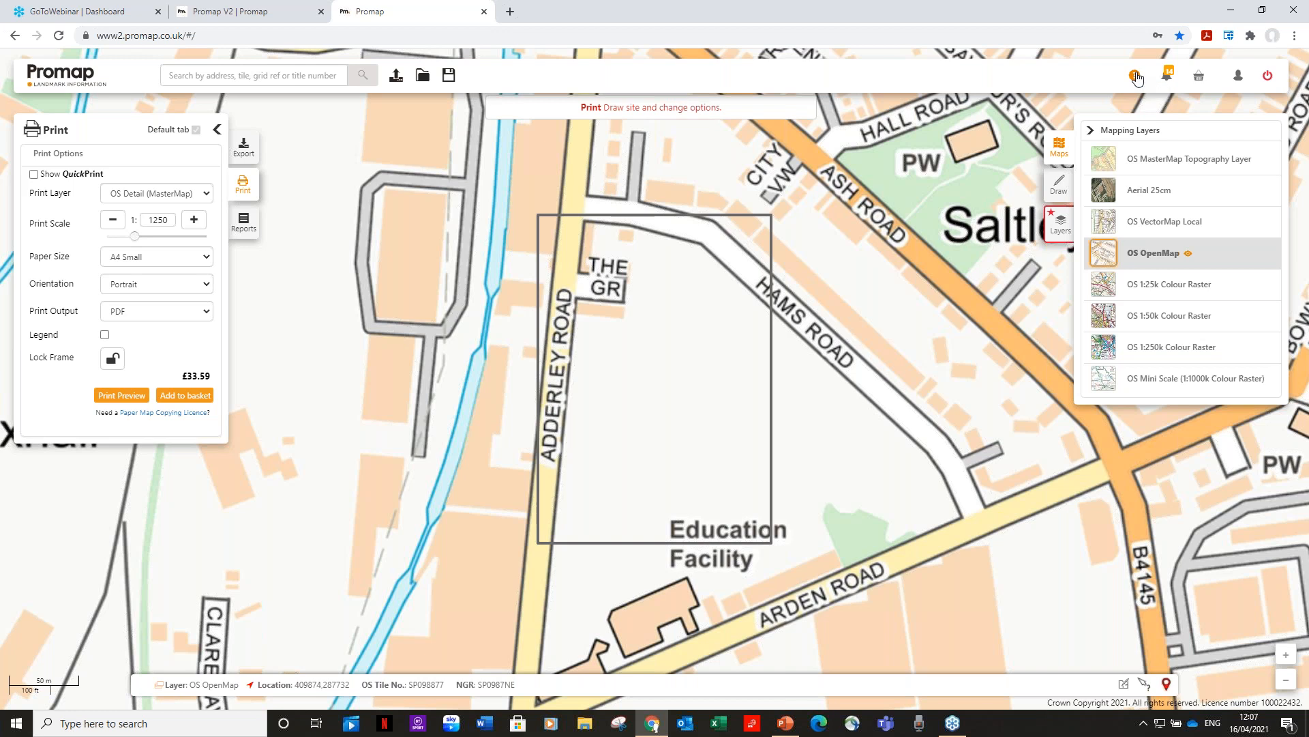
{"action": "left_click", "coordinate": [1135, 77]}
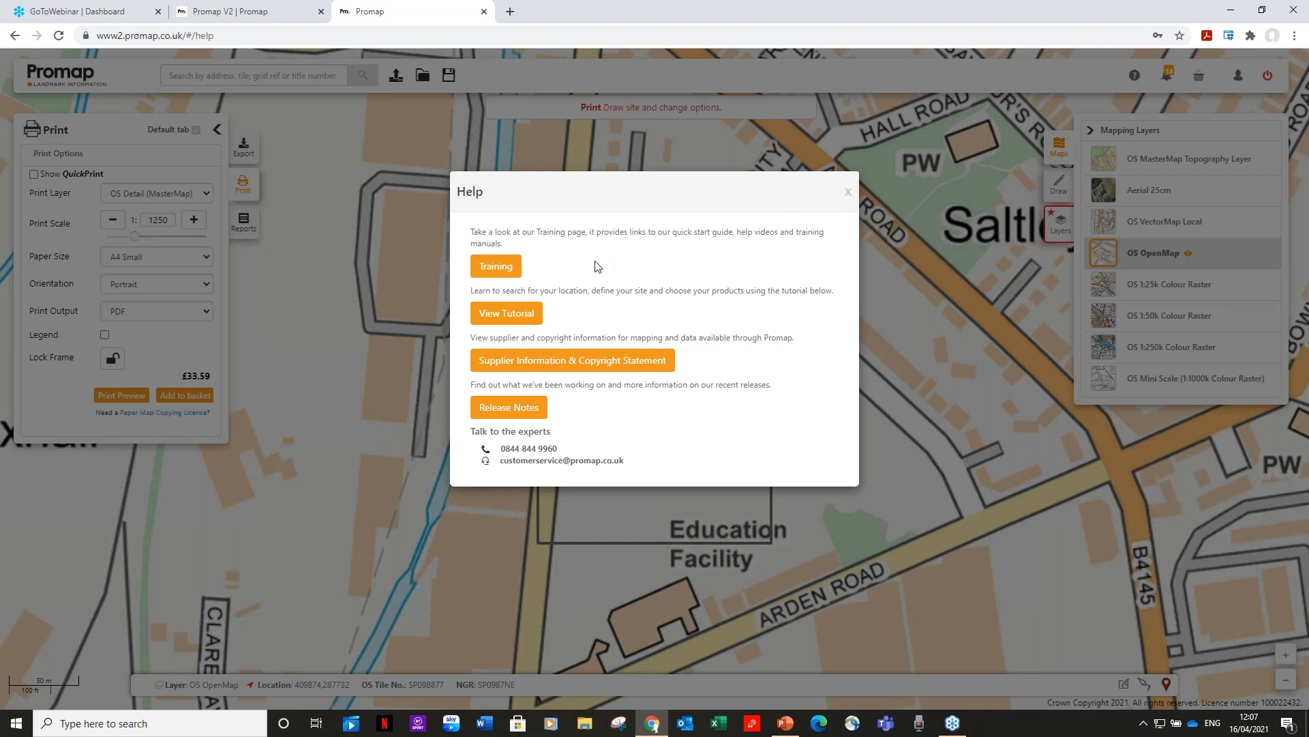
{"action": "left_click", "coordinate": [848, 195]}
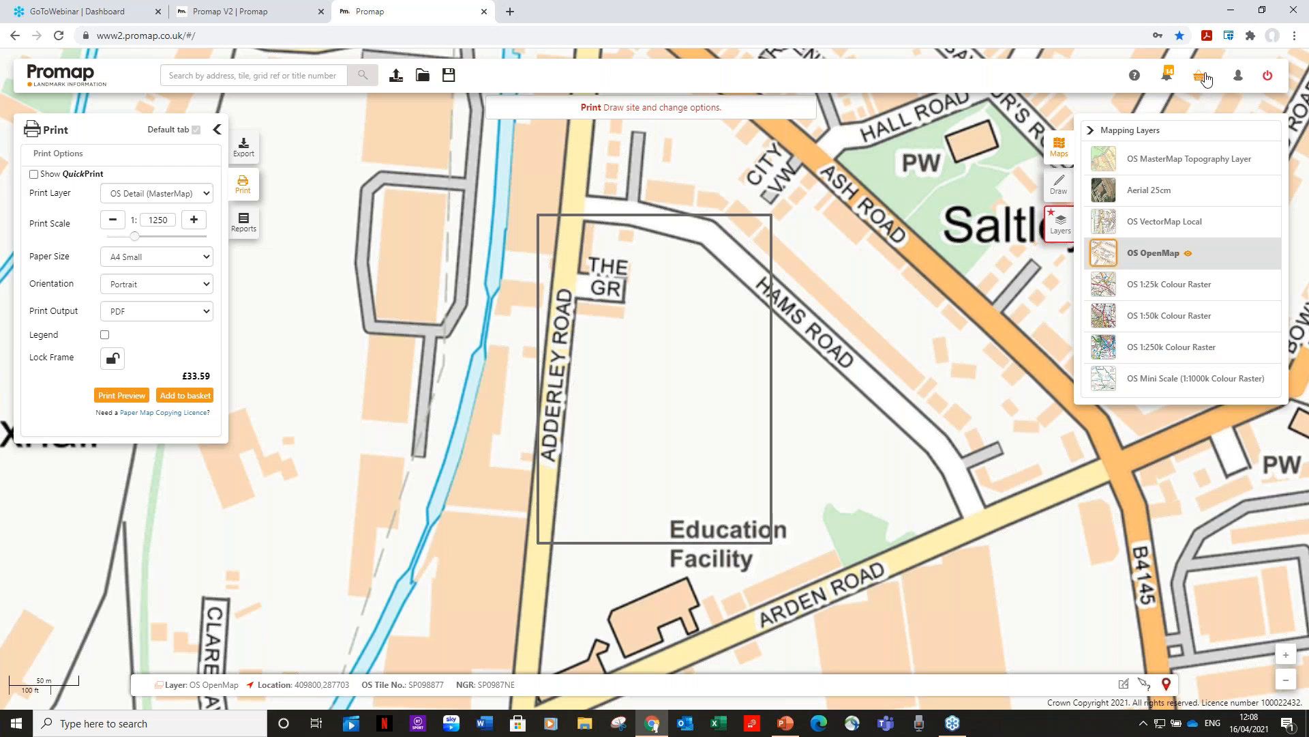
Open Order History from the user account menu.
{"action": "left_click", "coordinate": [1238, 81]}
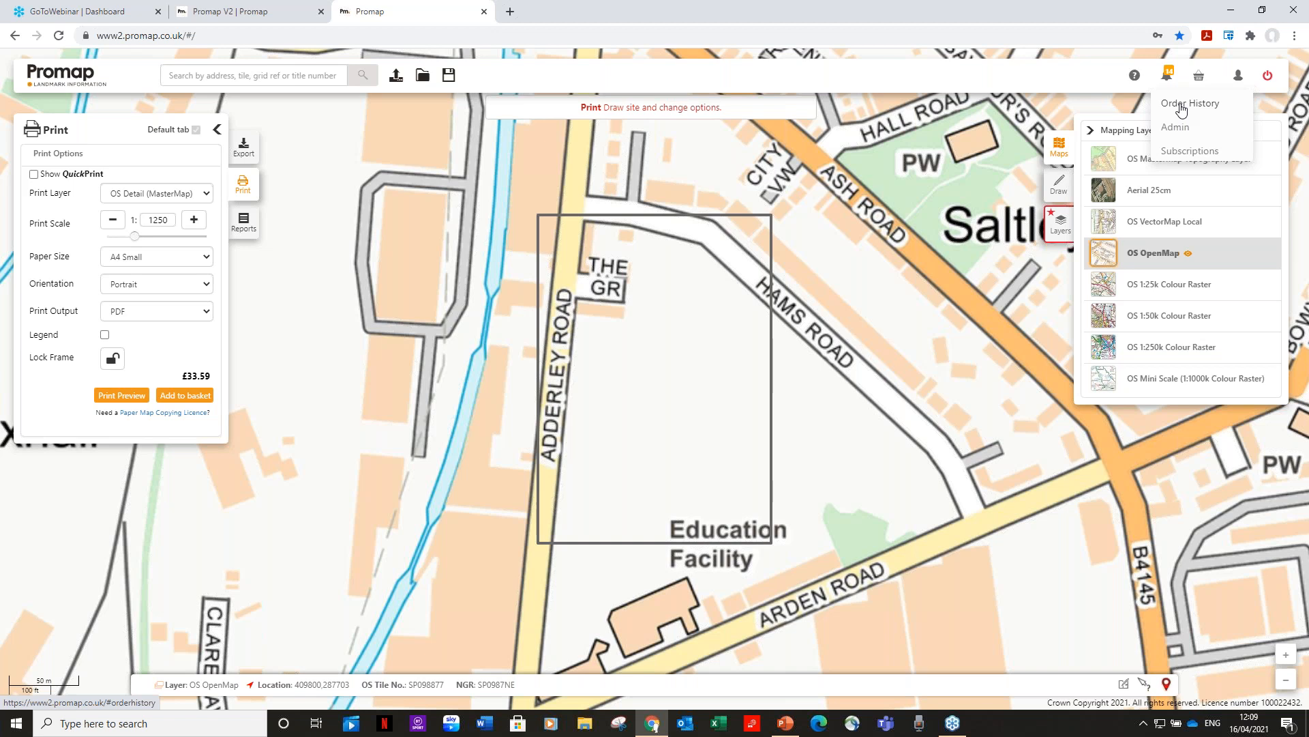
{"action": "left_click", "coordinate": [1182, 109]}
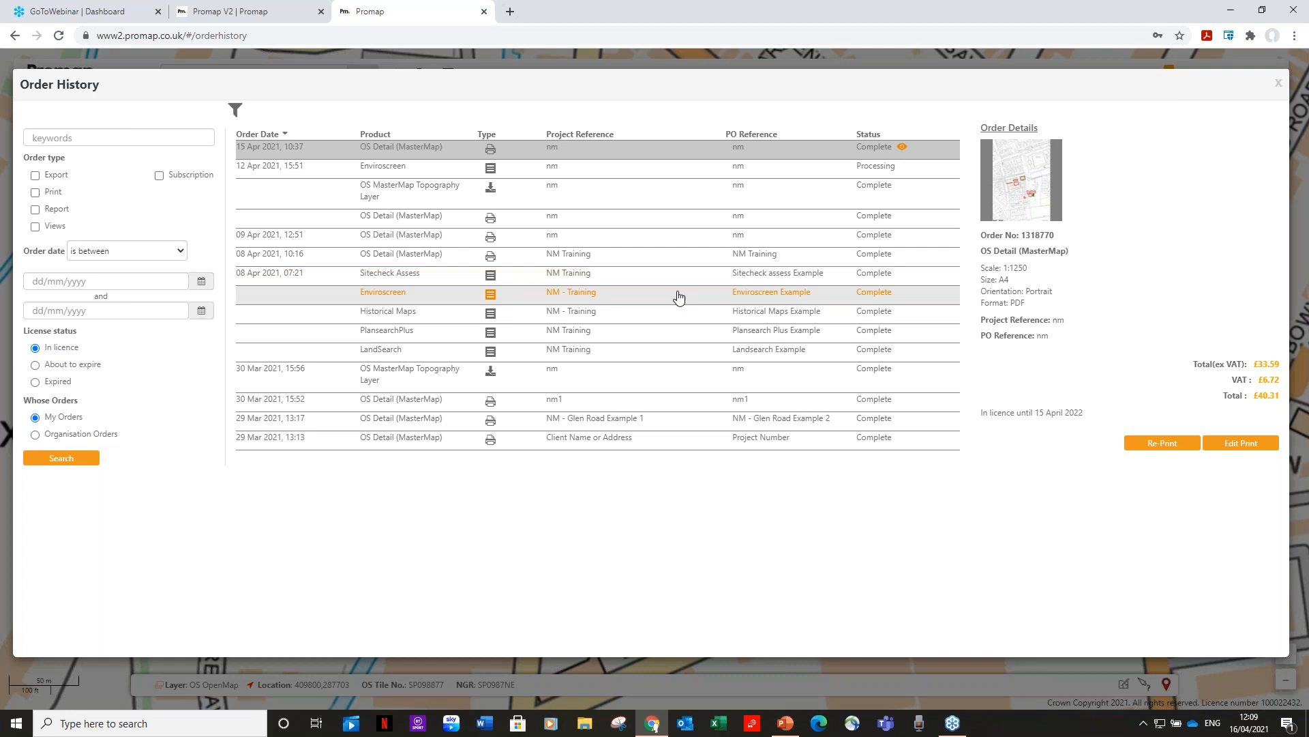
Review the Sitecheck Assess order's details, then close Order History.
{"action": "left_click", "coordinate": [686, 283]}
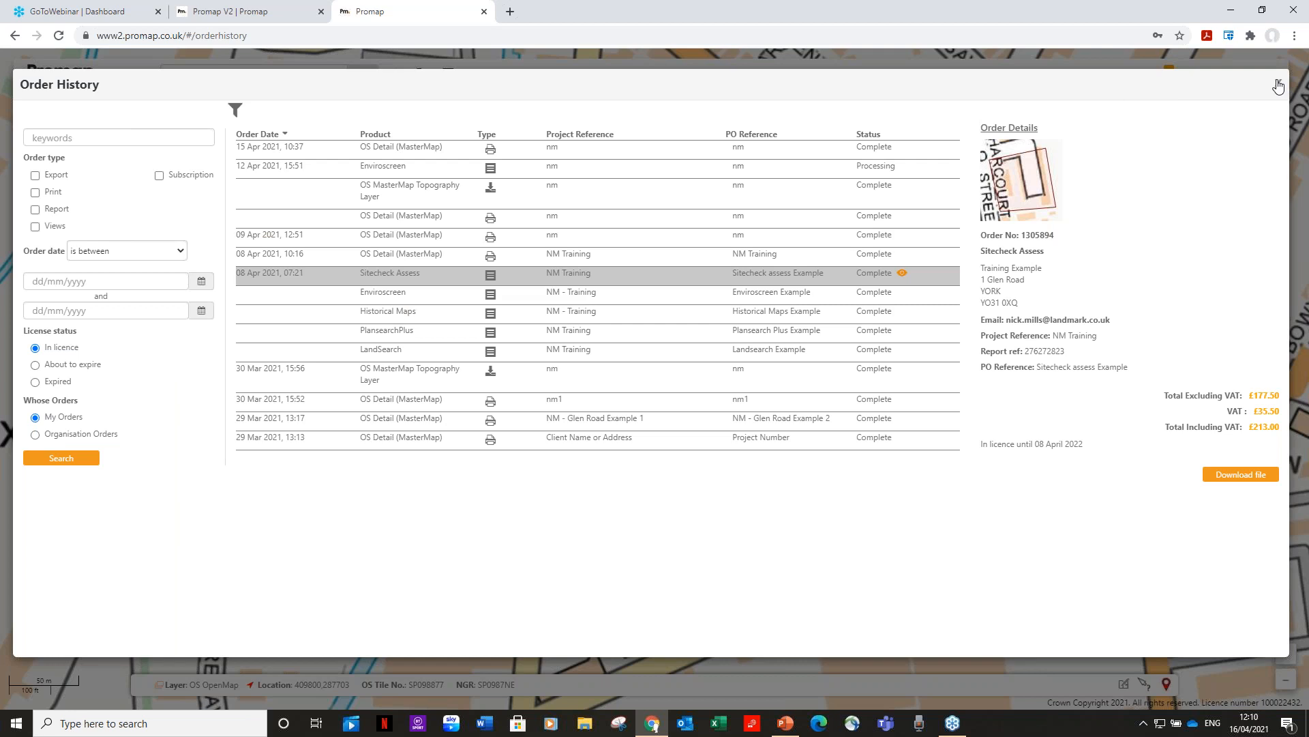
{"action": "left_click", "coordinate": [1278, 85]}
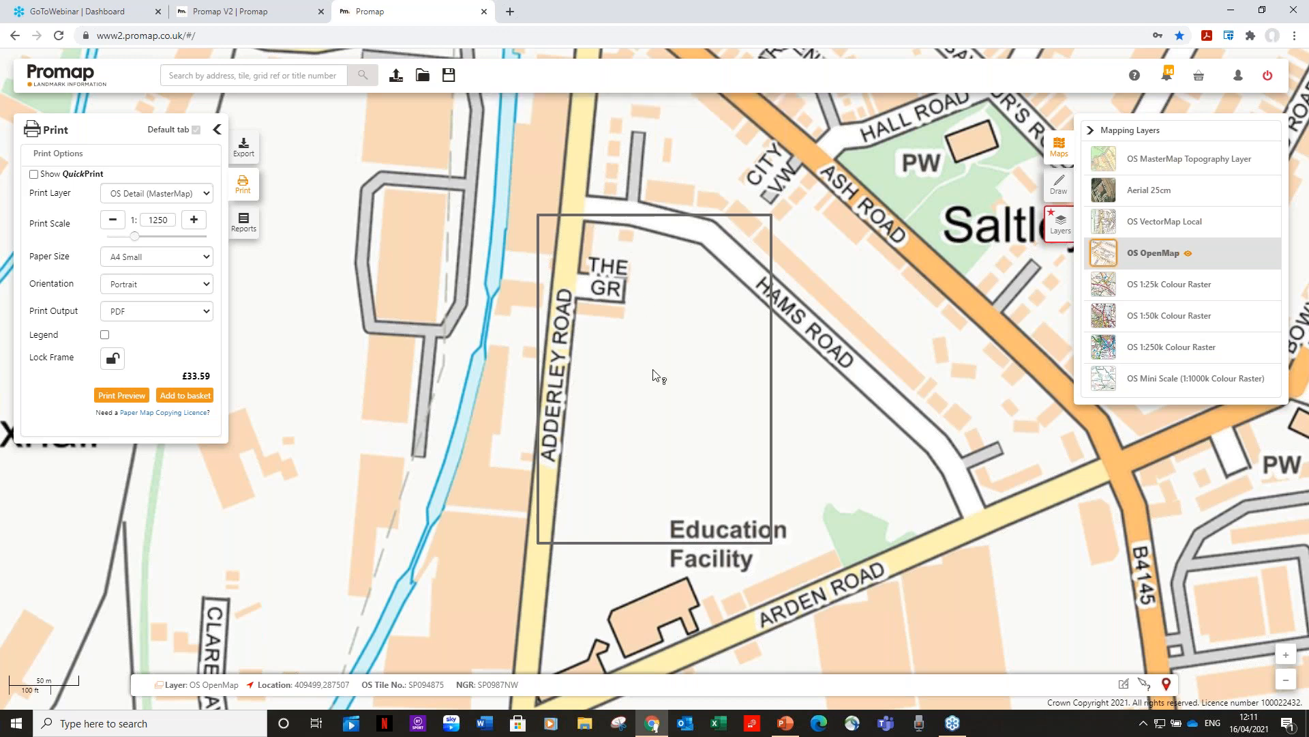
{"action": "left_click", "coordinate": [624, 235]}
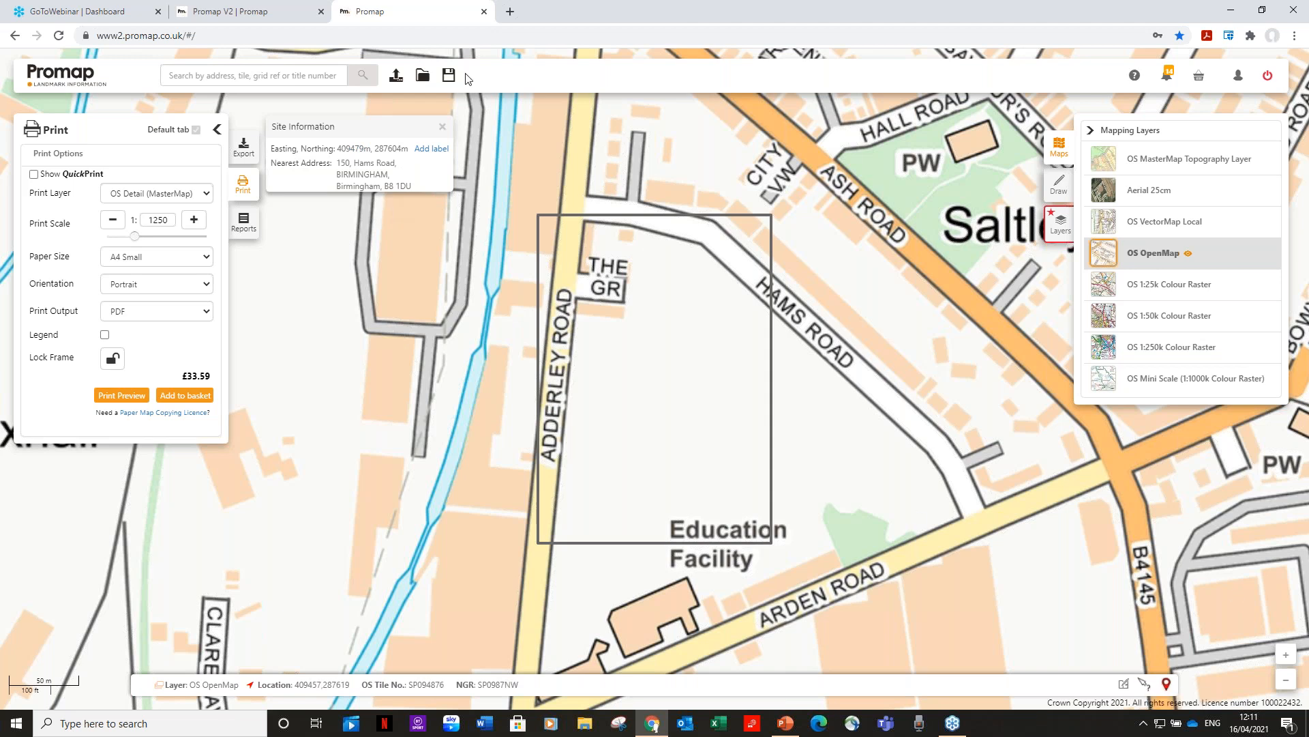
{"action": "left_click", "coordinate": [442, 128]}
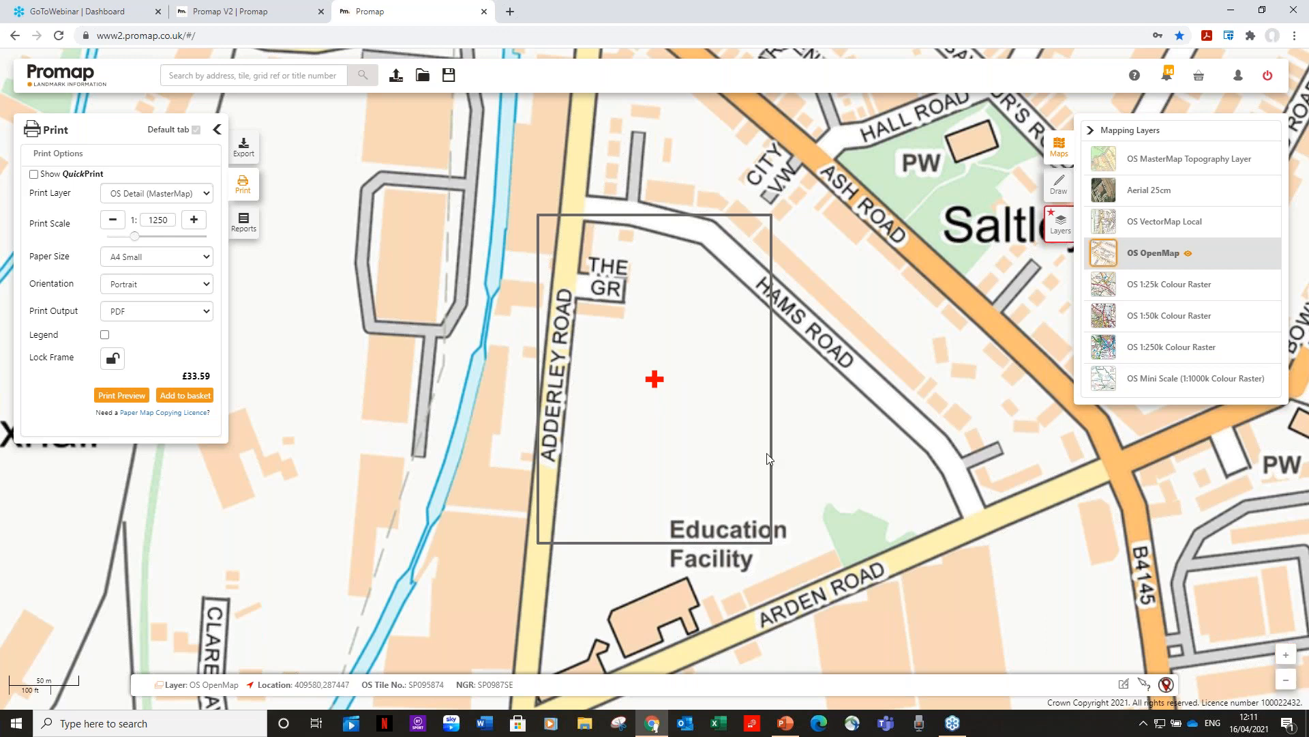
{"action": "scroll", "coordinate": [769, 457], "scroll_direction": "up", "scroll_amount": 1}
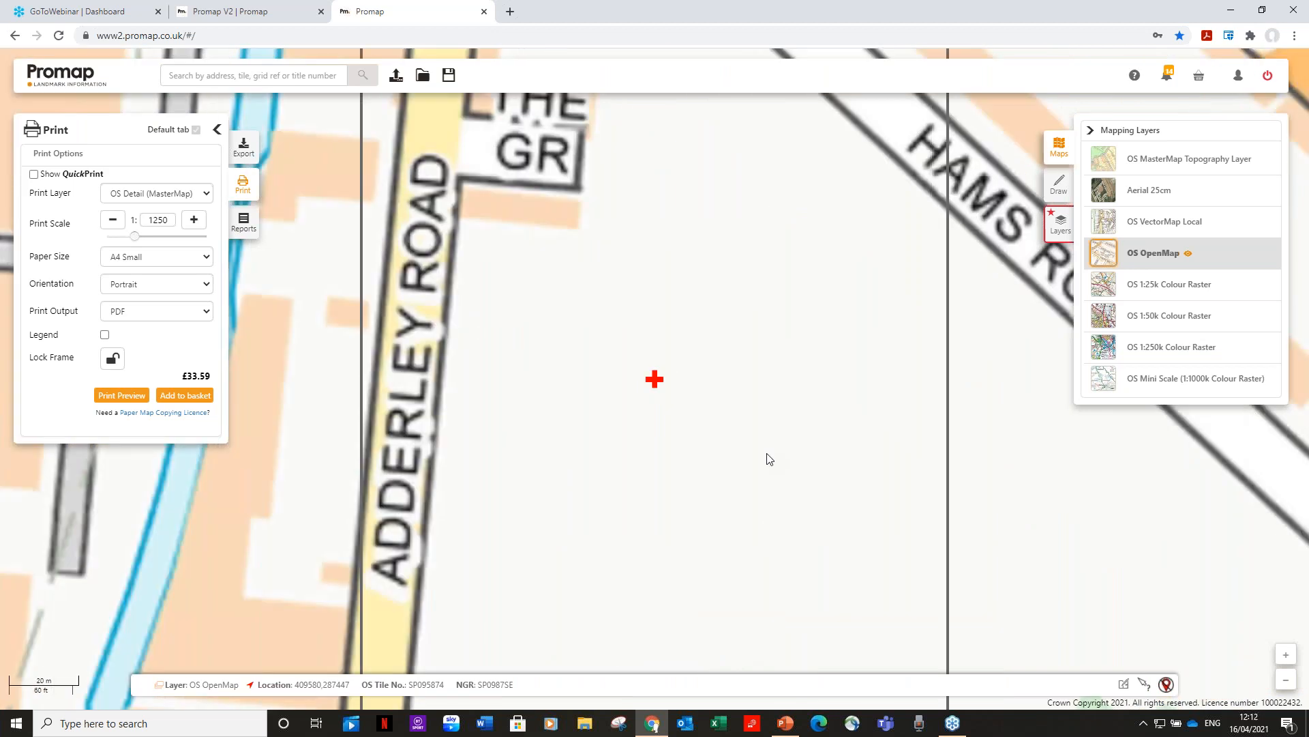
{"action": "scroll", "coordinate": [768, 458], "scroll_direction": "down", "scroll_amount": 1}
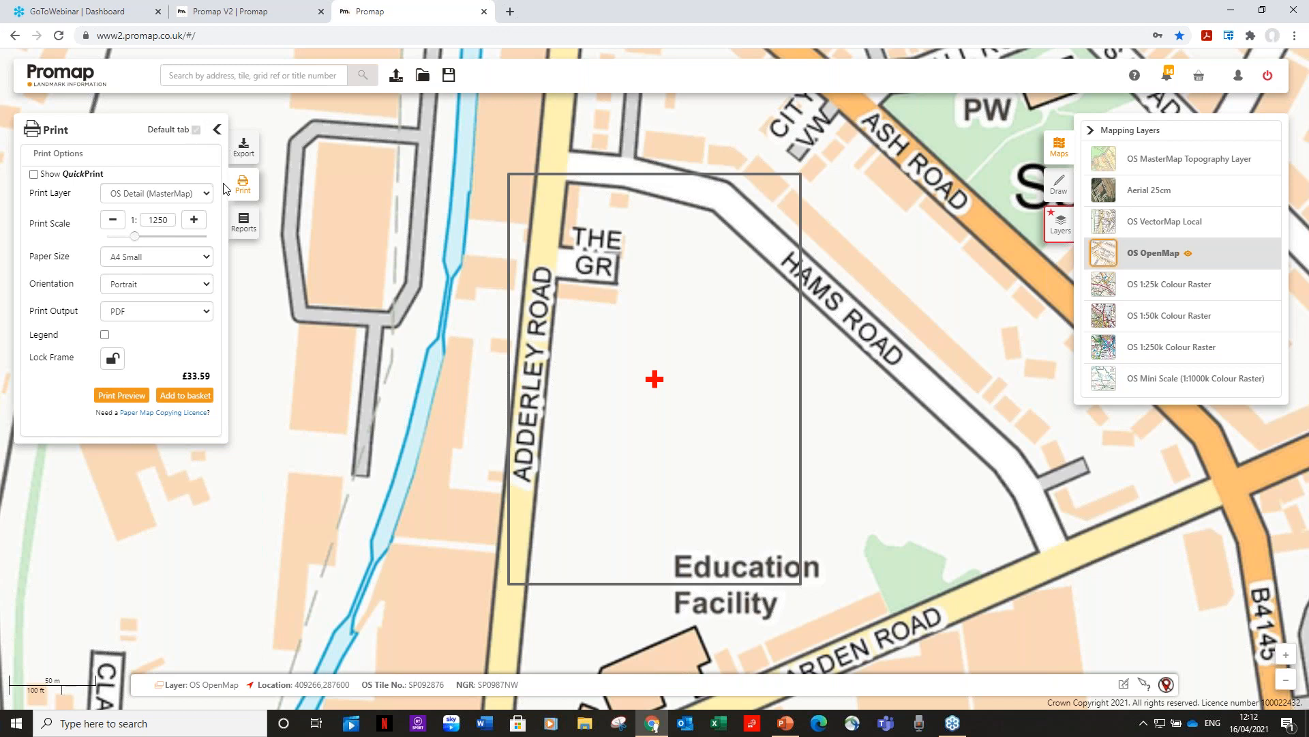
View the site's available reports, try the Draw & Measure shape tool, then open Mapping Layers.
{"action": "left_click", "coordinate": [245, 223]}
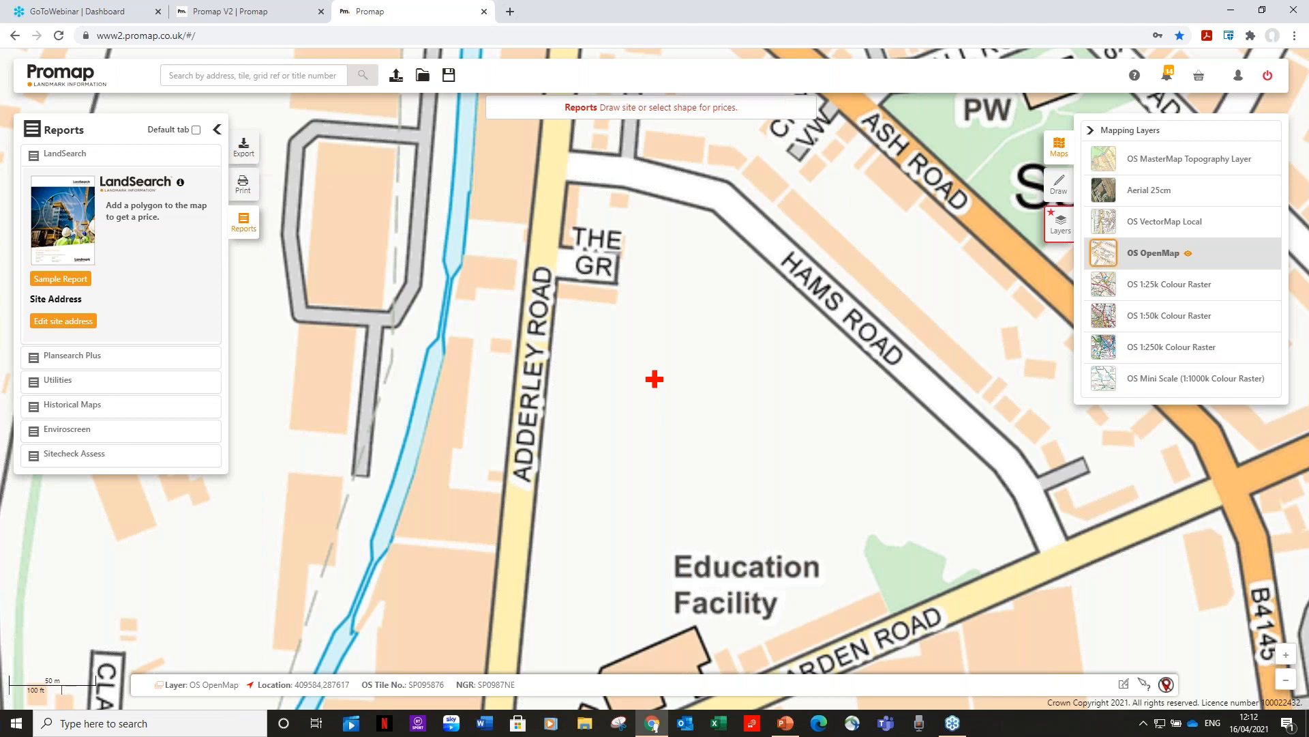
{"action": "left_click", "coordinate": [1060, 191]}
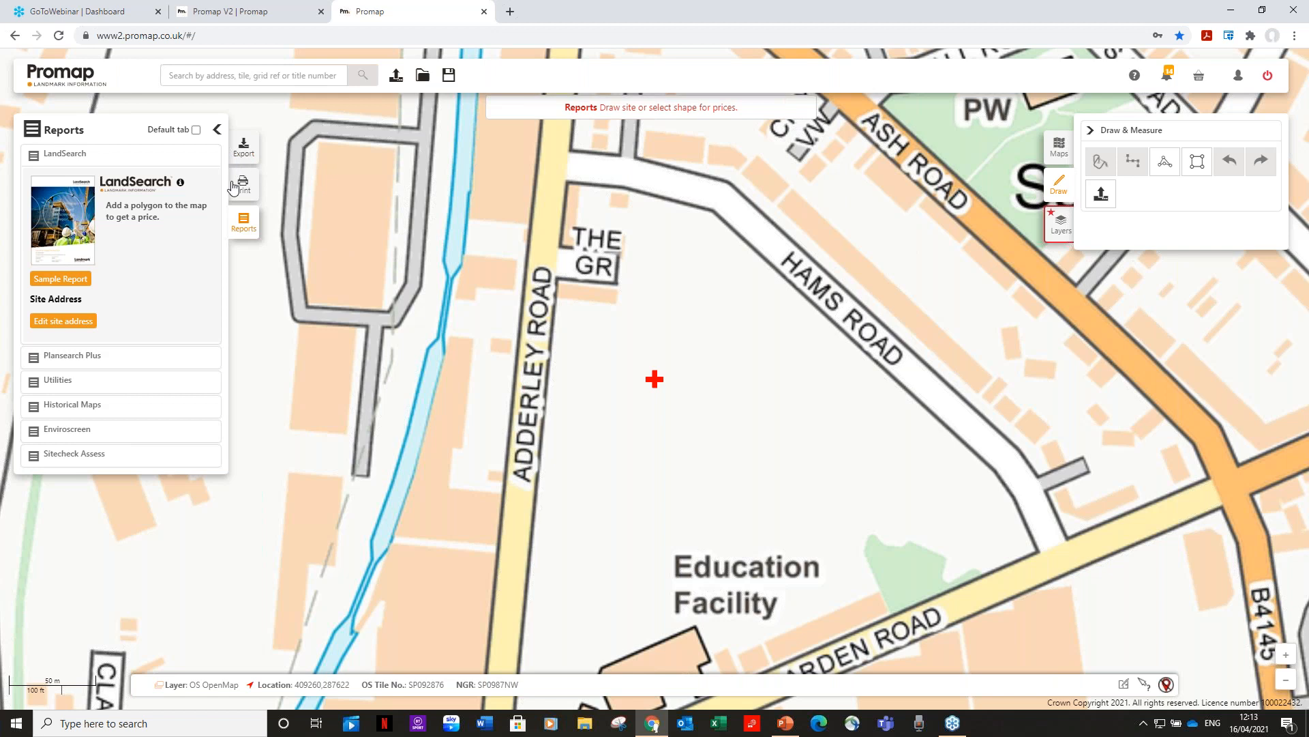
{"action": "left_click", "coordinate": [1164, 165]}
{"action": "left_click", "coordinate": [1166, 158]}
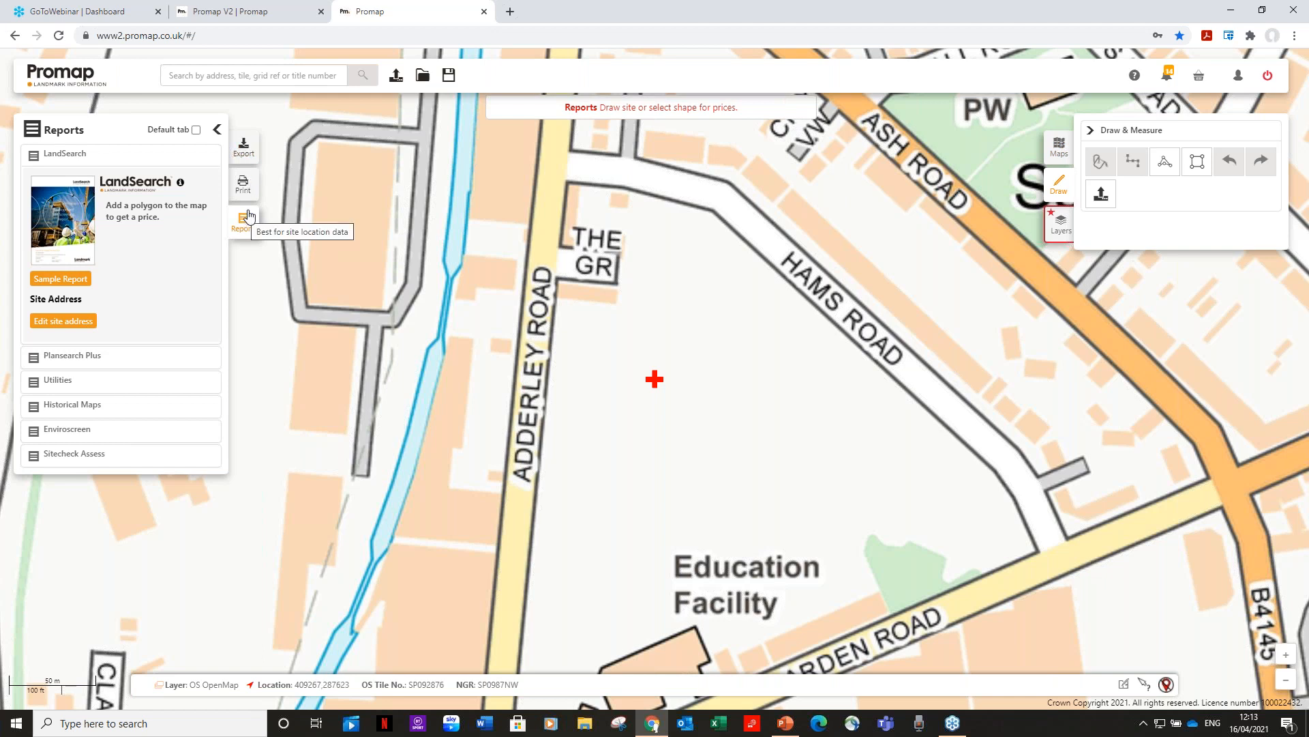
{"action": "left_click", "coordinate": [1059, 146]}
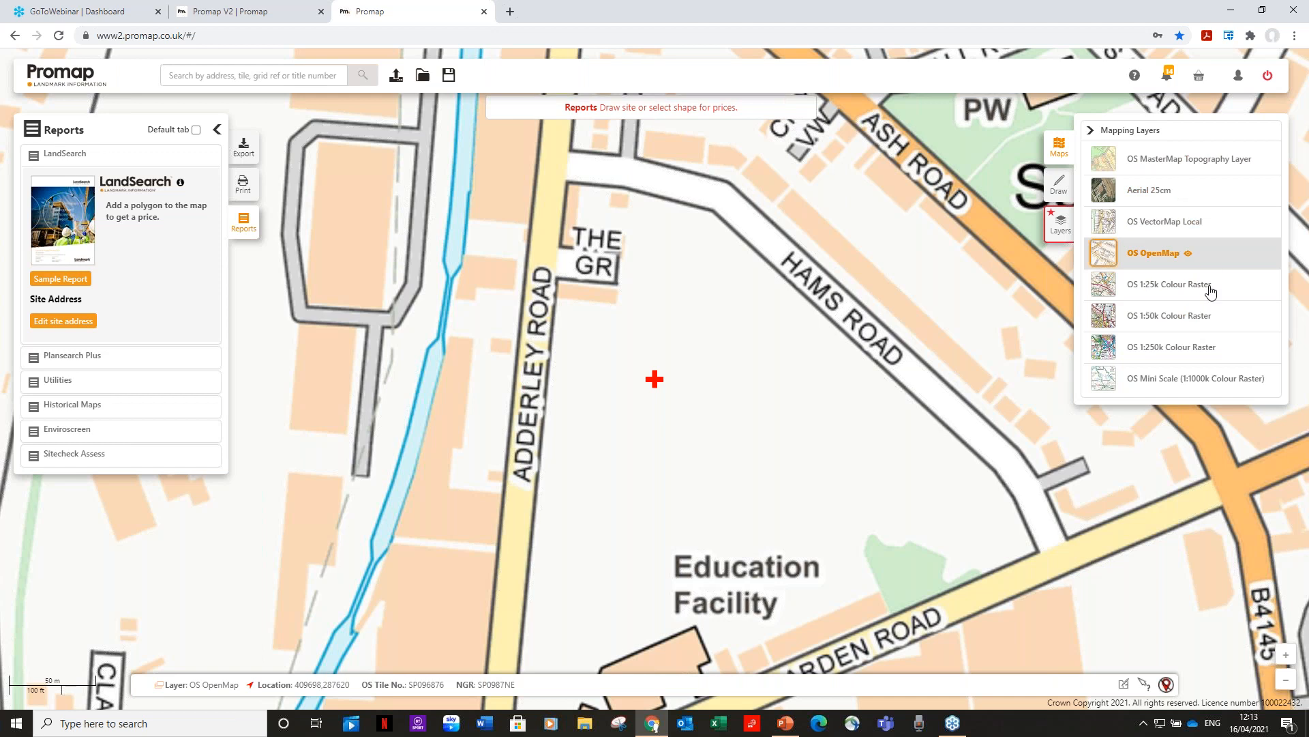
{"action": "left_click", "coordinate": [1062, 232]}
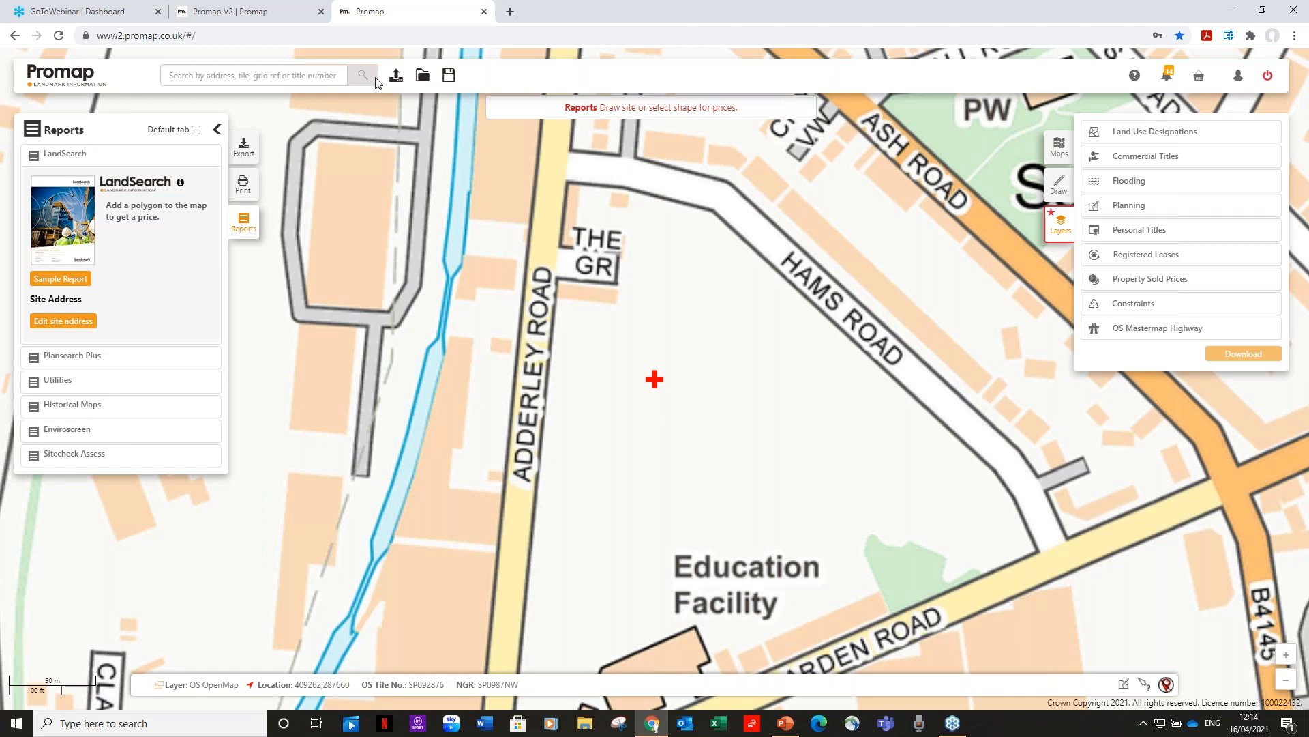
{"action": "left_click", "coordinate": [1059, 184]}
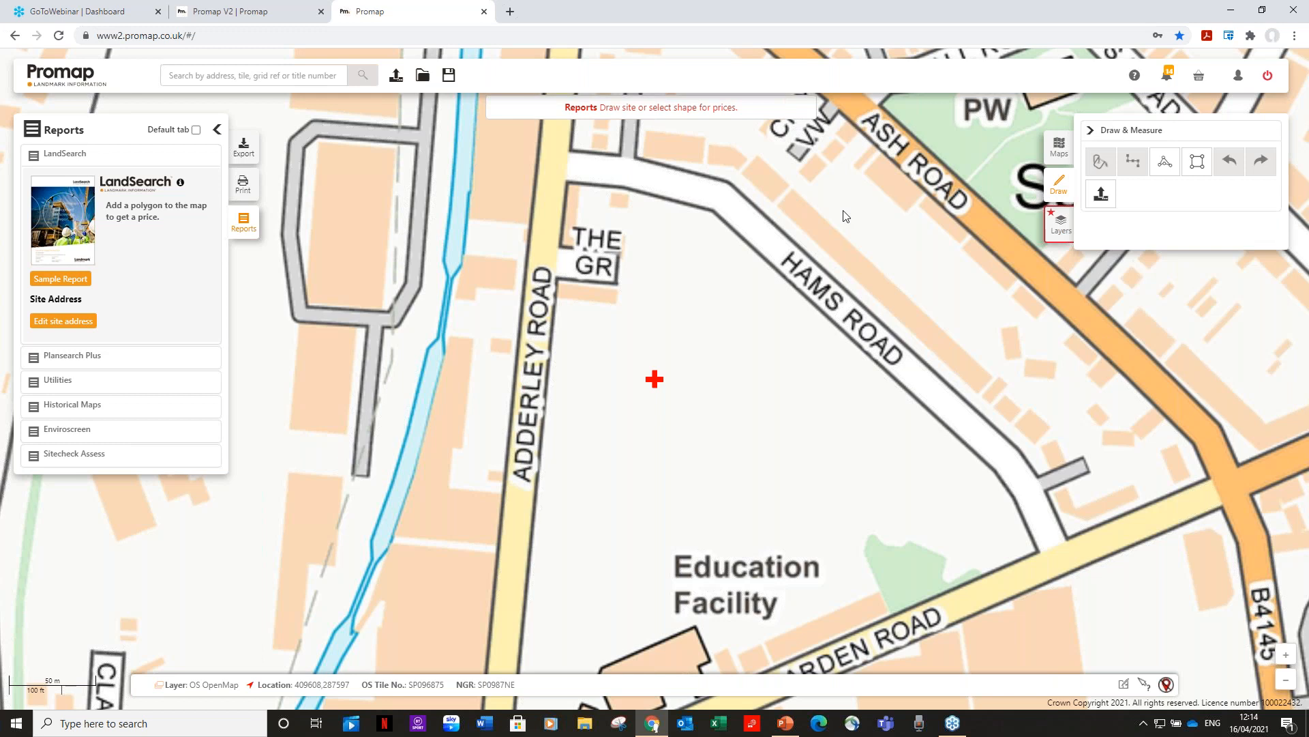
{"action": "left_click", "coordinate": [1061, 150]}
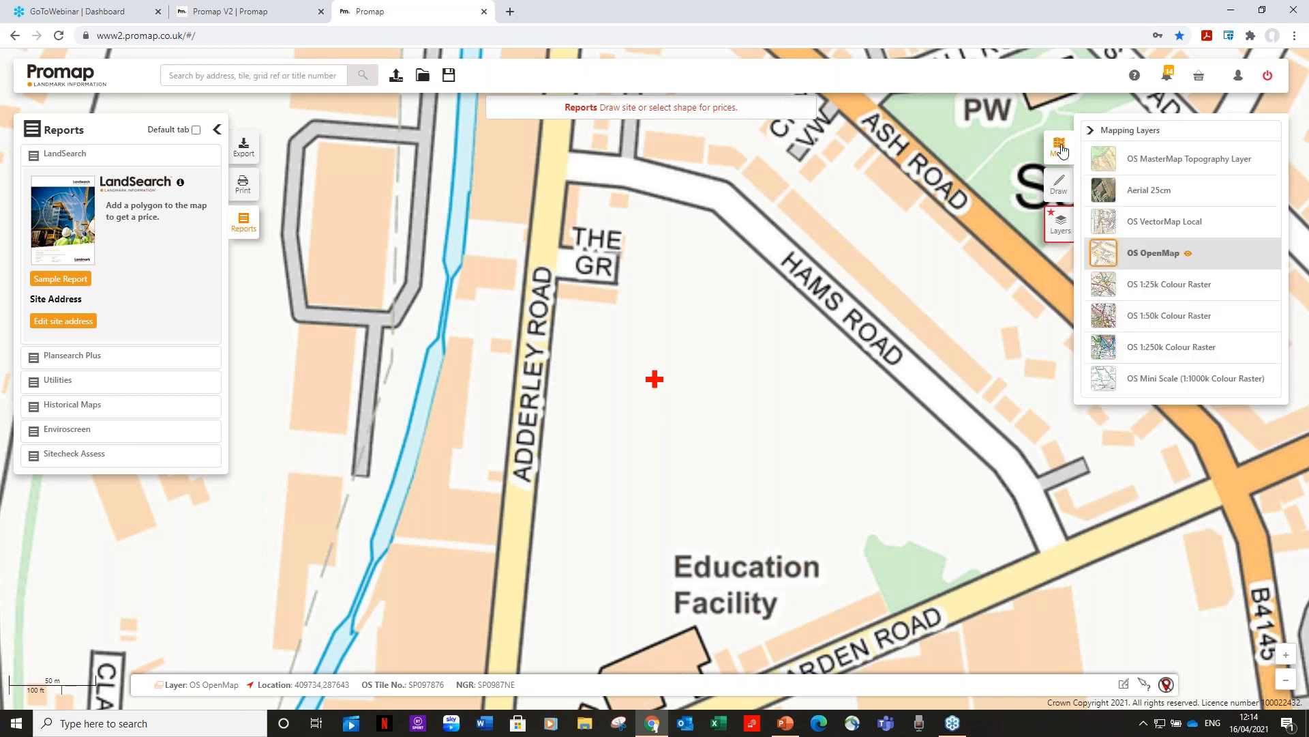
{"action": "left_click", "coordinate": [245, 81]}
Search postcode yo31 0xq and select the first Glen Road address match.
{"action": "type", "text": "yo3"}
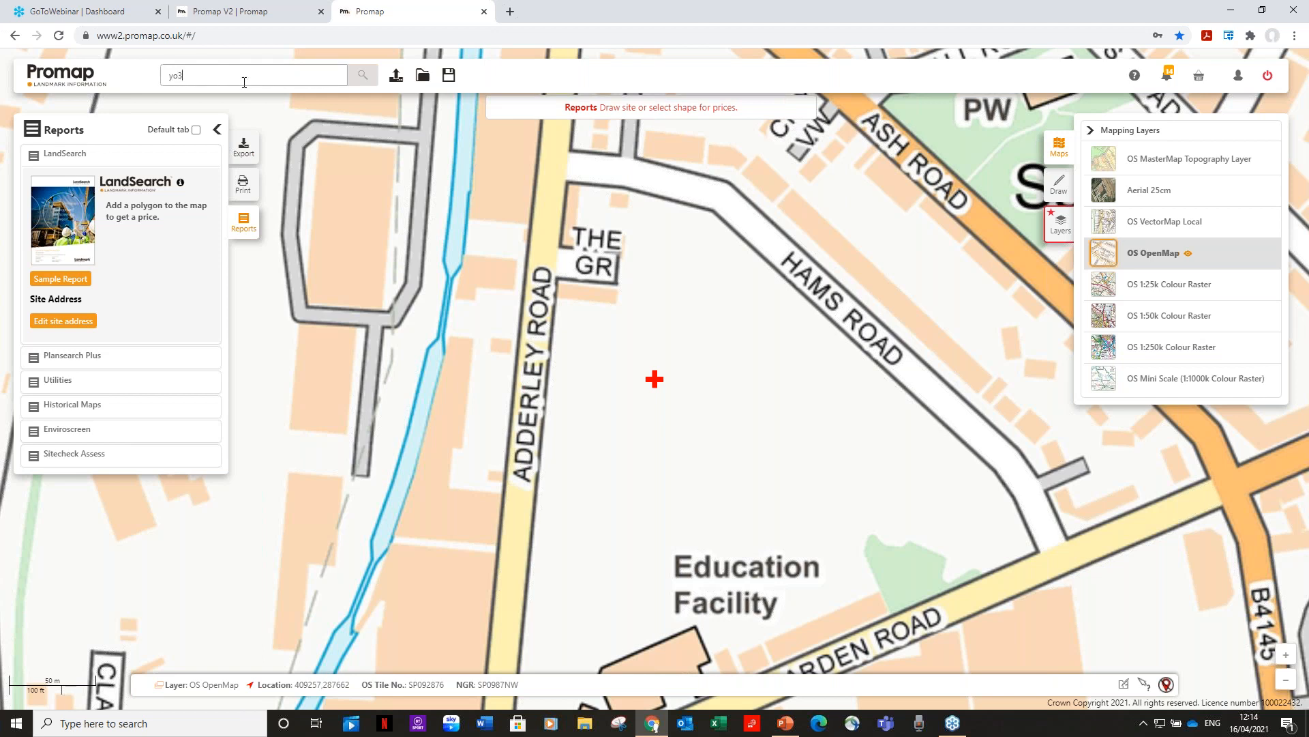
{"action": "type", "text": "1 0xq"}
{"action": "key", "text": "Return"}
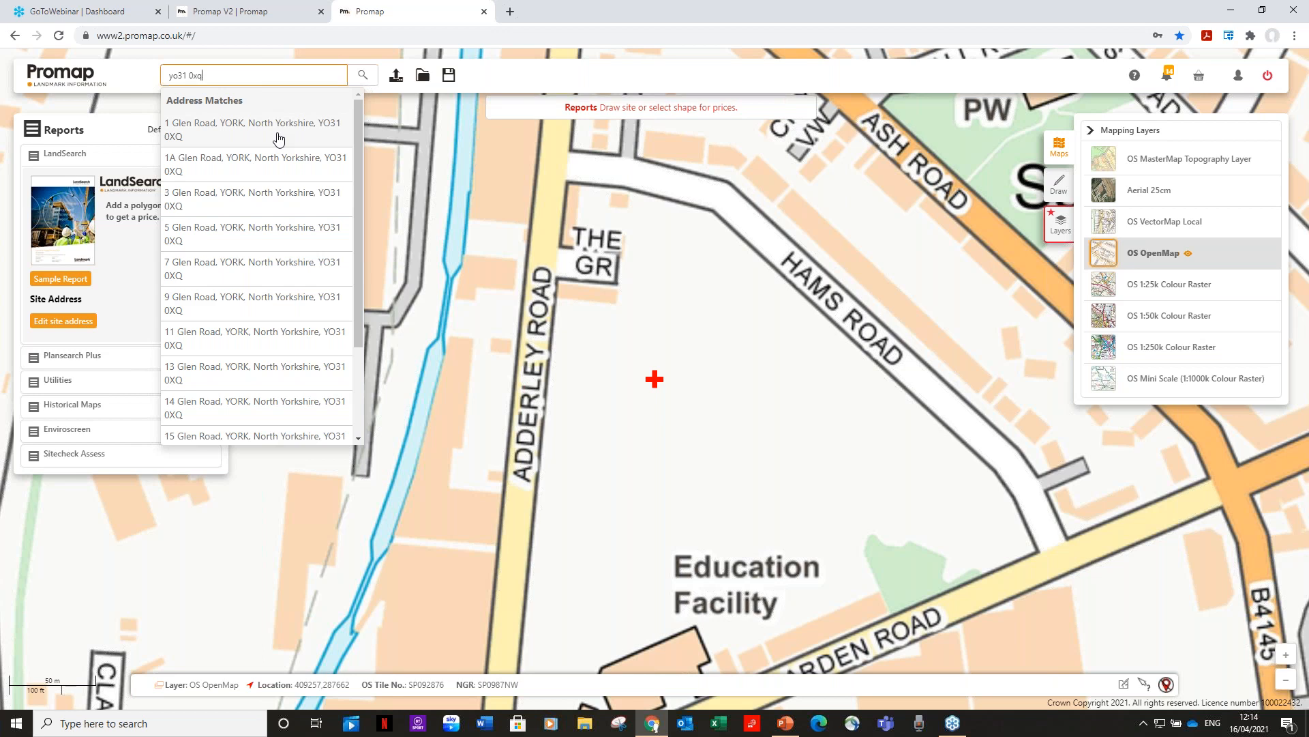
{"action": "left_click", "coordinate": [278, 139]}
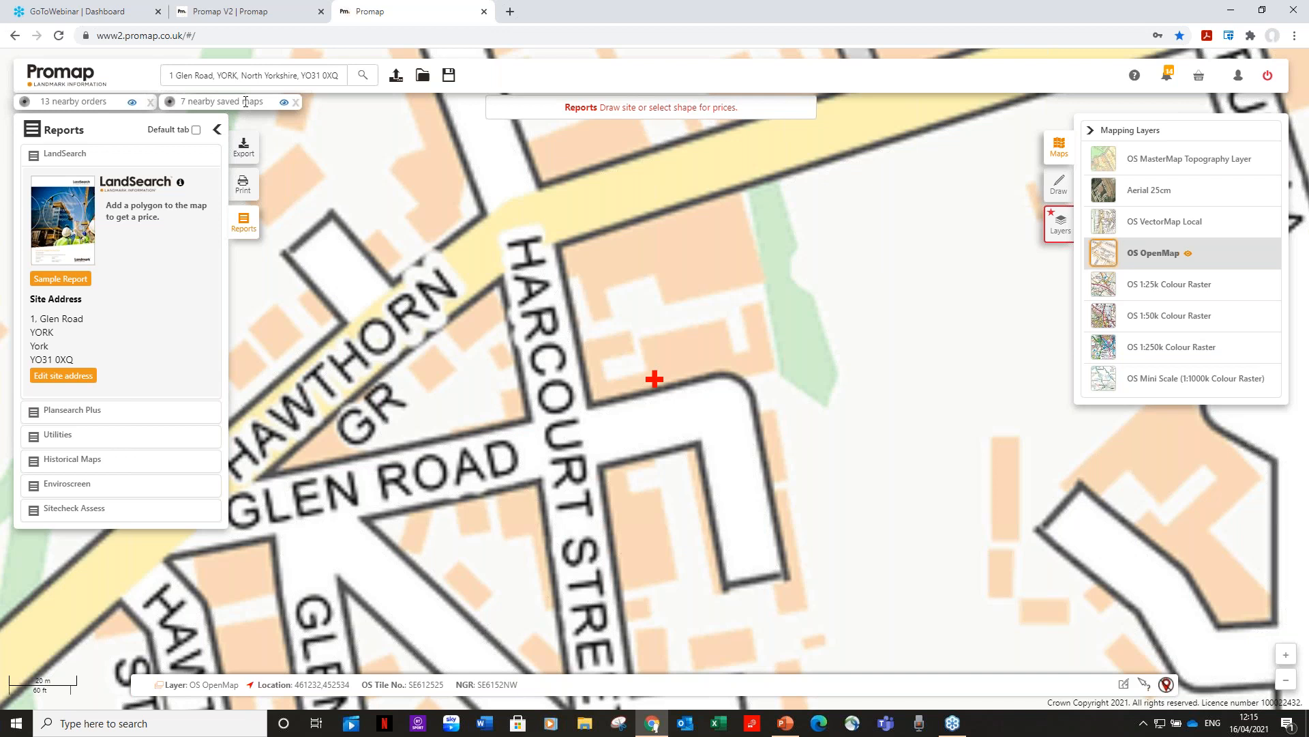
{"action": "left_click", "coordinate": [283, 103]}
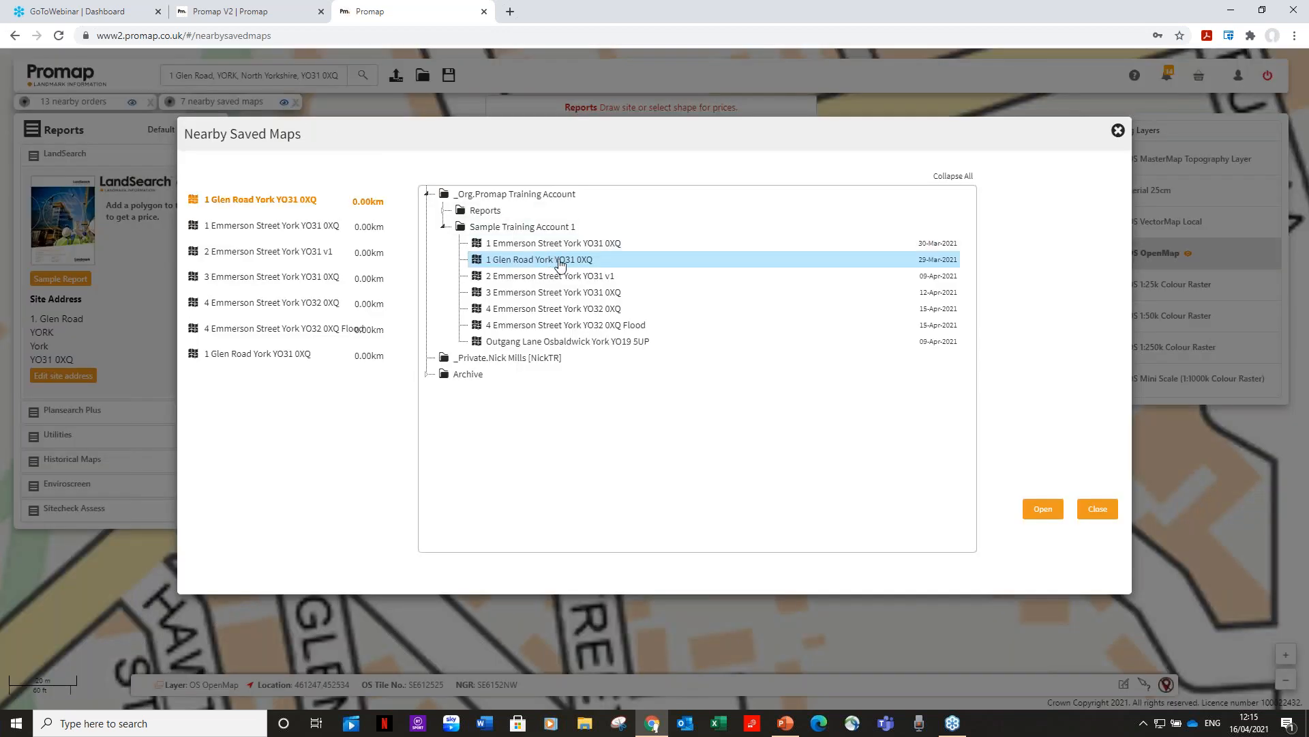
{"action": "left_click", "coordinate": [1119, 131]}
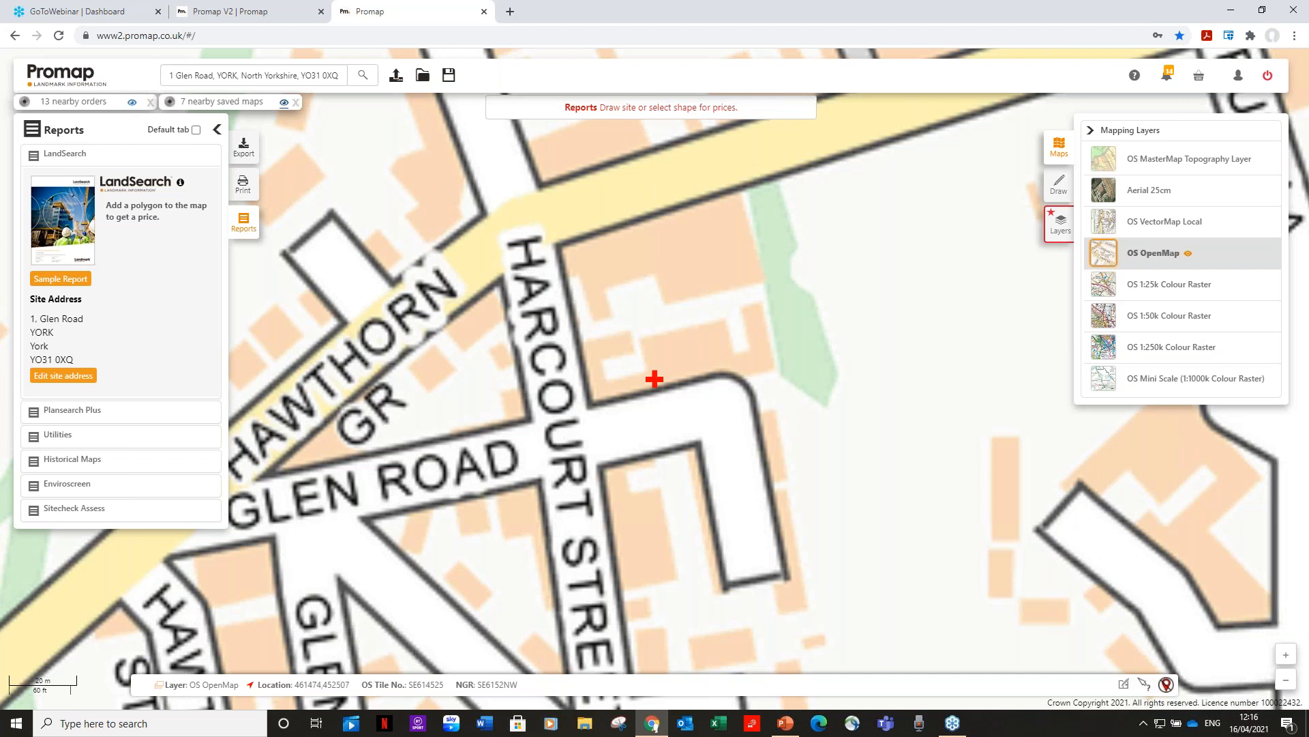
{"action": "left_click", "coordinate": [1059, 184]}
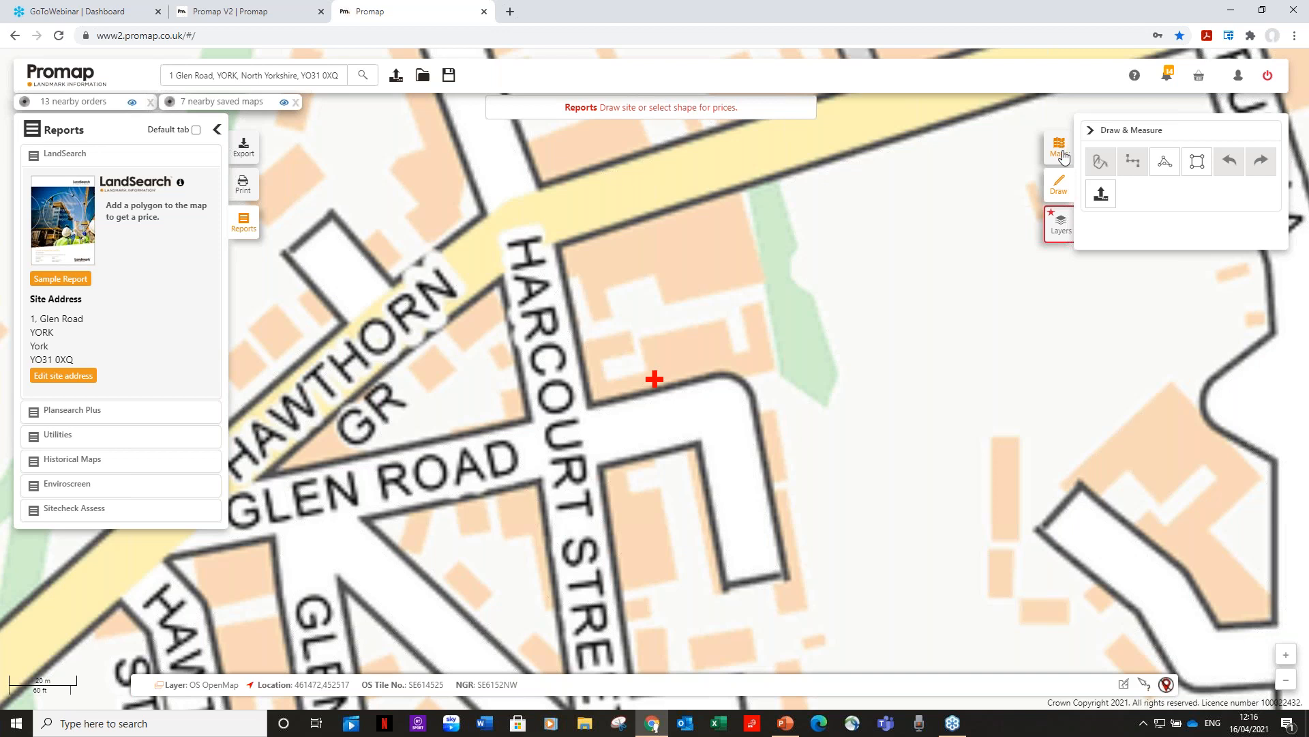
{"action": "left_click", "coordinate": [1059, 227]}
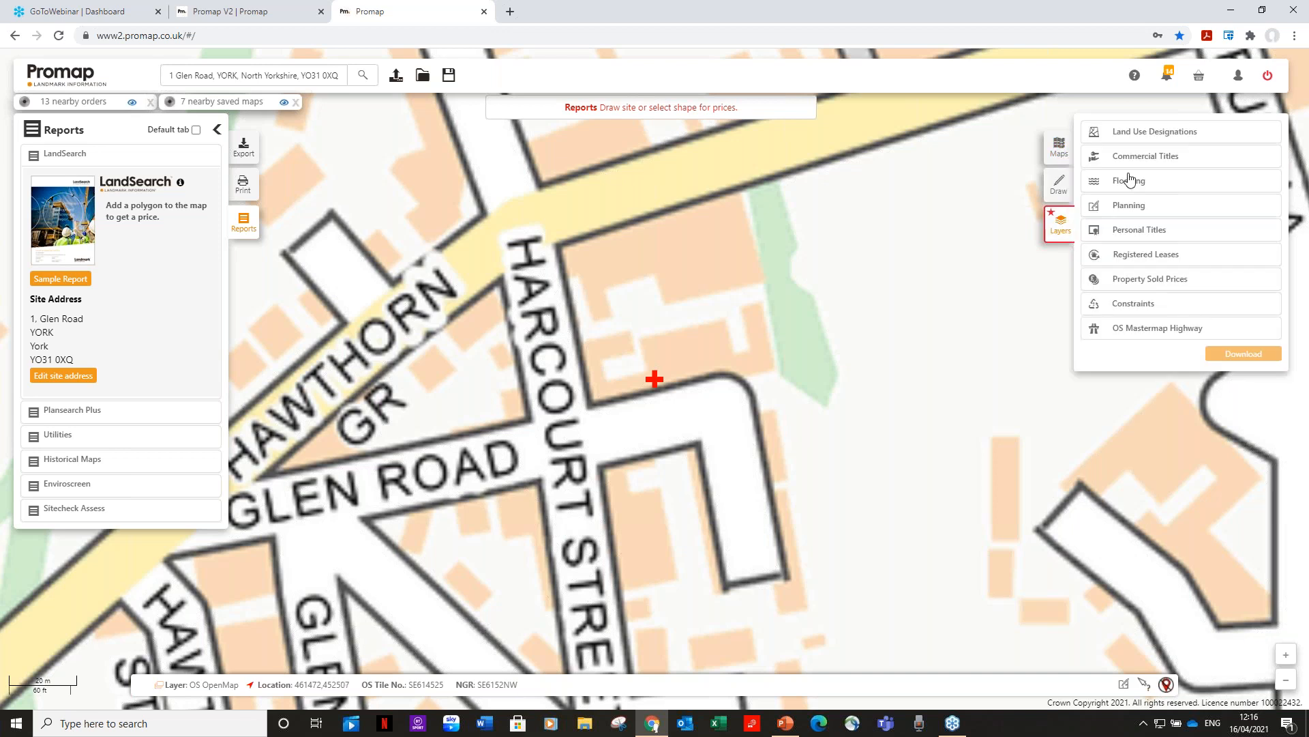
{"action": "left_click", "coordinate": [1057, 151]}
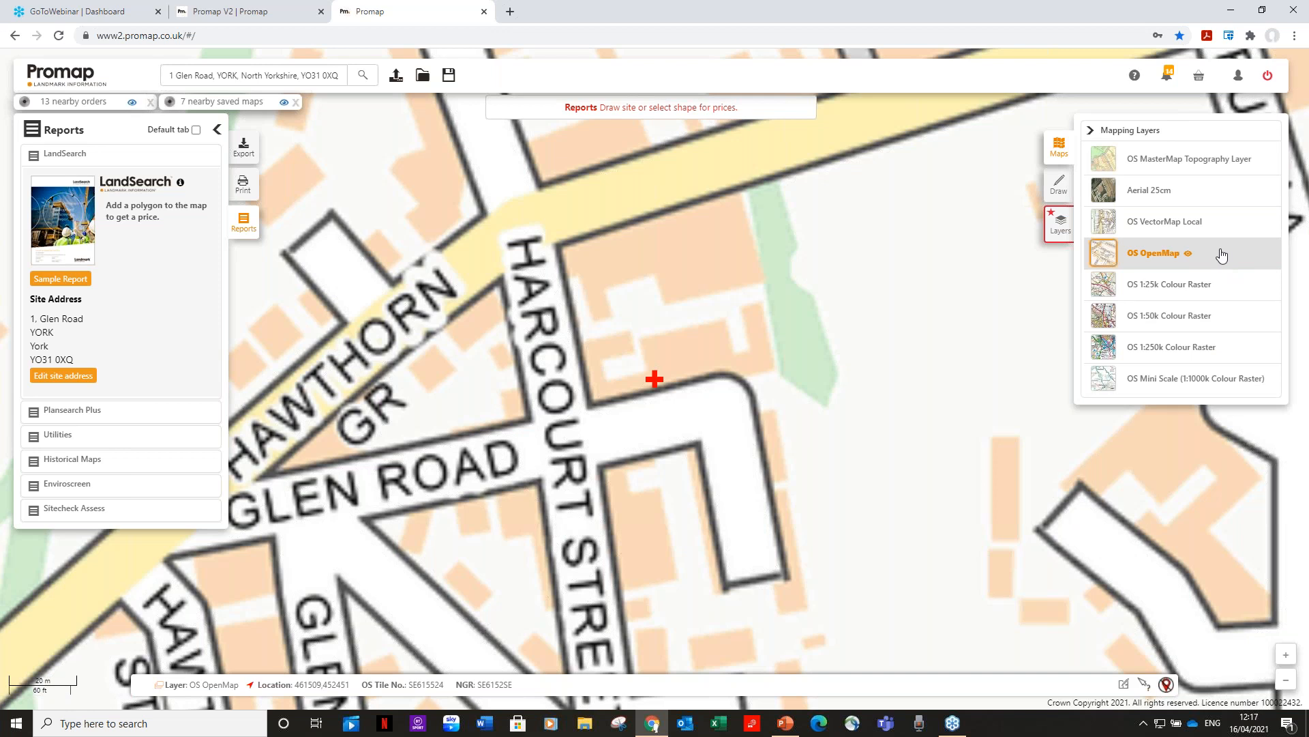
Switch the base map through OS VectorMap Local and Aerial 25cm to OS MasterMap Topography Layer.
{"action": "left_click", "coordinate": [1181, 228]}
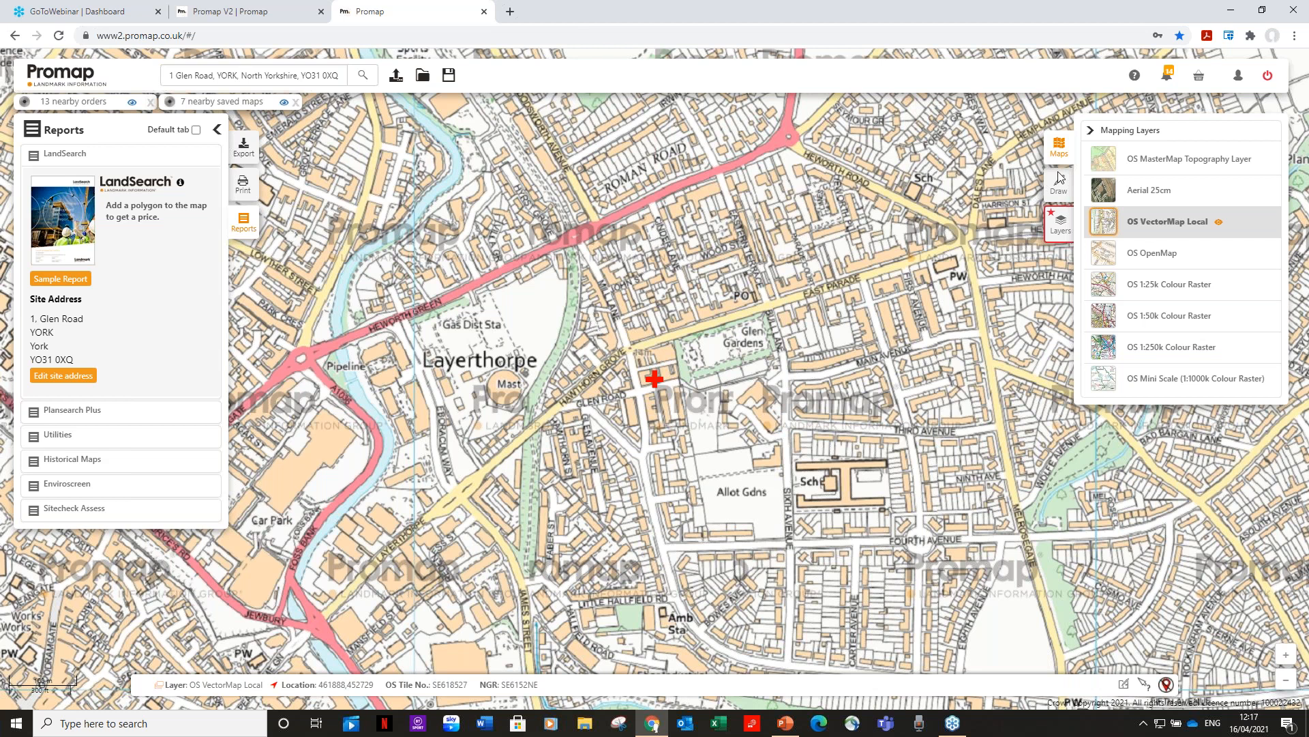
{"action": "left_click", "coordinate": [1167, 197]}
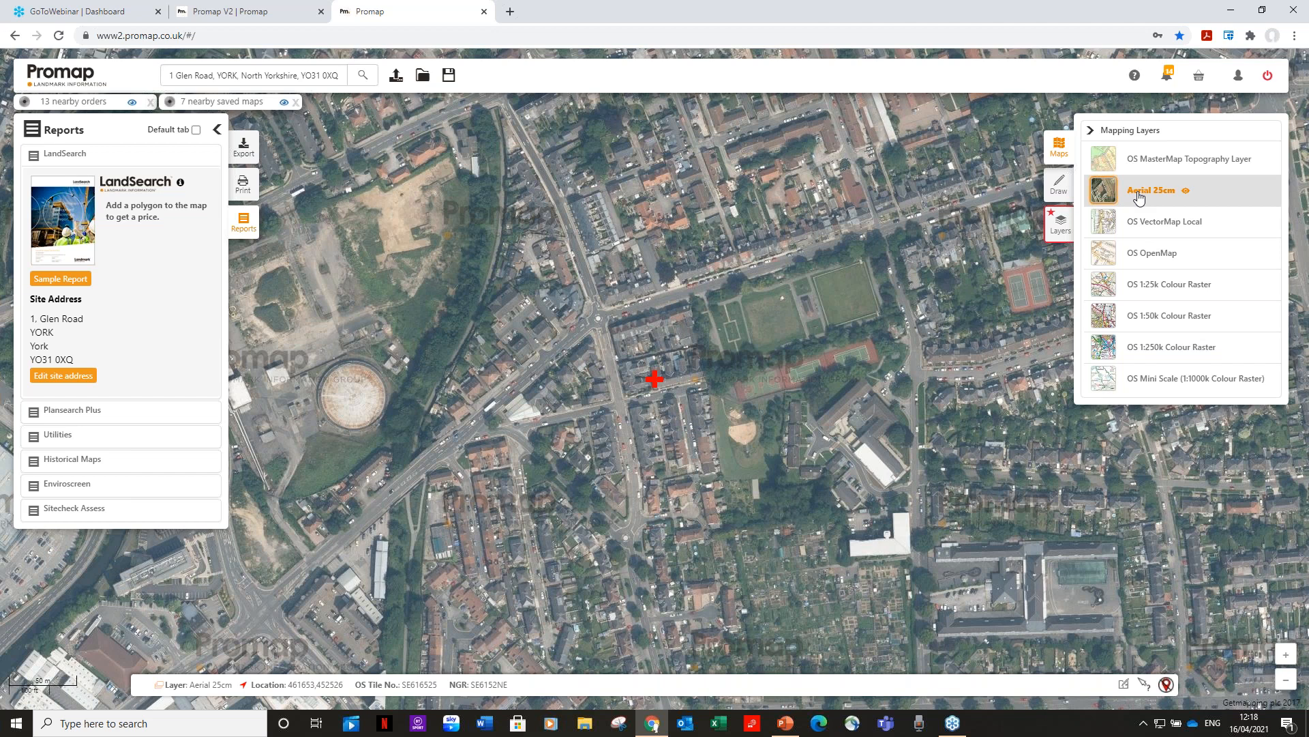
{"action": "left_click", "coordinate": [1213, 161]}
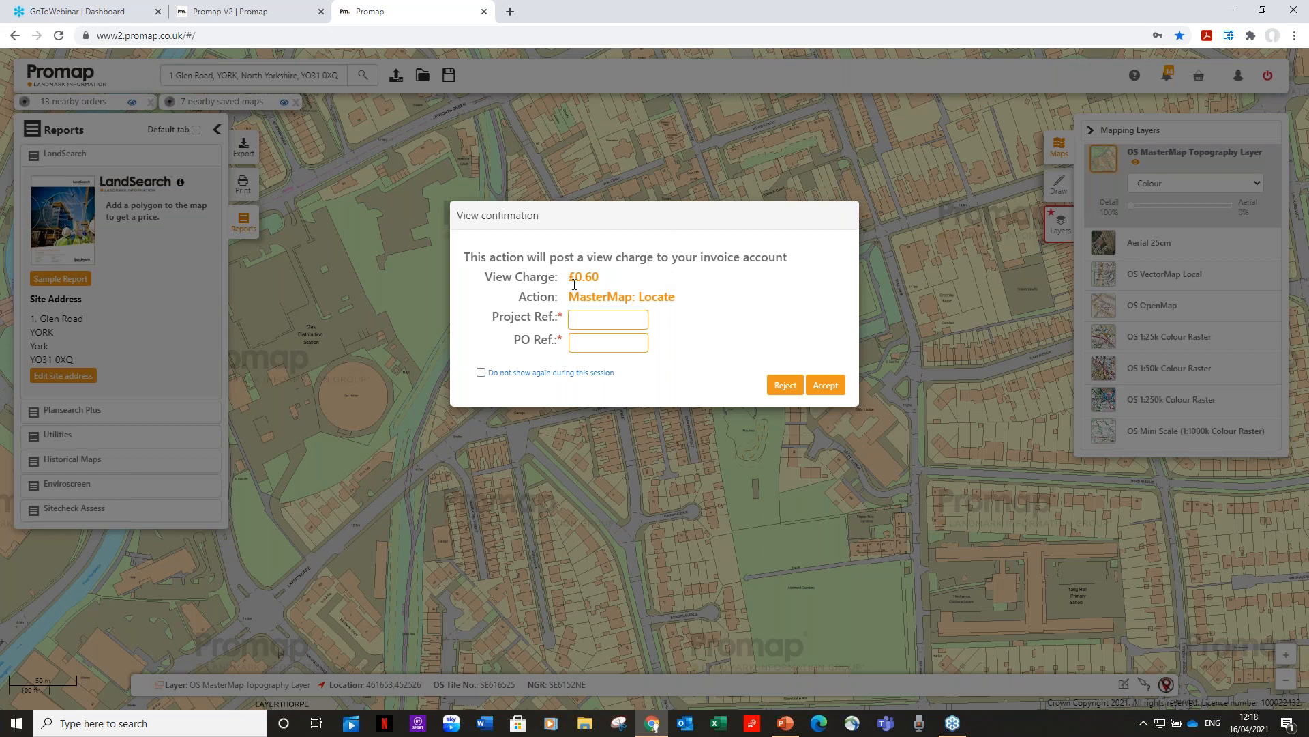
Enter 'nm' as project and PO references and accept the £0.60 MasterMap view charge.
{"action": "left_click", "coordinate": [587, 318]}
{"action": "type", "text": "nm"}
{"action": "left_click", "coordinate": [587, 343]}
{"action": "type", "text": "nm"}
{"action": "left_click", "coordinate": [824, 386]}
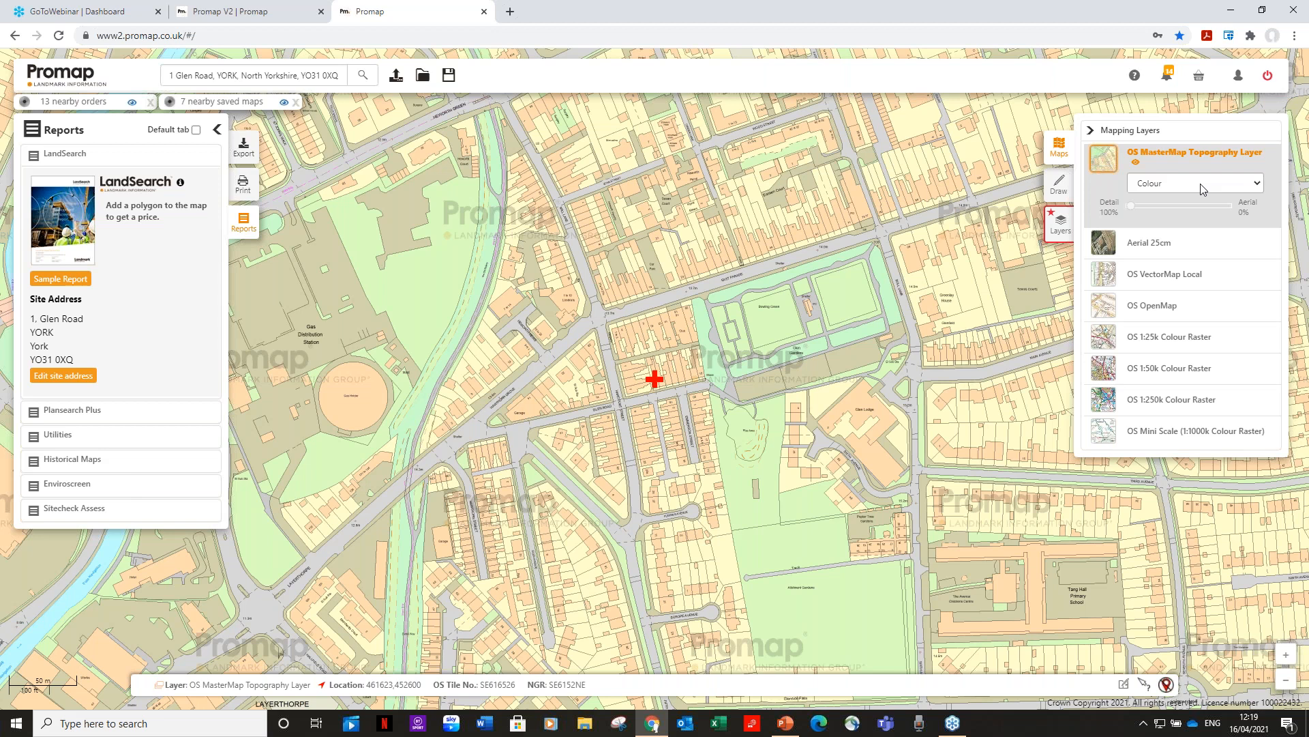
{"action": "left_click", "coordinate": [1201, 189]}
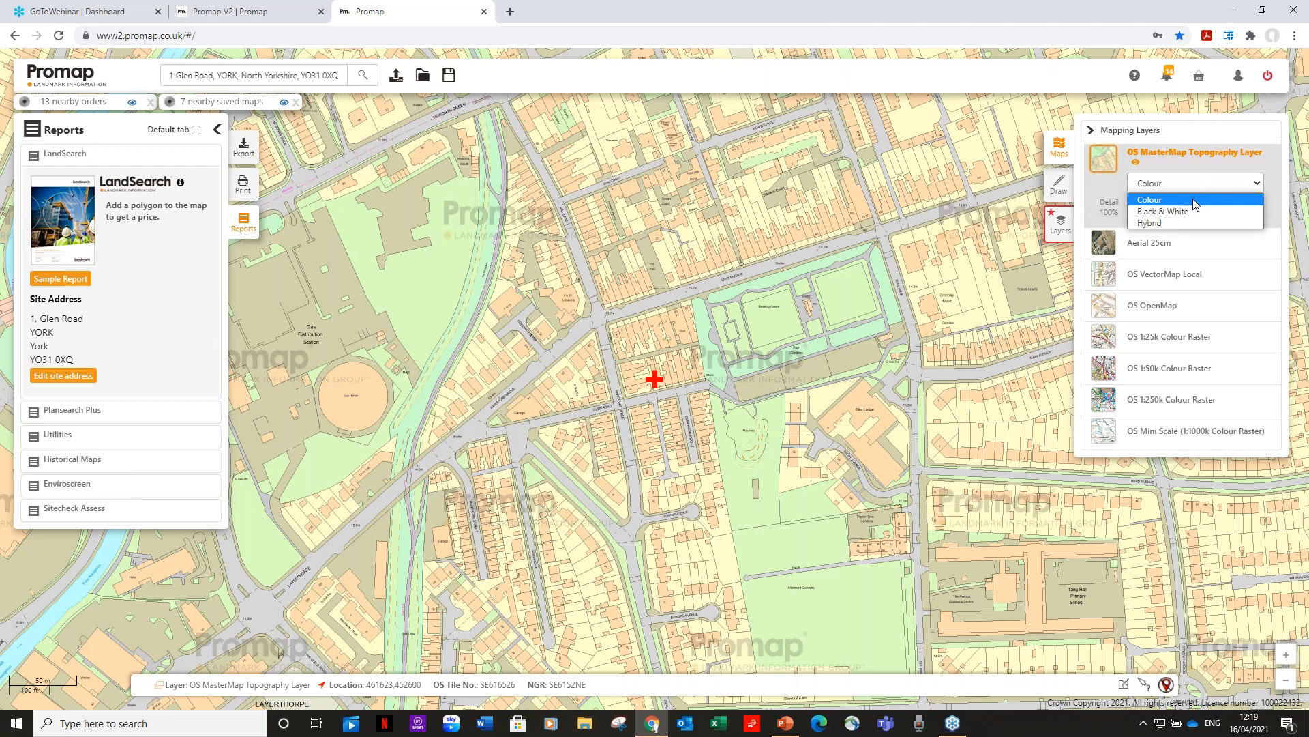
{"action": "left_click", "coordinate": [1194, 211]}
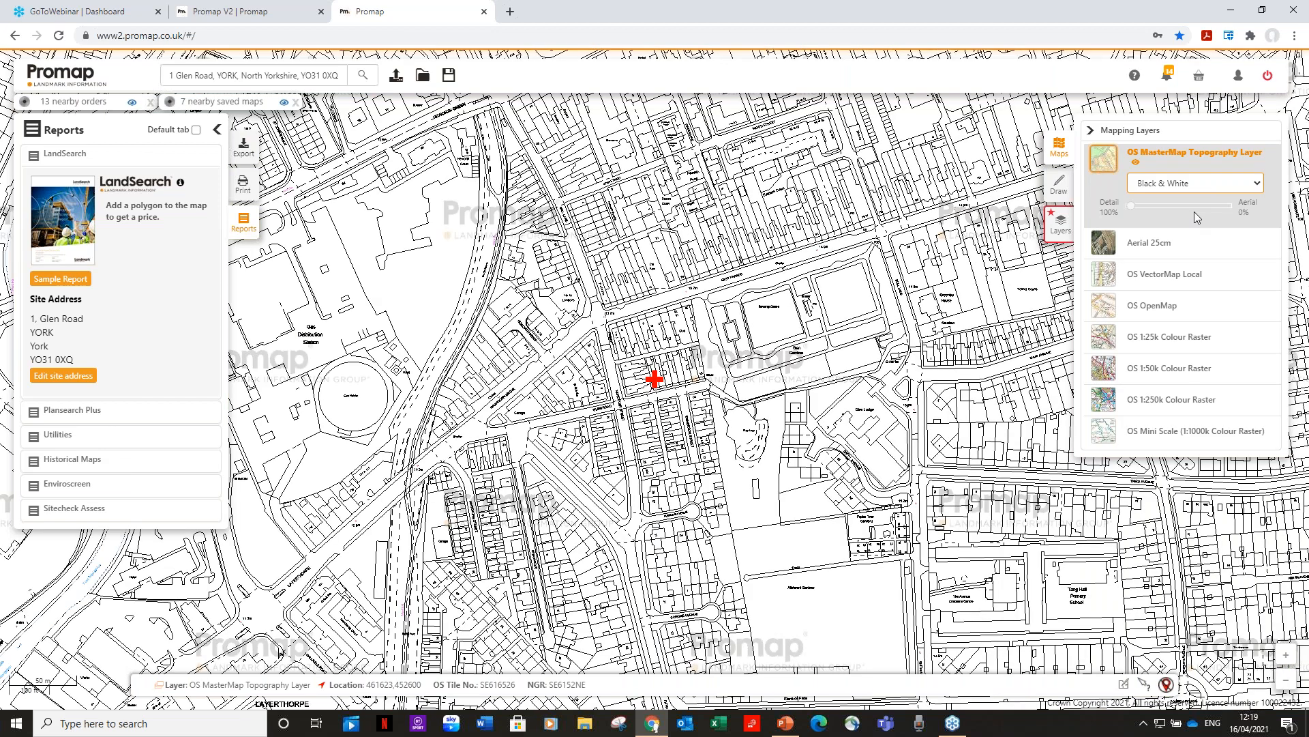
{"action": "left_click", "coordinate": [1236, 184]}
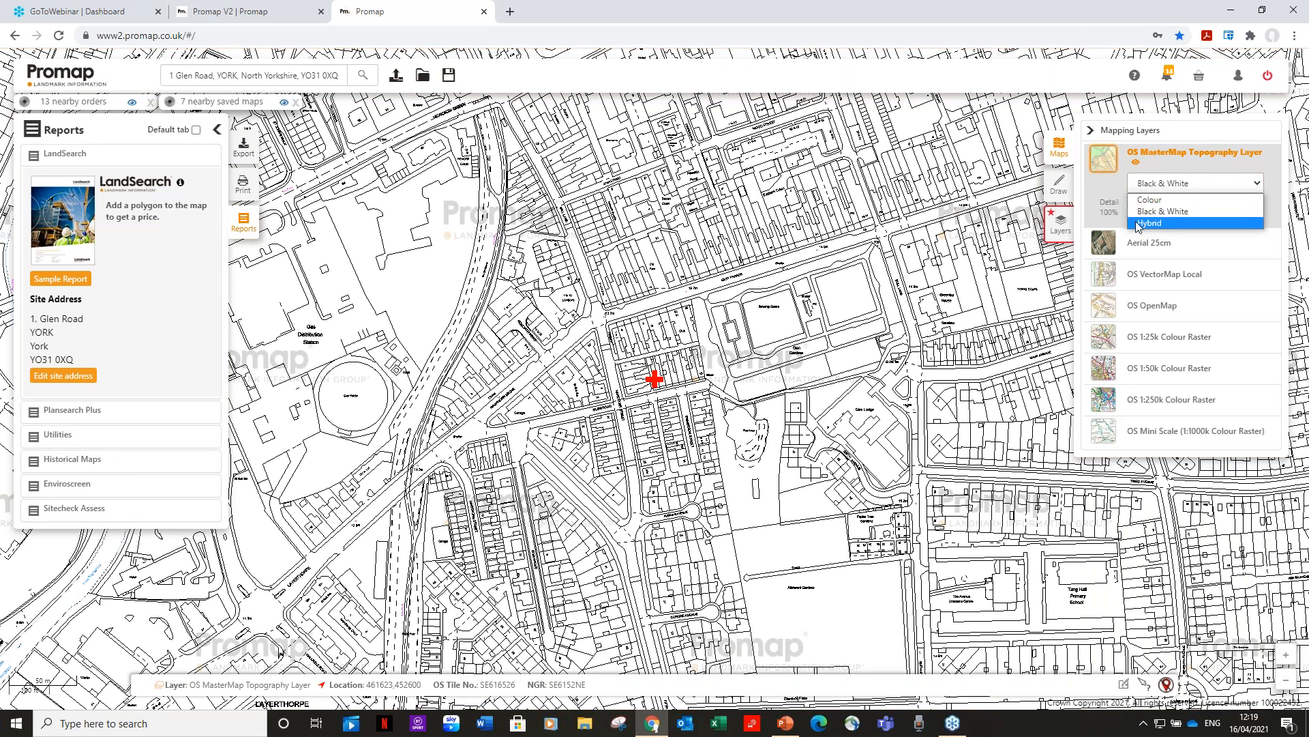
{"action": "left_click", "coordinate": [1171, 223]}
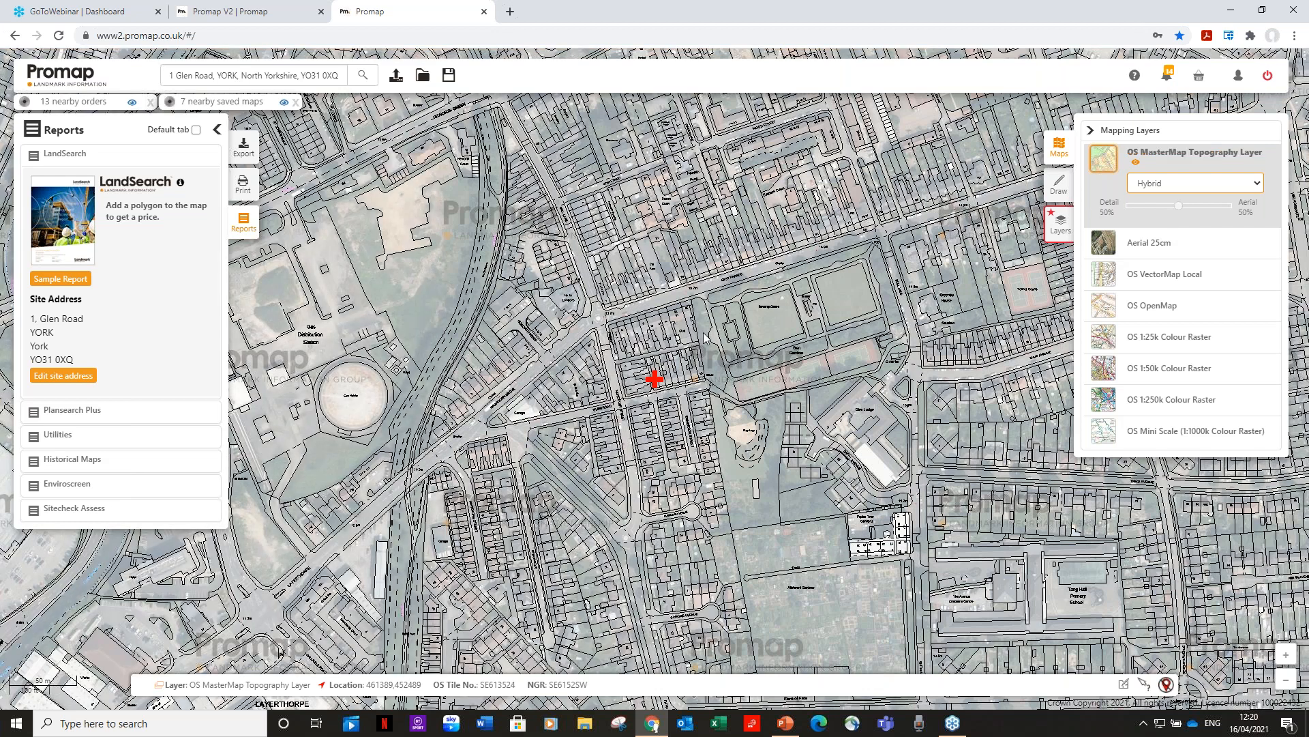
{"action": "left_click_drag", "start_coordinate": [1179, 208], "coordinate": [1218, 211]}
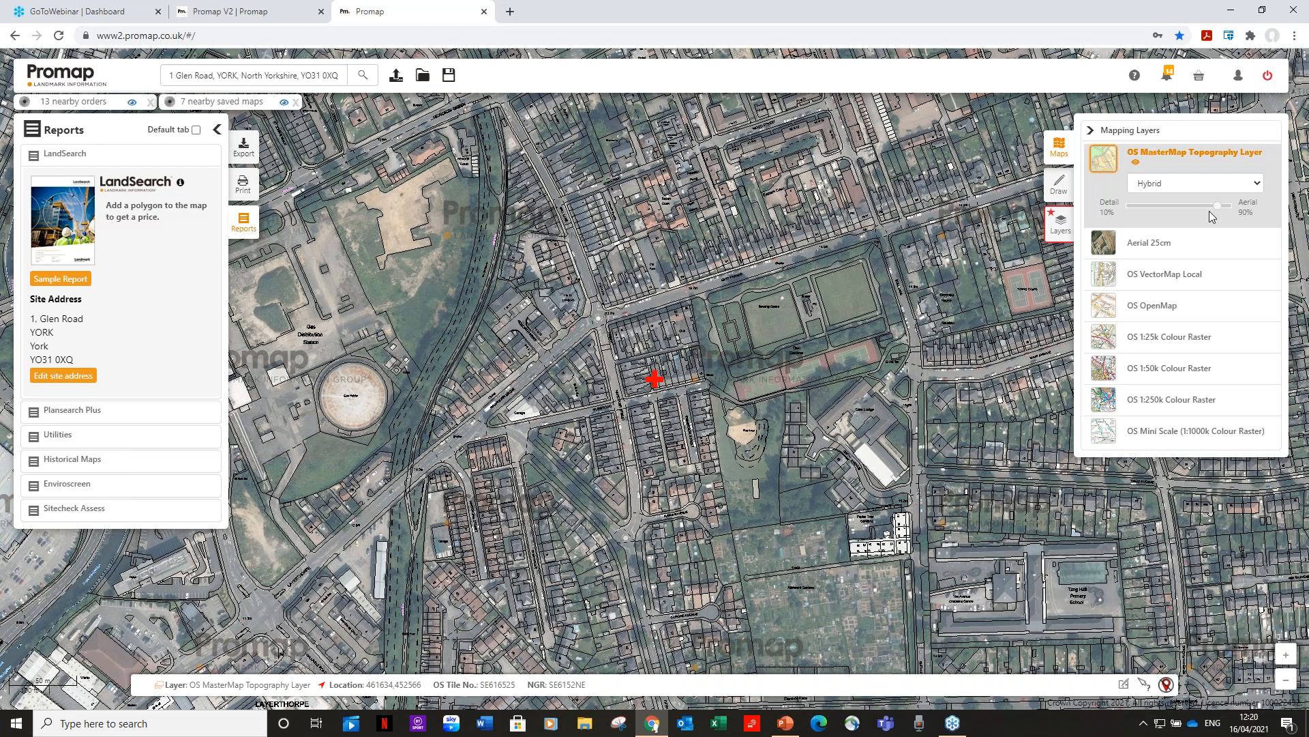
{"action": "left_click", "coordinate": [1257, 185]}
{"action": "left_click", "coordinate": [1163, 211]}
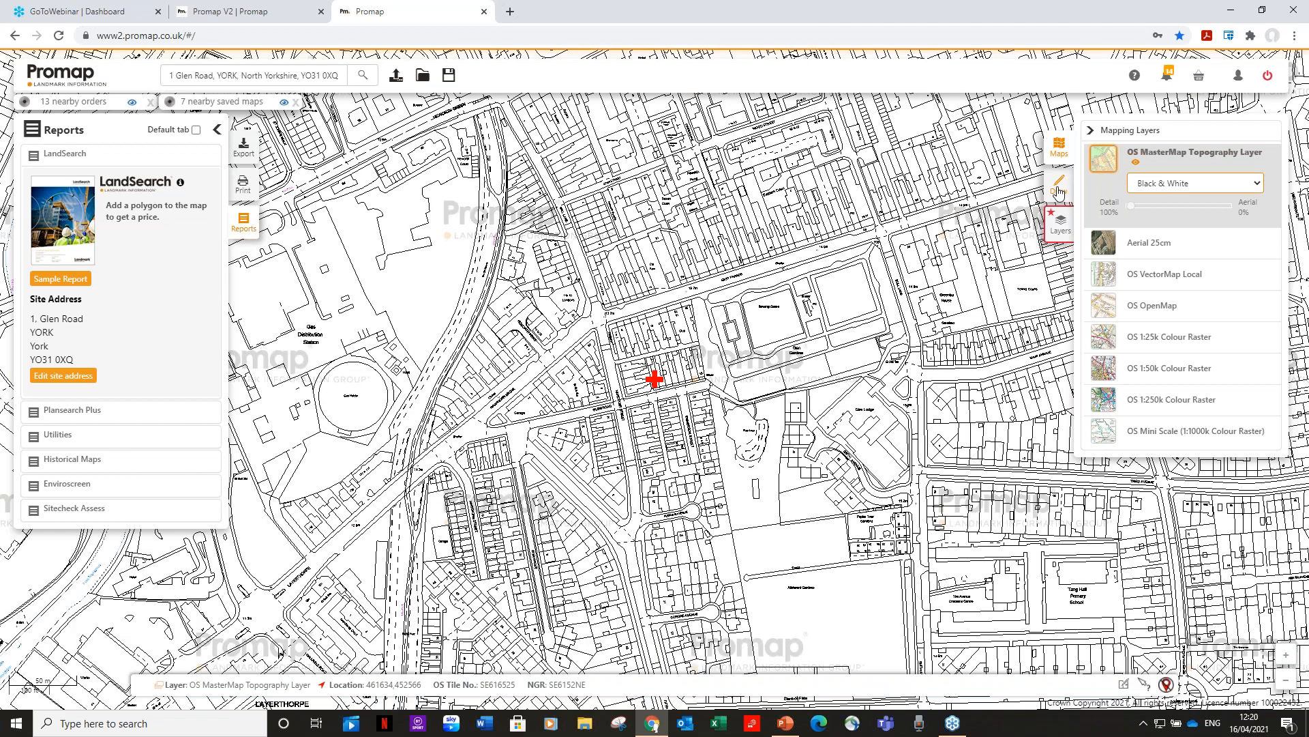
Open Draw & Measure and zoom in on the Glen Road site, panning around nearby streets.
{"action": "left_click", "coordinate": [1057, 187]}
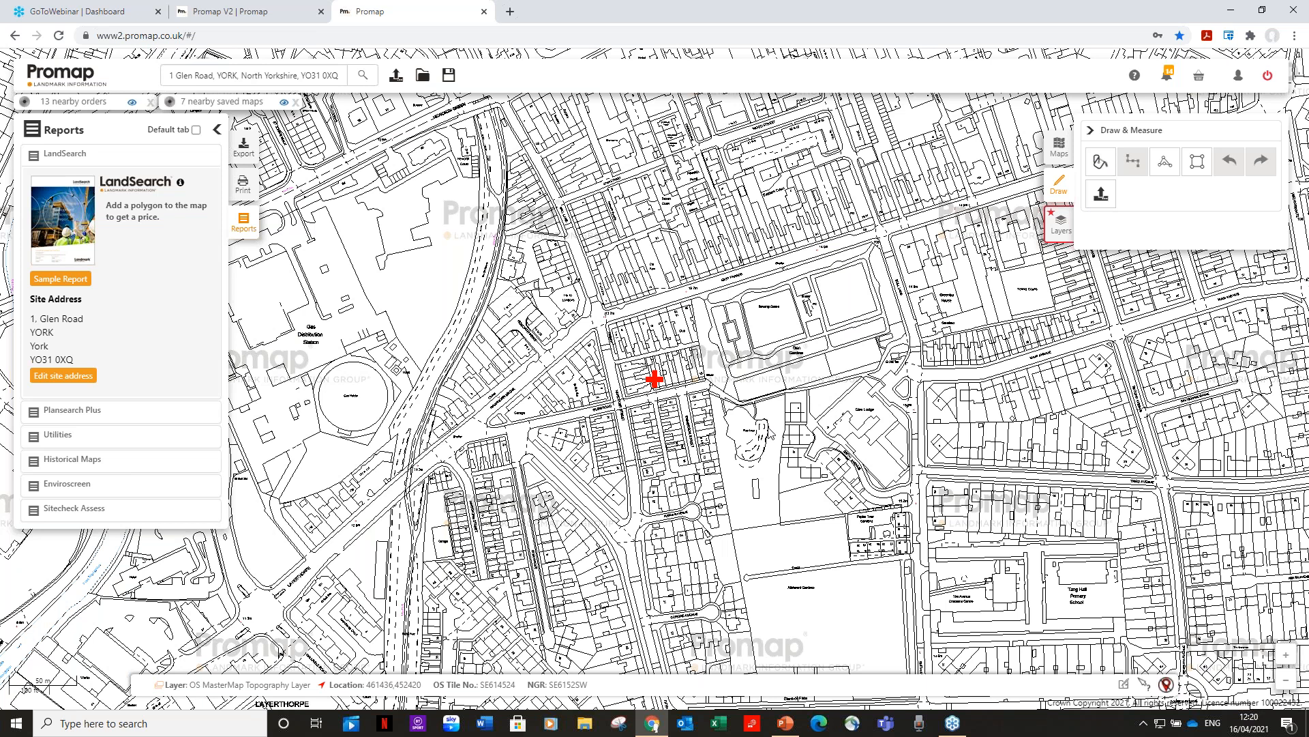
{"action": "scroll", "coordinate": [767, 431], "scroll_direction": "up", "scroll_amount": 2}
{"action": "scroll", "coordinate": [768, 431], "scroll_direction": "up", "scroll_amount": 1}
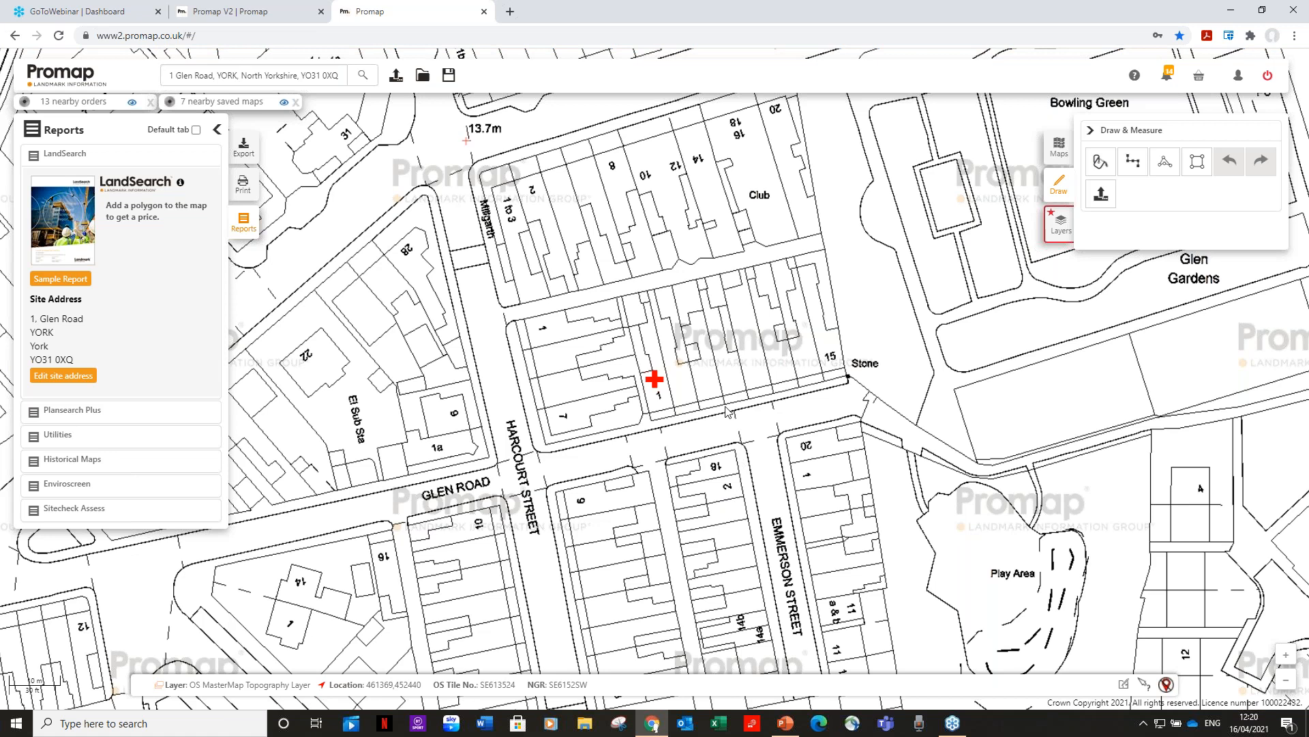
{"action": "left_click_drag", "start_coordinate": [726, 408], "coordinate": [714, 339]}
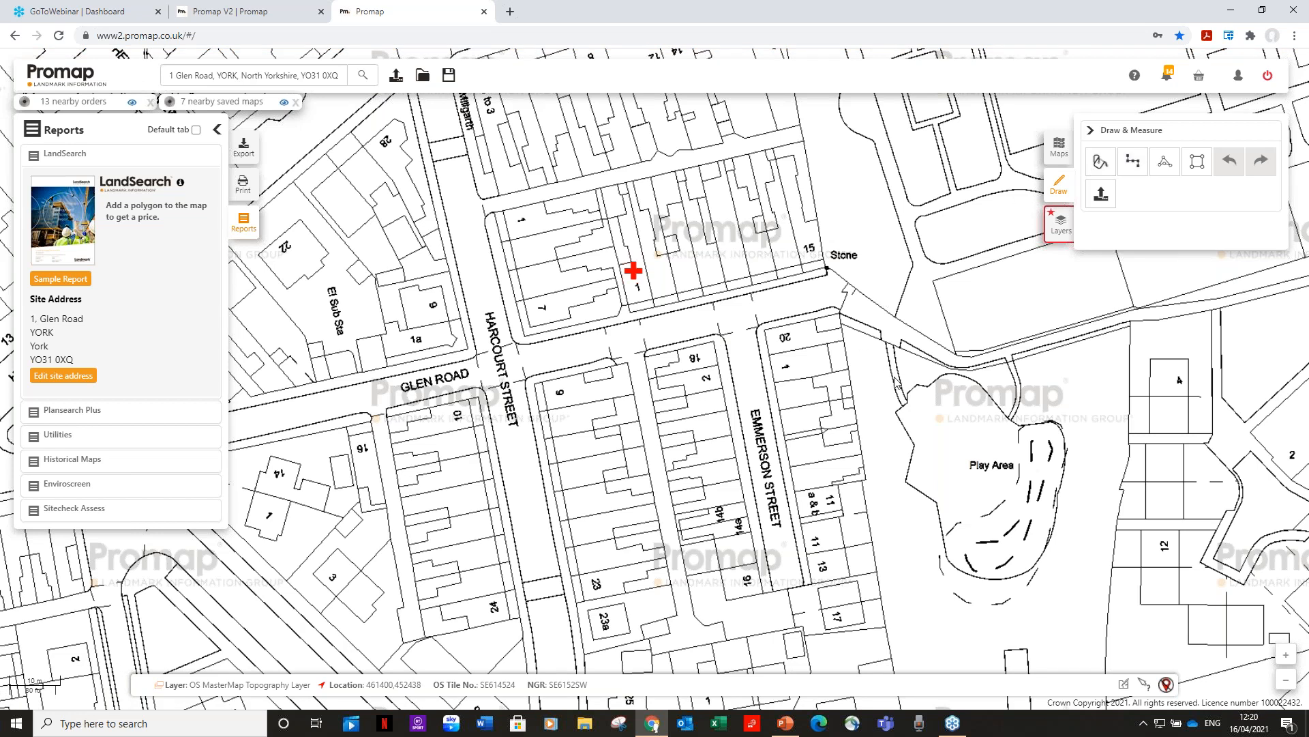
{"action": "left_click_drag", "start_coordinate": [836, 367], "coordinate": [707, 249]}
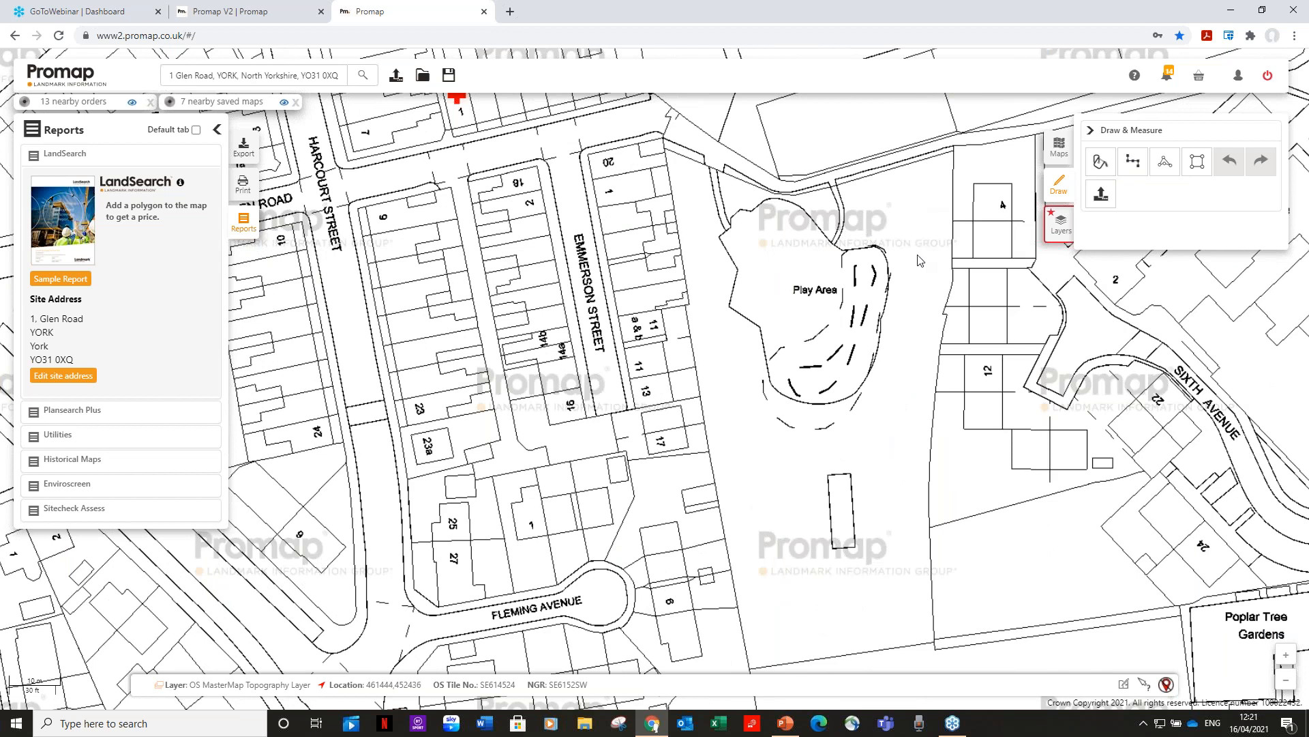
{"action": "left_click_drag", "start_coordinate": [915, 260], "coordinate": [876, 384]}
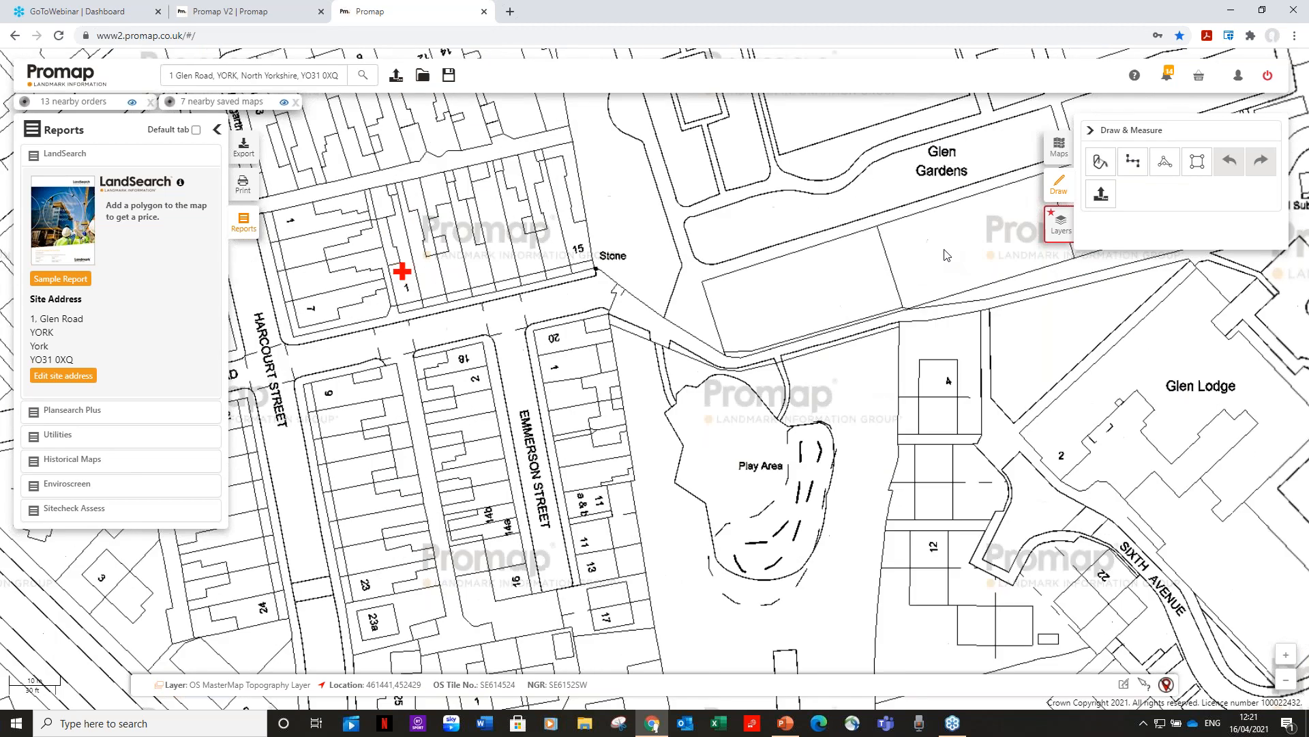
{"action": "left_click", "coordinate": [1100, 162]}
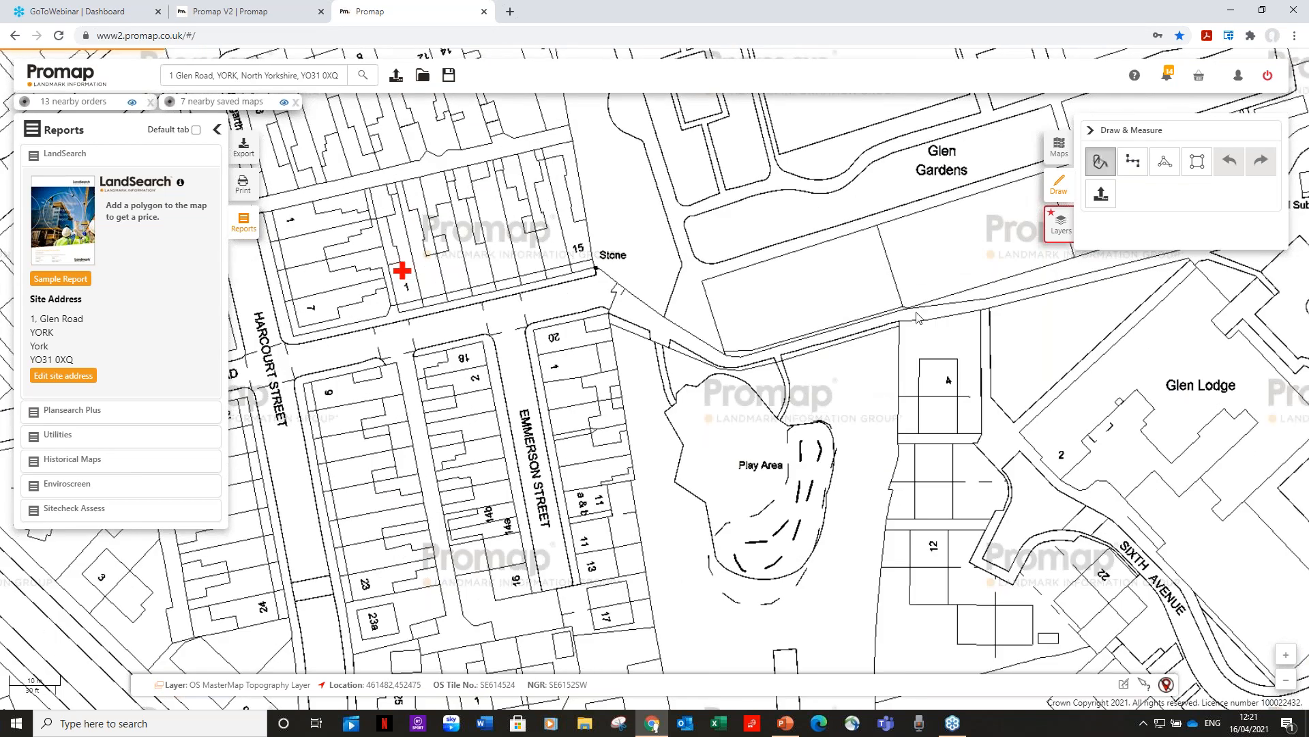
{"action": "left_click", "coordinate": [827, 290]}
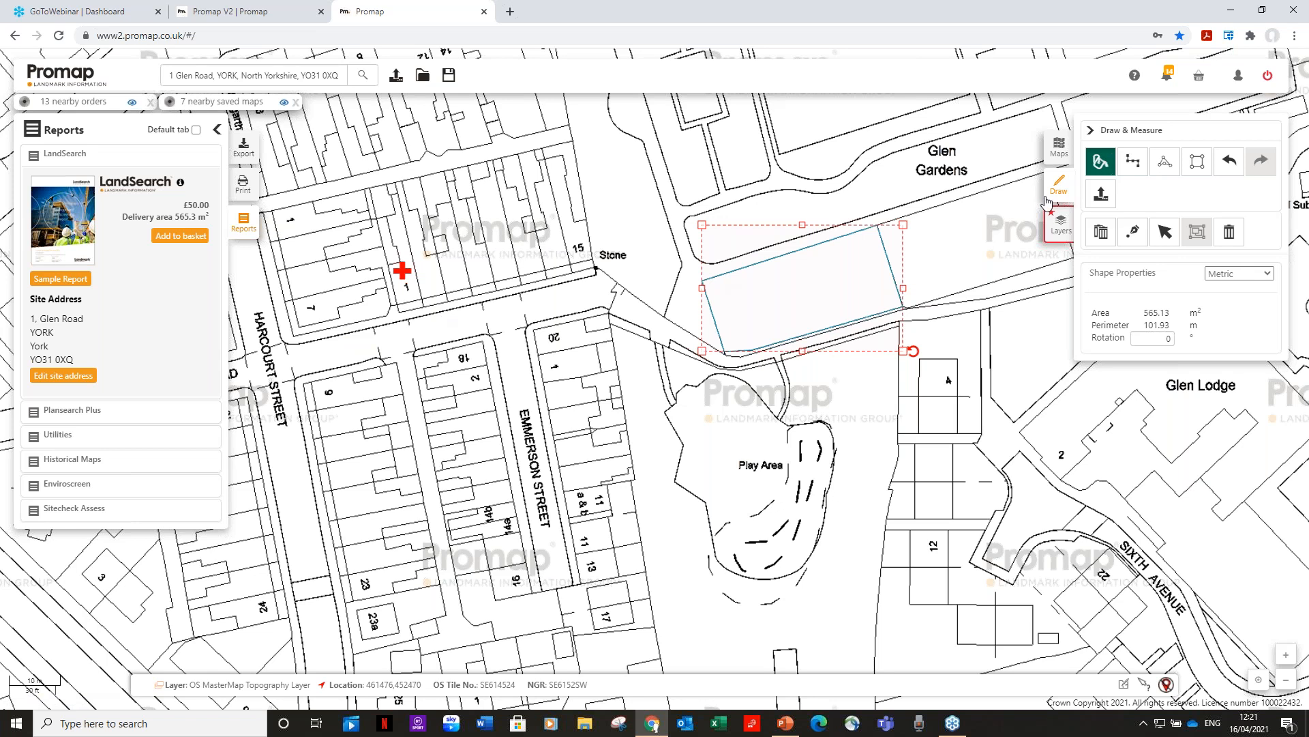
{"action": "left_click", "coordinate": [1165, 231]}
{"action": "left_click_drag", "start_coordinate": [663, 344], "coordinate": [765, 292]}
{"action": "left_click", "coordinate": [914, 236]}
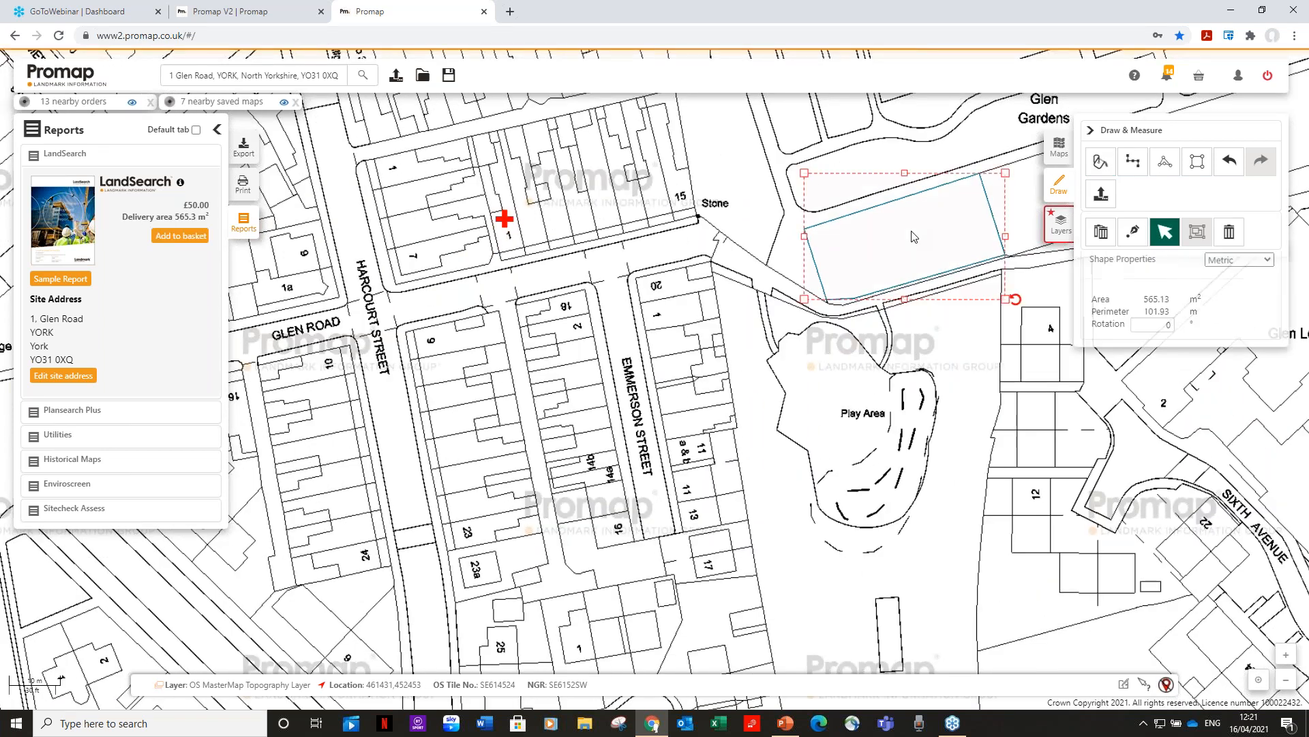
{"action": "key", "text": "Delete"}
{"action": "left_click_drag", "start_coordinate": [702, 334], "coordinate": [658, 218]}
{"action": "left_click", "coordinate": [1144, 160]}
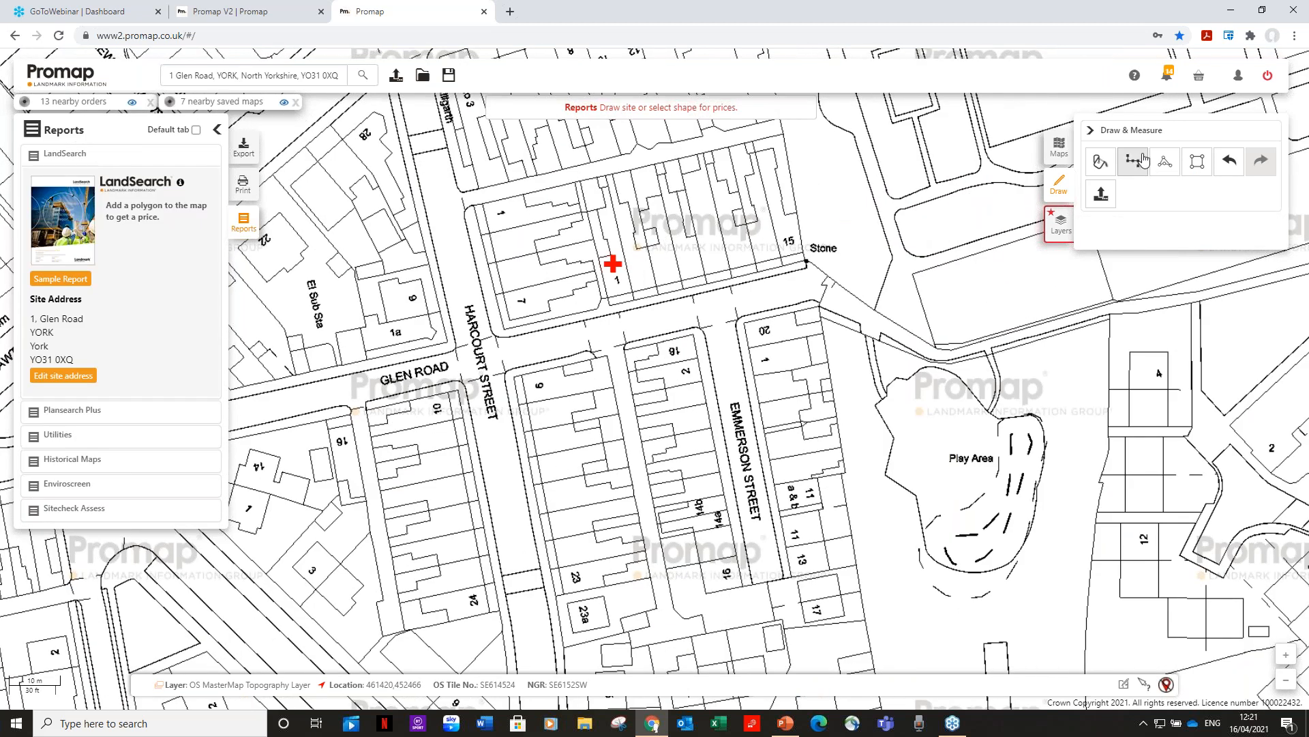
Turn on point snapping and trace the six-corner Emmerson Street plot as a 126.02 m² polygon.
{"action": "left_click", "coordinate": [1165, 164]}
{"action": "left_click", "coordinate": [1133, 162]}
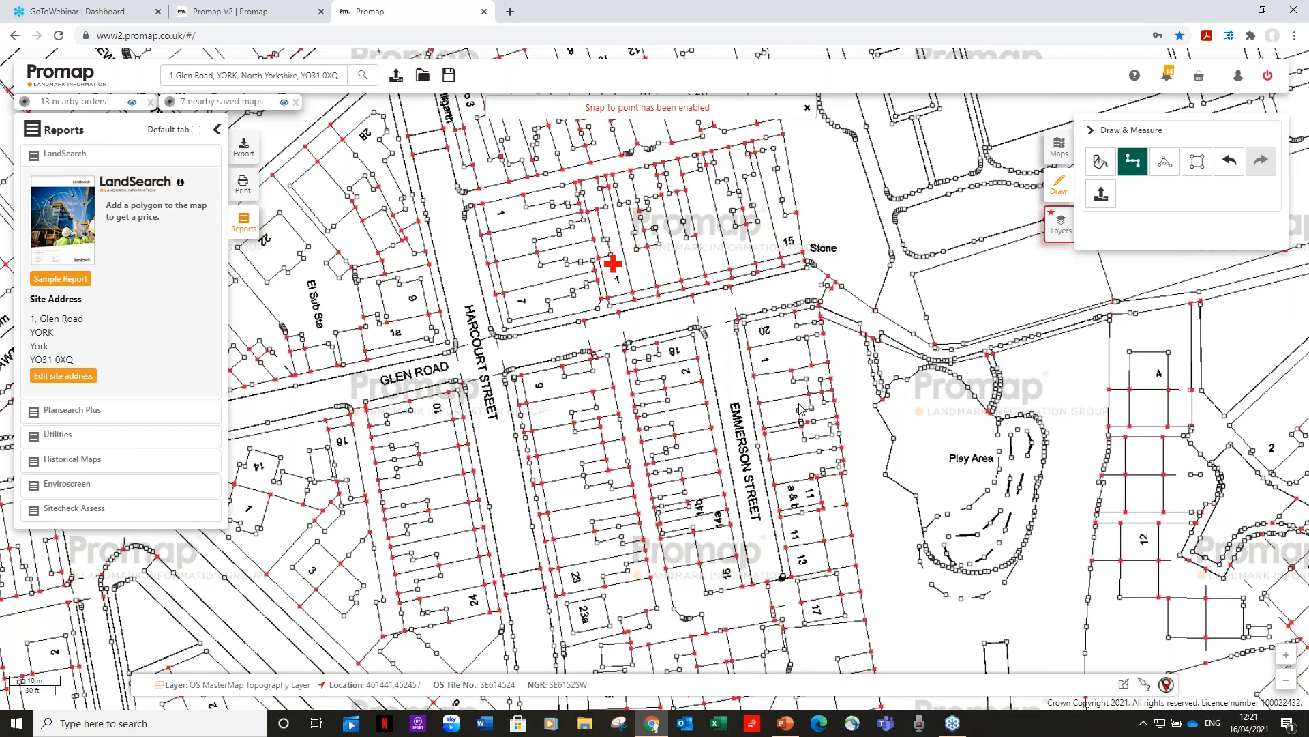
{"action": "left_click", "coordinate": [1163, 164]}
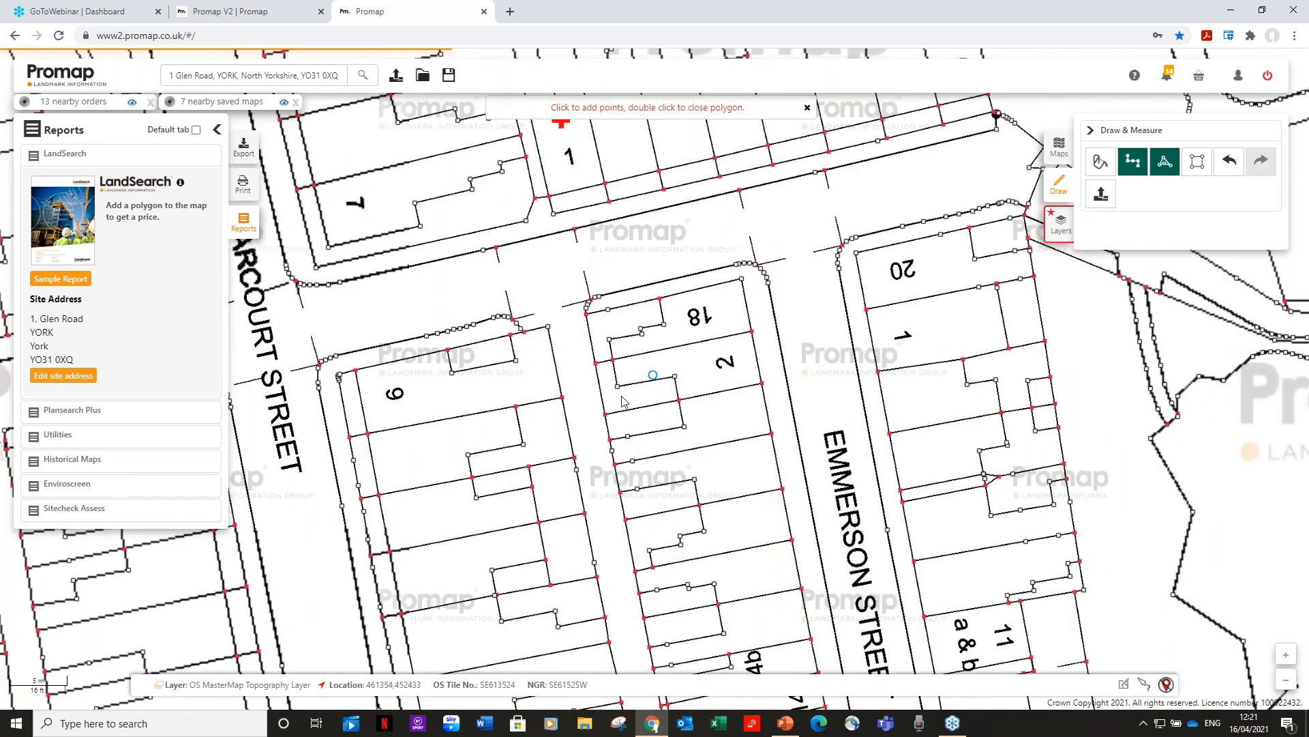
{"action": "left_click", "coordinate": [605, 413]}
{"action": "left_click", "coordinate": [679, 400]}
{"action": "left_click", "coordinate": [762, 383]}
{"action": "left_click", "coordinate": [782, 489]}
{"action": "left_click", "coordinate": [699, 504]}
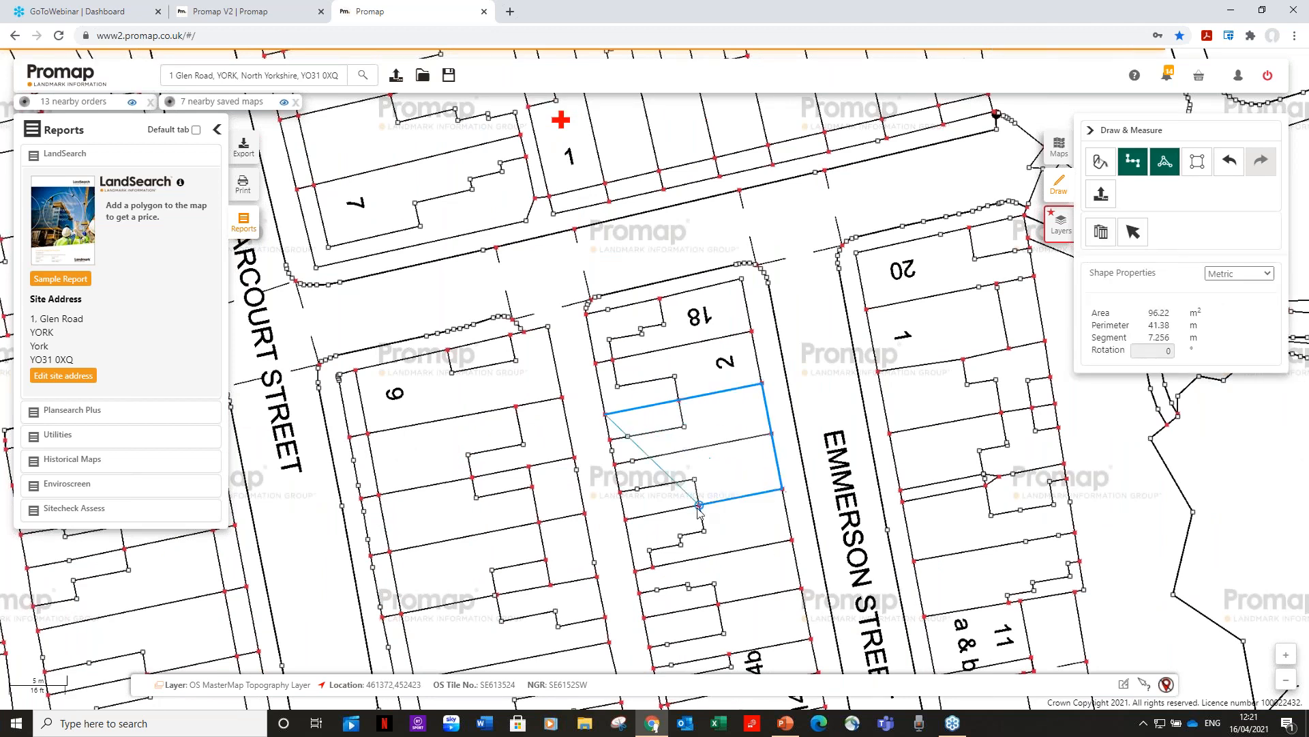
{"action": "left_click", "coordinate": [625, 520]}
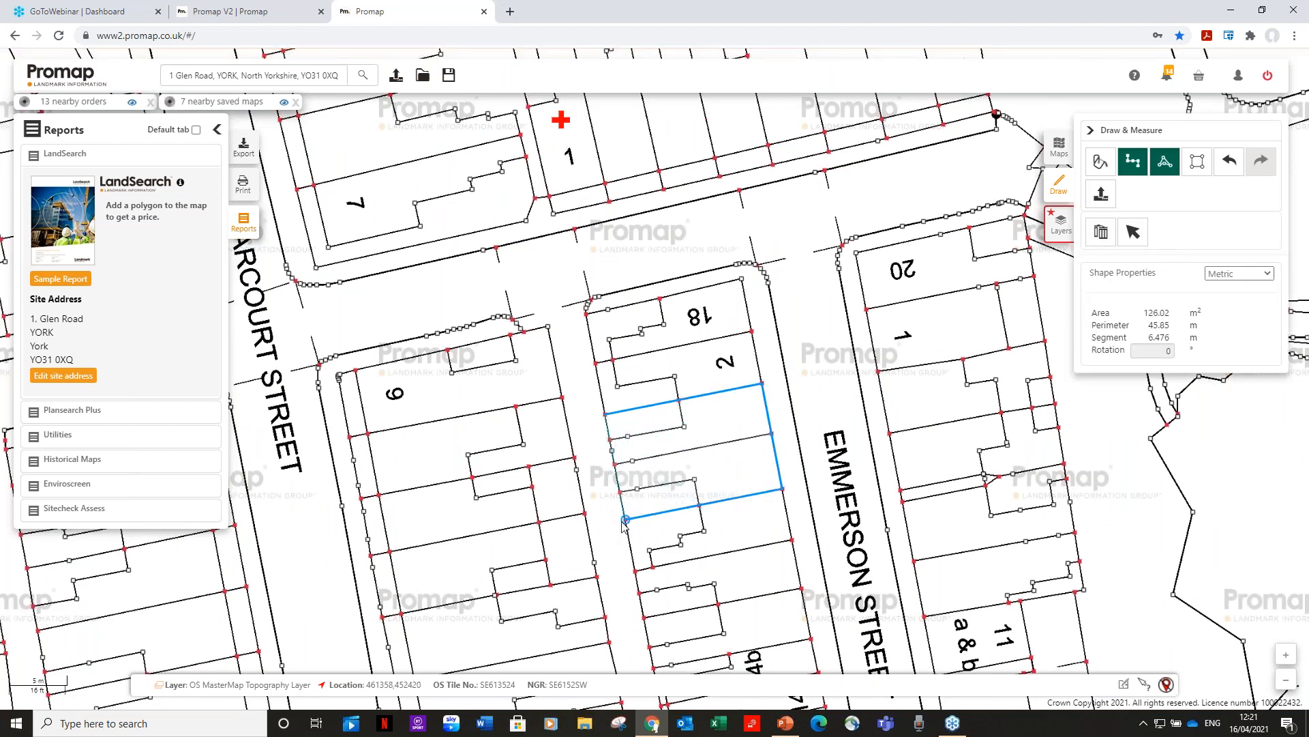
Close the plot polygon, then open the £50 LandSearch sample report.
{"action": "left_click", "coordinate": [624, 522]}
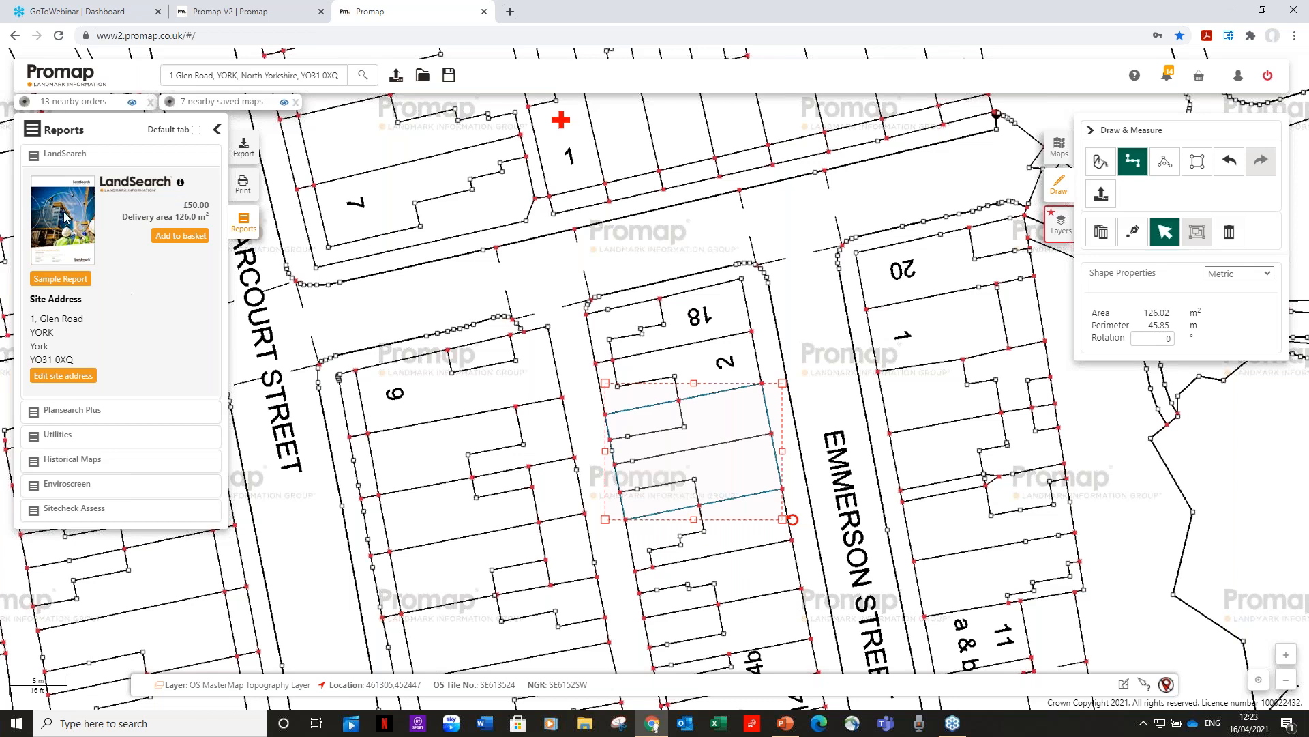
{"action": "left_click", "coordinate": [62, 279]}
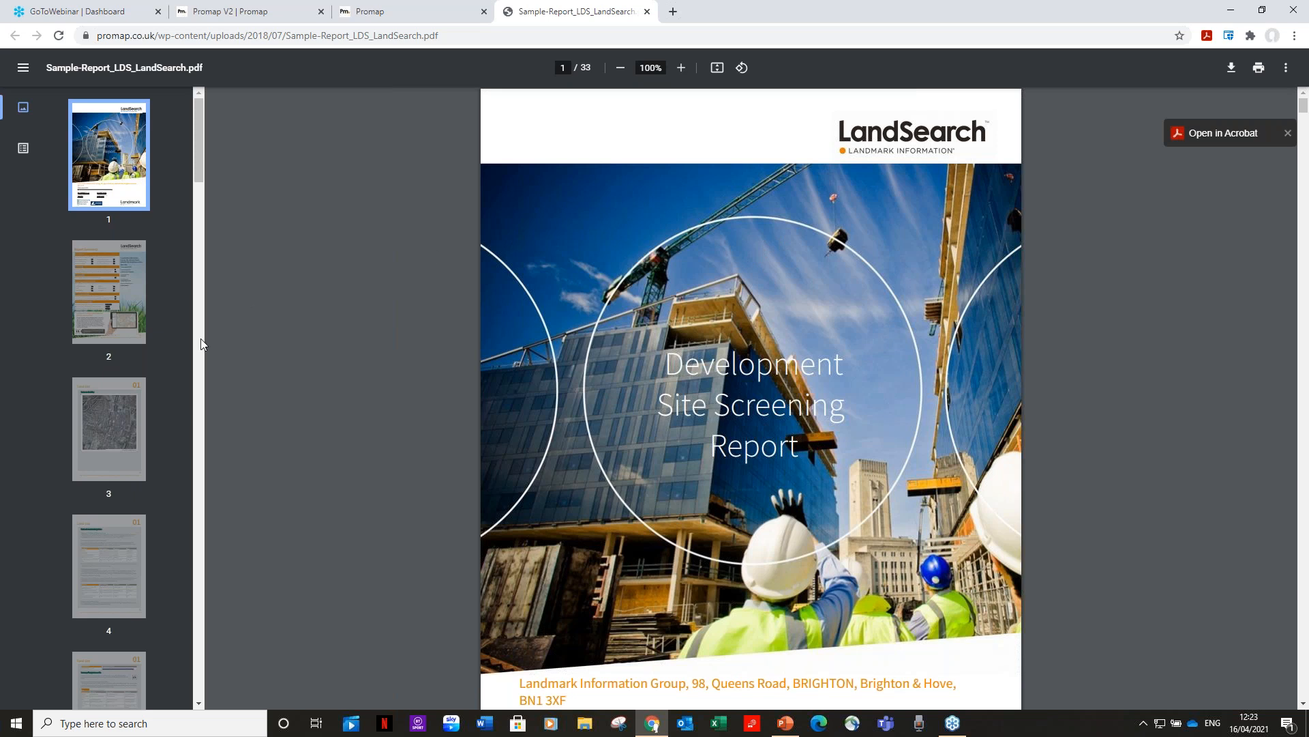
Jump to page 2, the LandSearch Report Summary.
{"action": "left_click", "coordinate": [116, 299]}
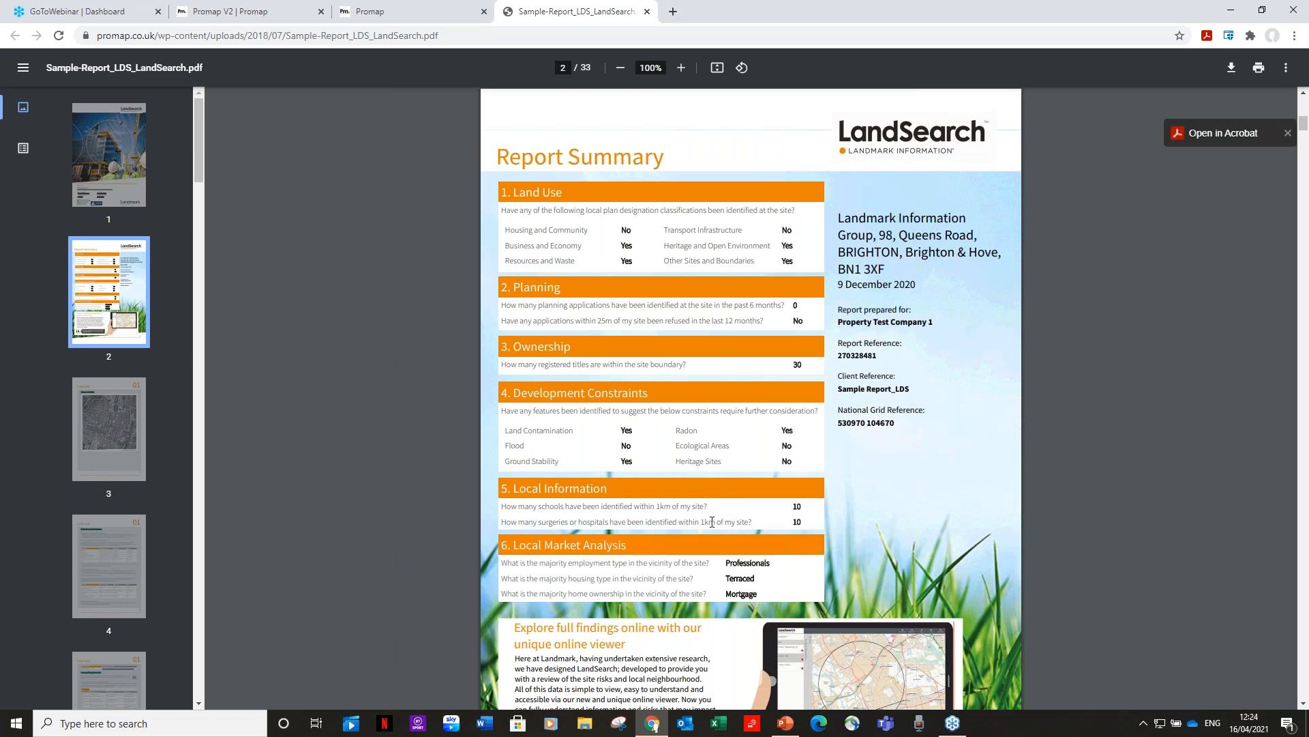
Scroll down the sample report to page 5, the 01 Land Use section.
{"action": "scroll", "coordinate": [712, 522], "scroll_direction": "down", "scroll_amount": 1}
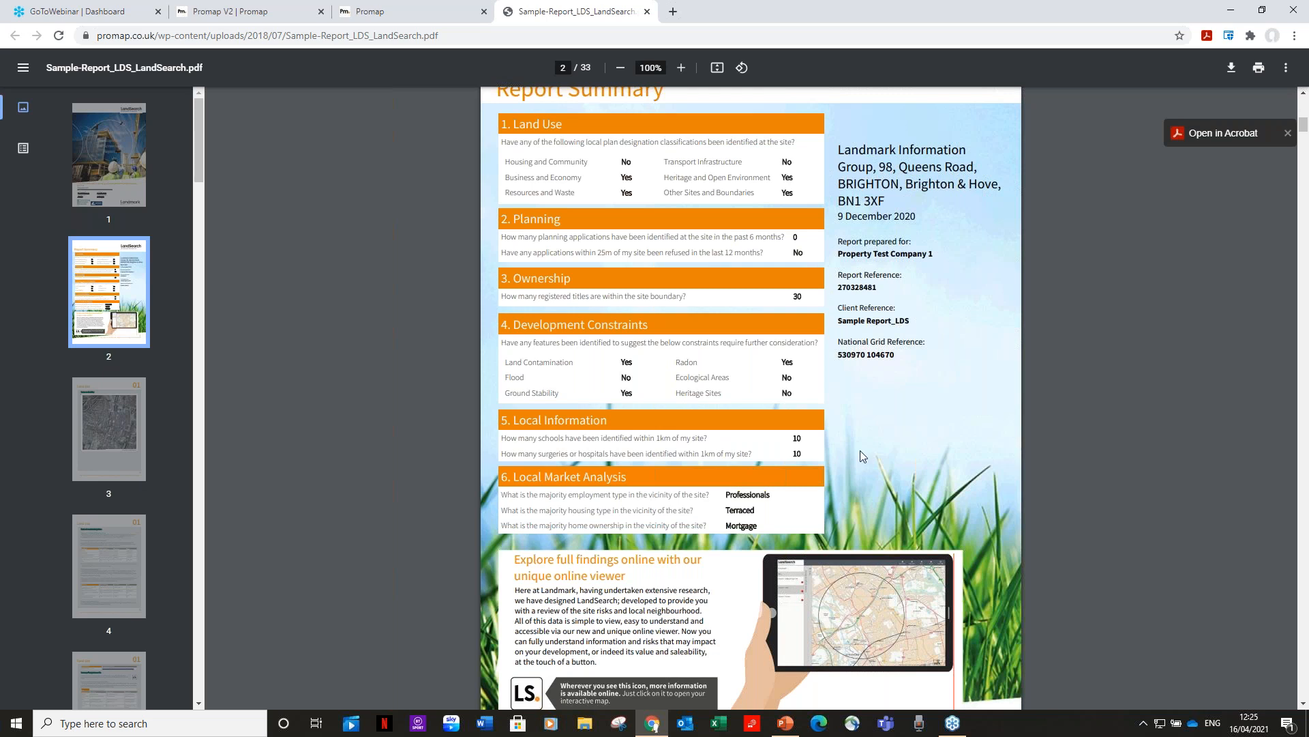
{"action": "scroll", "coordinate": [861, 452], "scroll_direction": "down", "scroll_amount": 3}
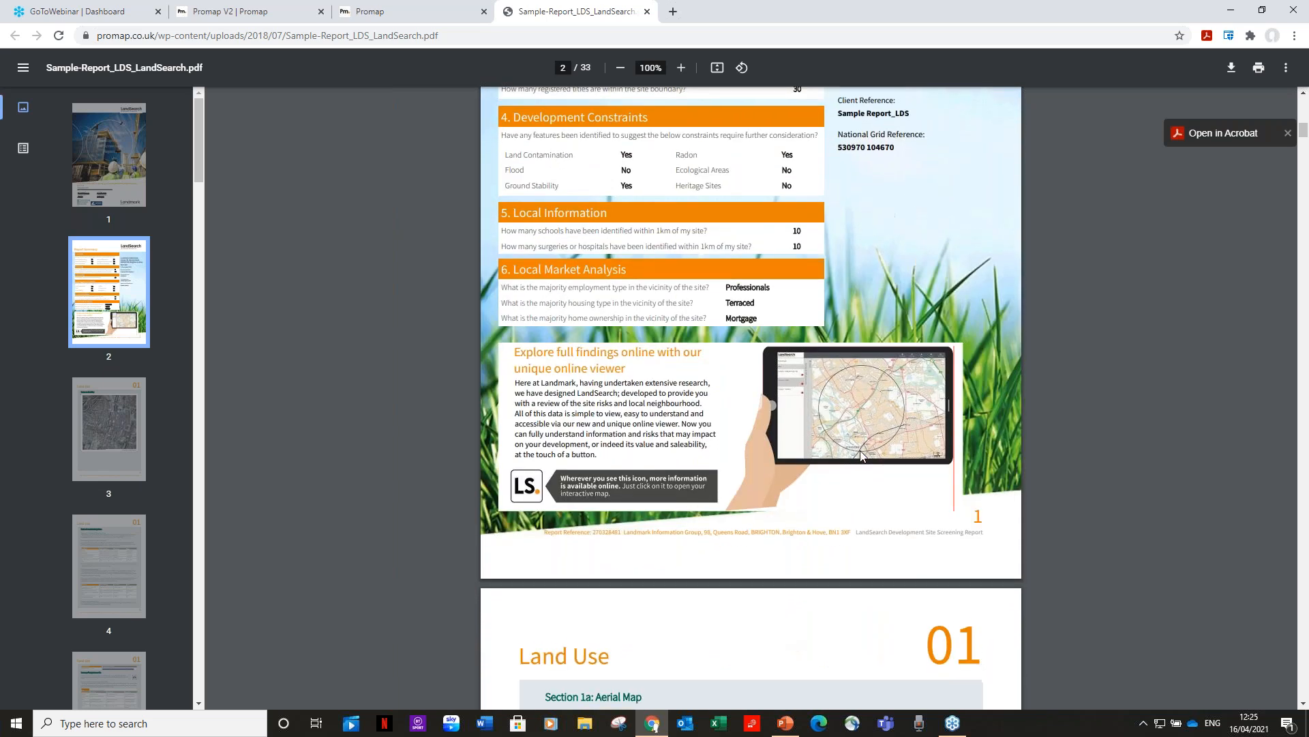
{"action": "scroll", "coordinate": [861, 456], "scroll_direction": "down", "scroll_amount": 13}
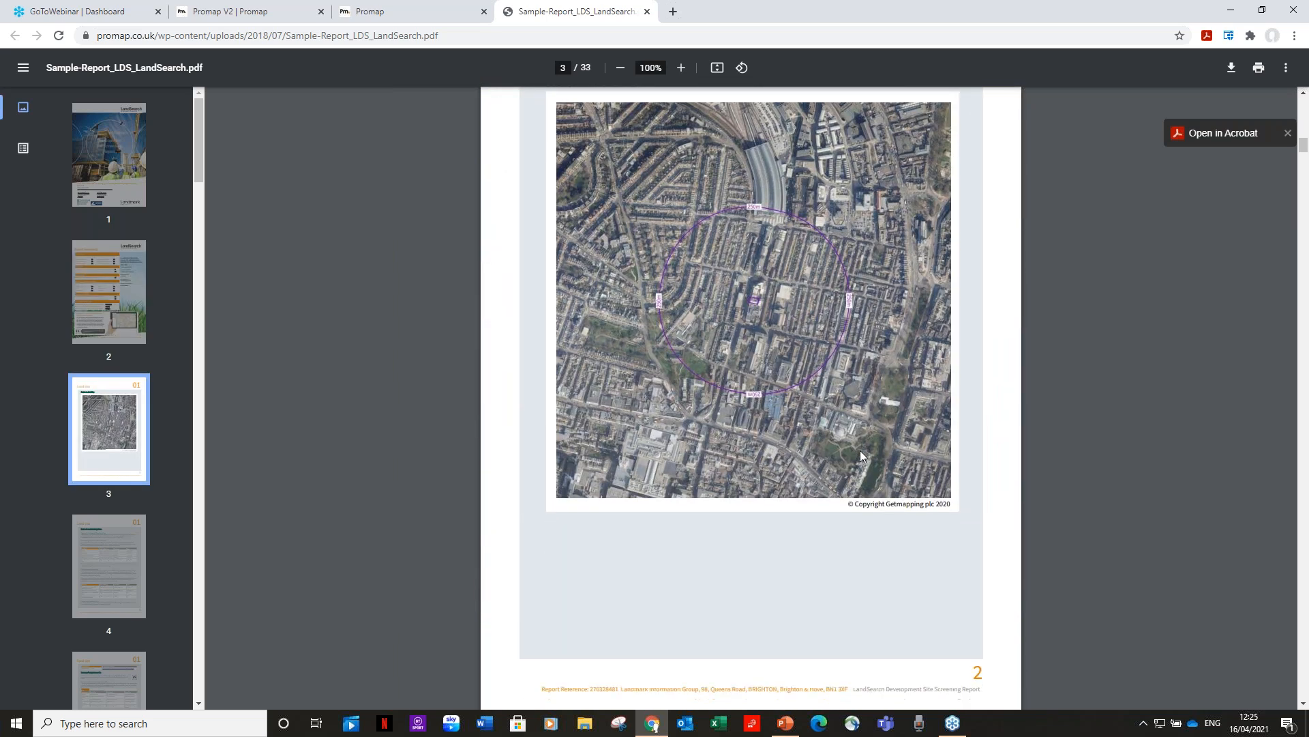
{"action": "scroll", "coordinate": [861, 455], "scroll_direction": "down", "scroll_amount": 13}
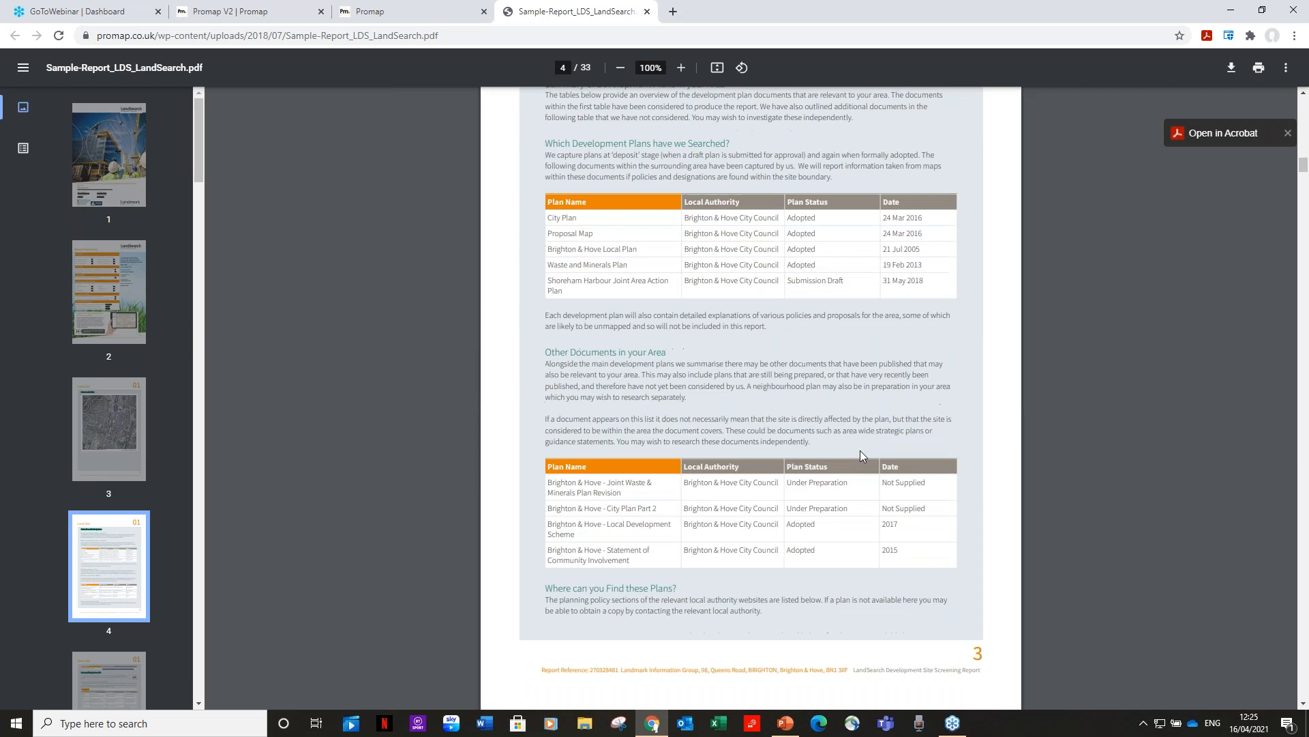
{"action": "scroll", "coordinate": [861, 450], "scroll_direction": "down", "scroll_amount": 2}
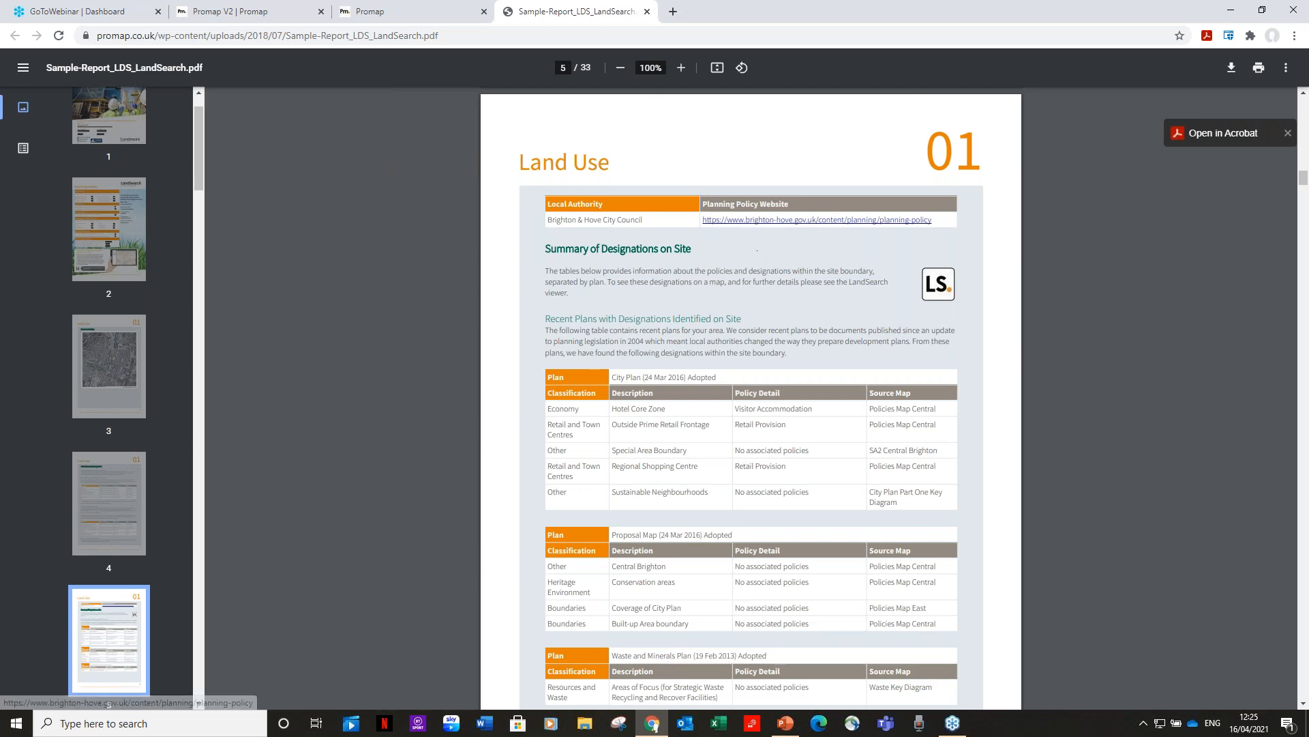
In the online viewer, map alterations/minor new builds and new builds of up to 10 dwellings, then return to Planning.
{"action": "left_click", "coordinate": [941, 287]}
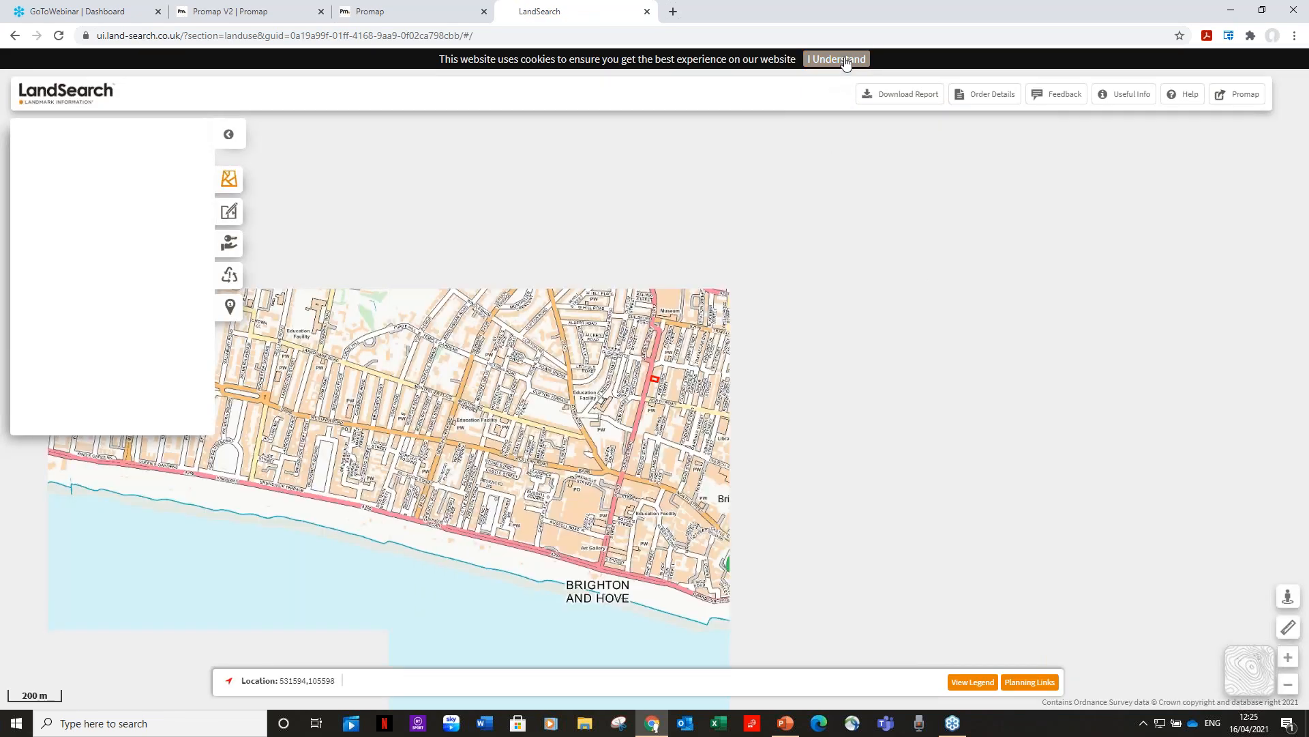
{"action": "left_click", "coordinate": [838, 60]}
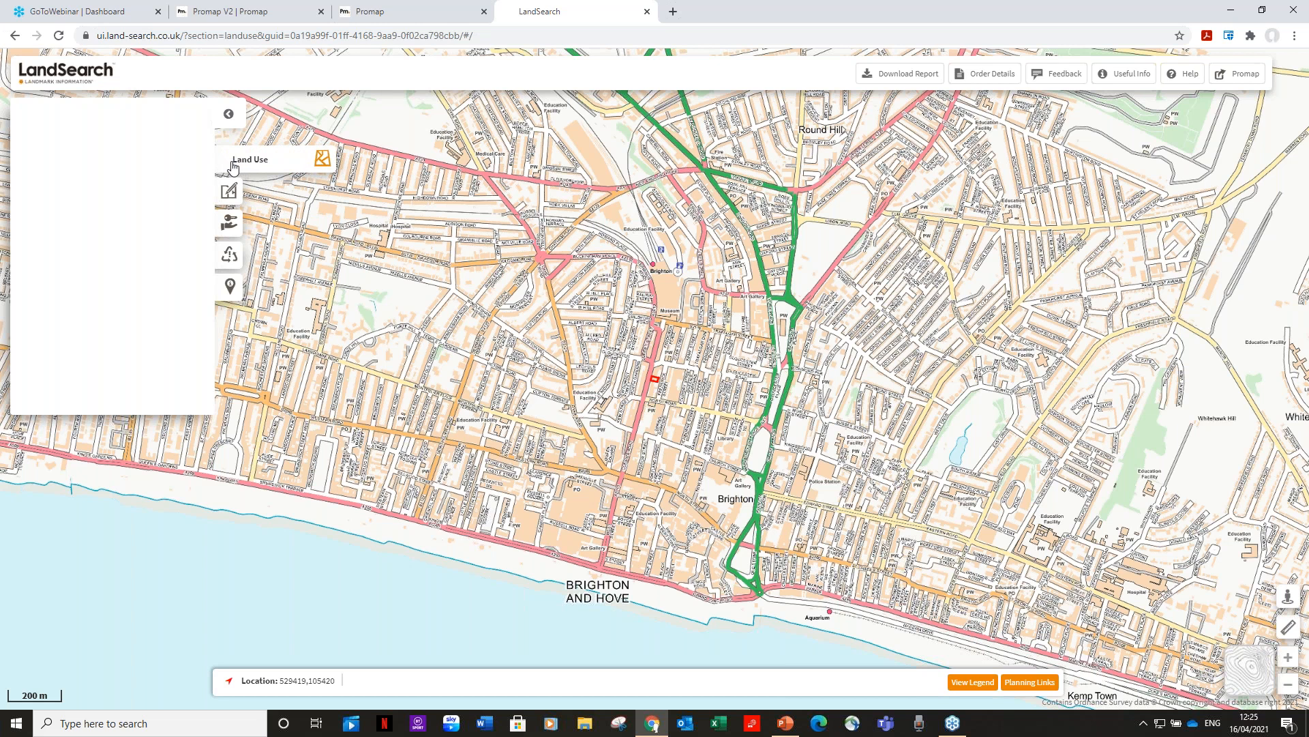
{"action": "left_click", "coordinate": [243, 199]}
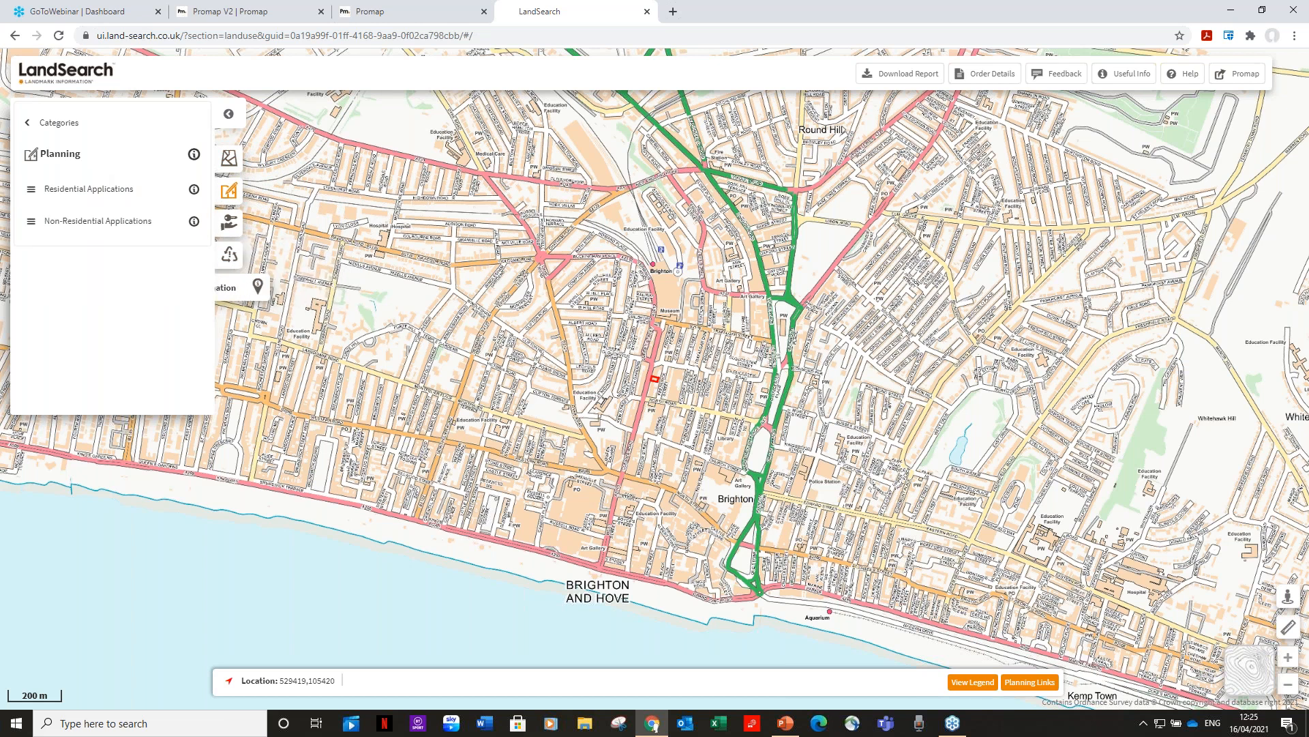
{"action": "left_click", "coordinate": [100, 194]}
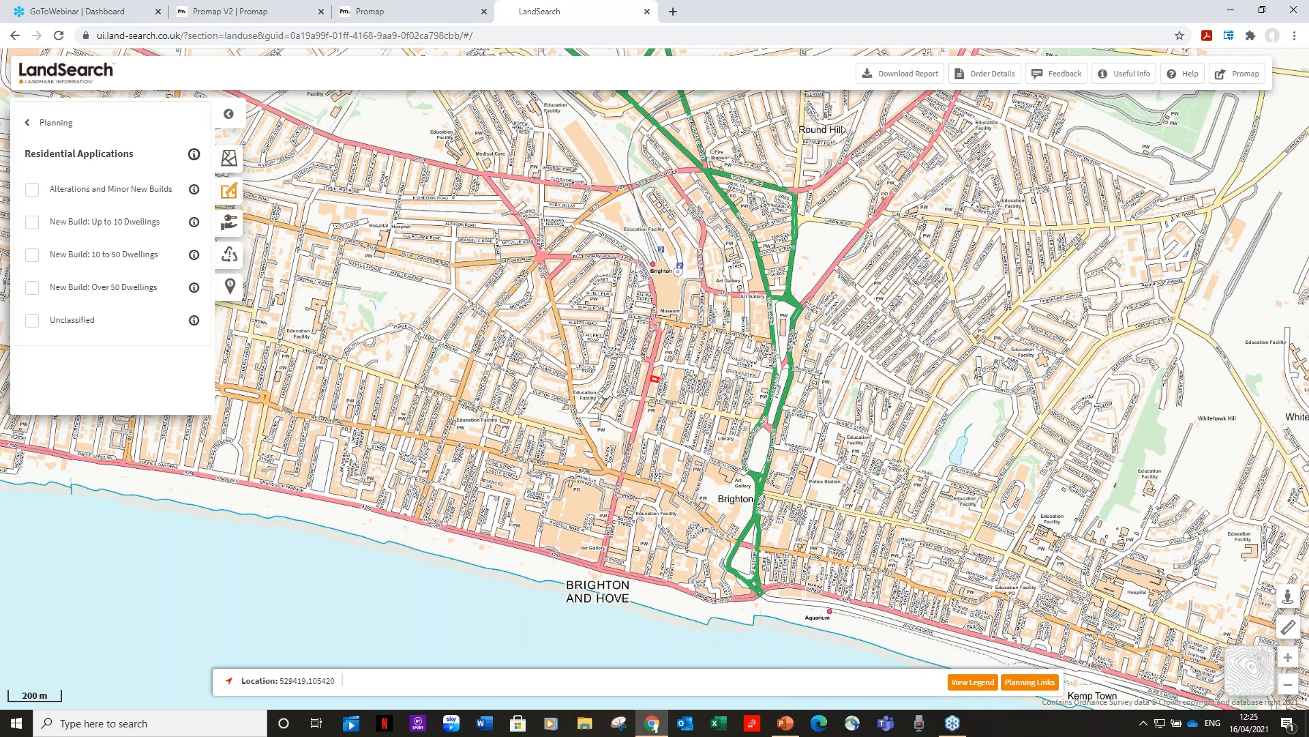
{"action": "left_click", "coordinate": [33, 191]}
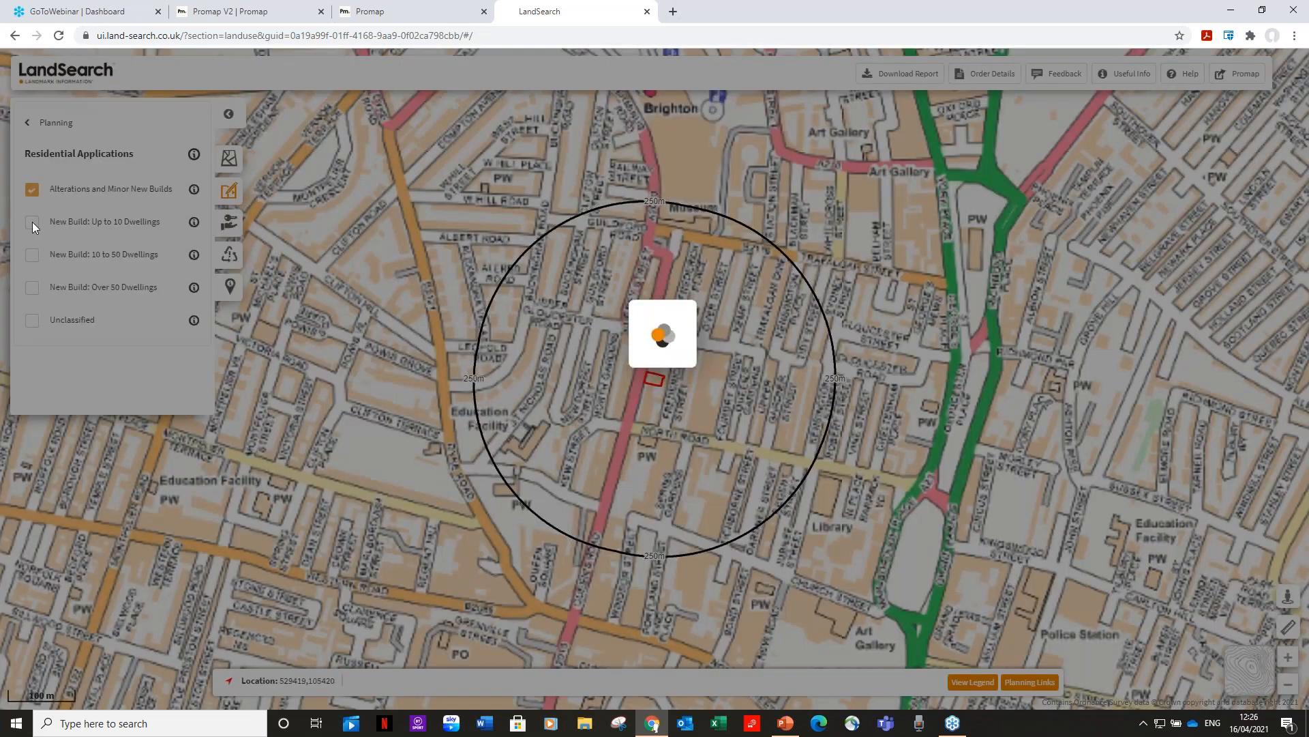
{"action": "left_click", "coordinate": [33, 221]}
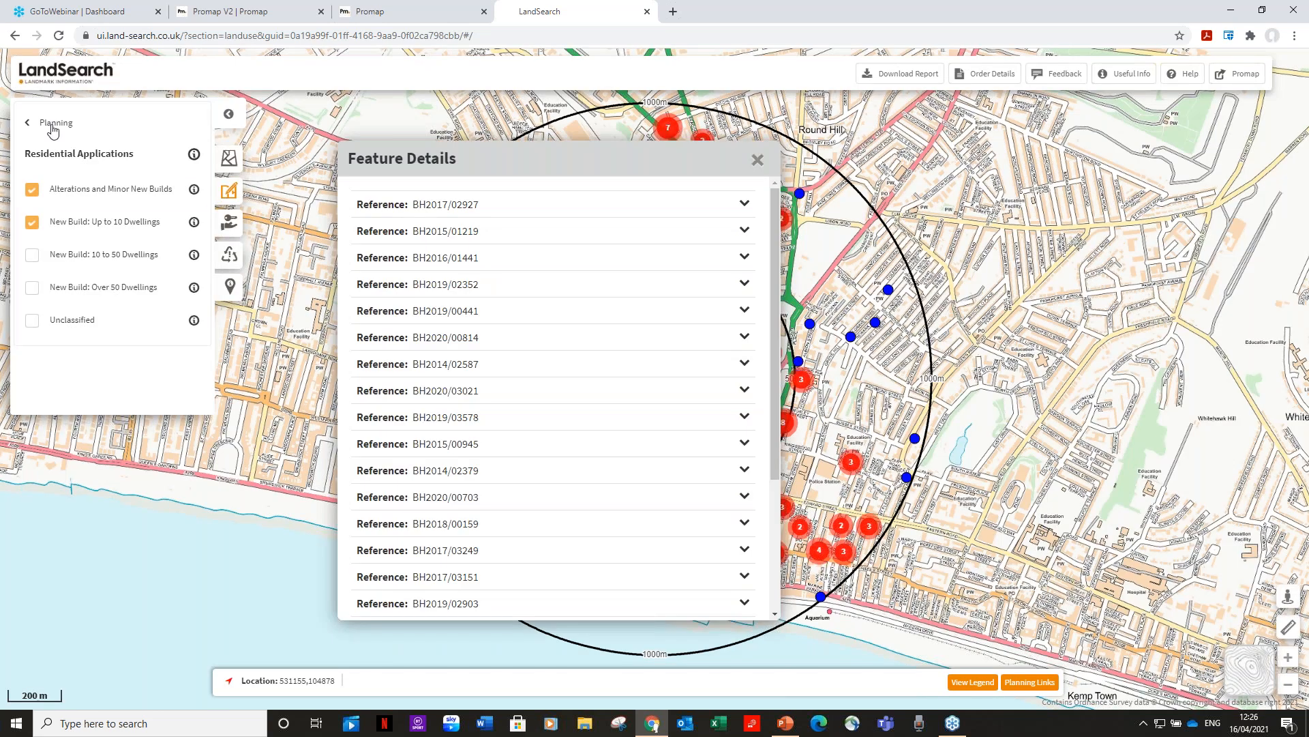
{"action": "left_click", "coordinate": [51, 125]}
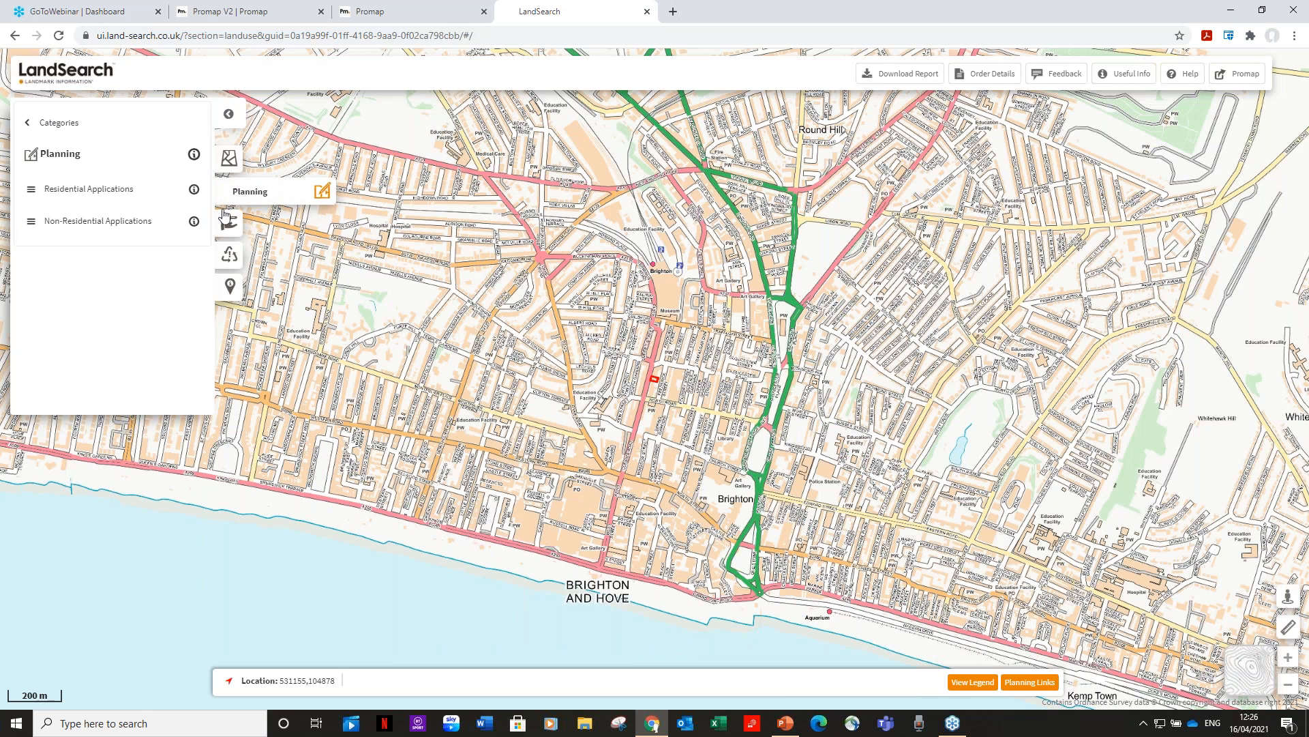
Map Freehold and Leasehold titles, inspect the site parcel's title details, then return to Categories.
{"action": "left_click", "coordinate": [257, 227]}
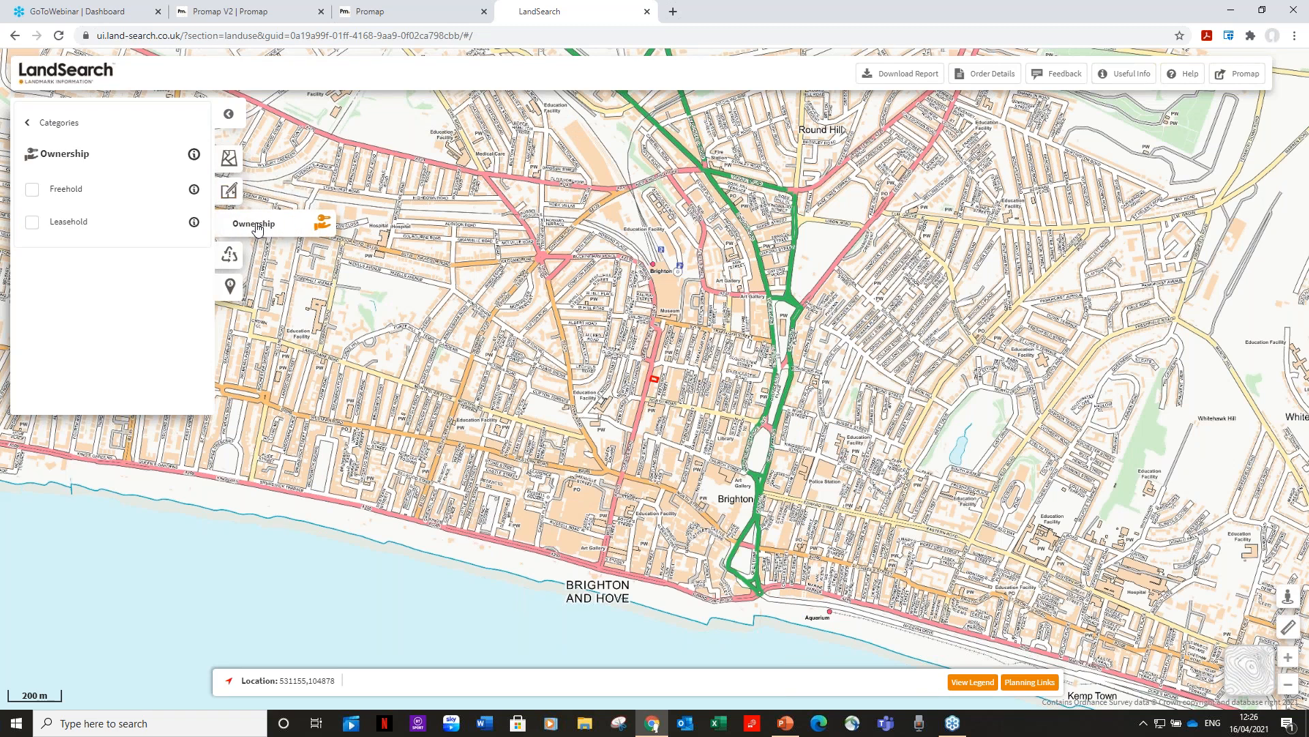
{"action": "left_click", "coordinate": [36, 201]}
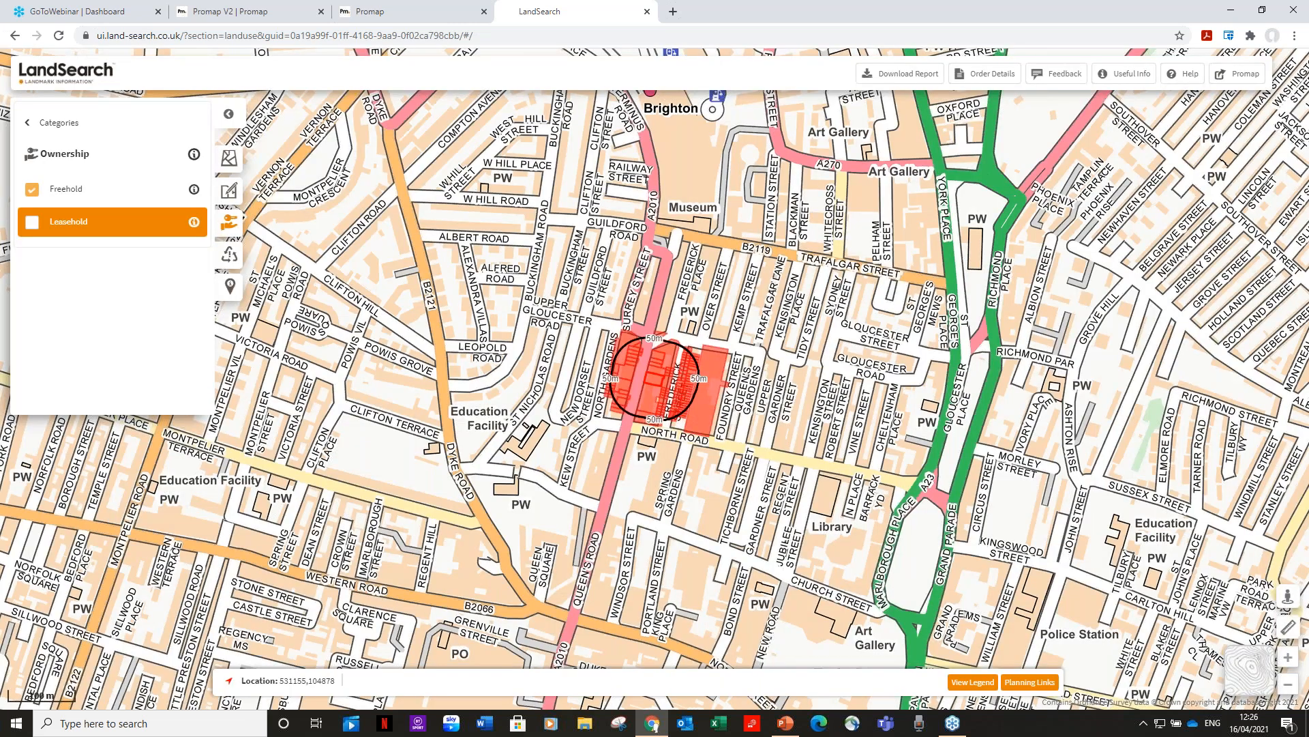
{"action": "left_click", "coordinate": [32, 222]}
{"action": "left_click", "coordinate": [659, 365]}
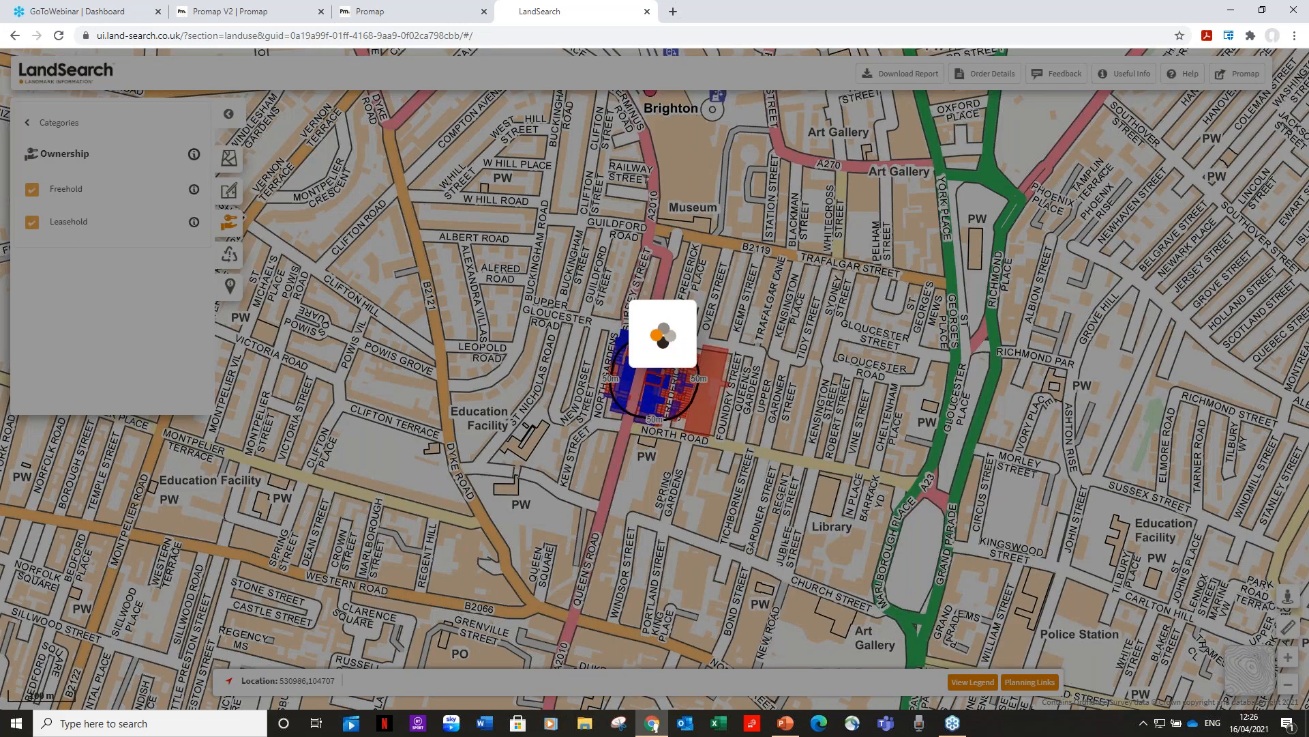
{"action": "left_click", "coordinate": [573, 208]}
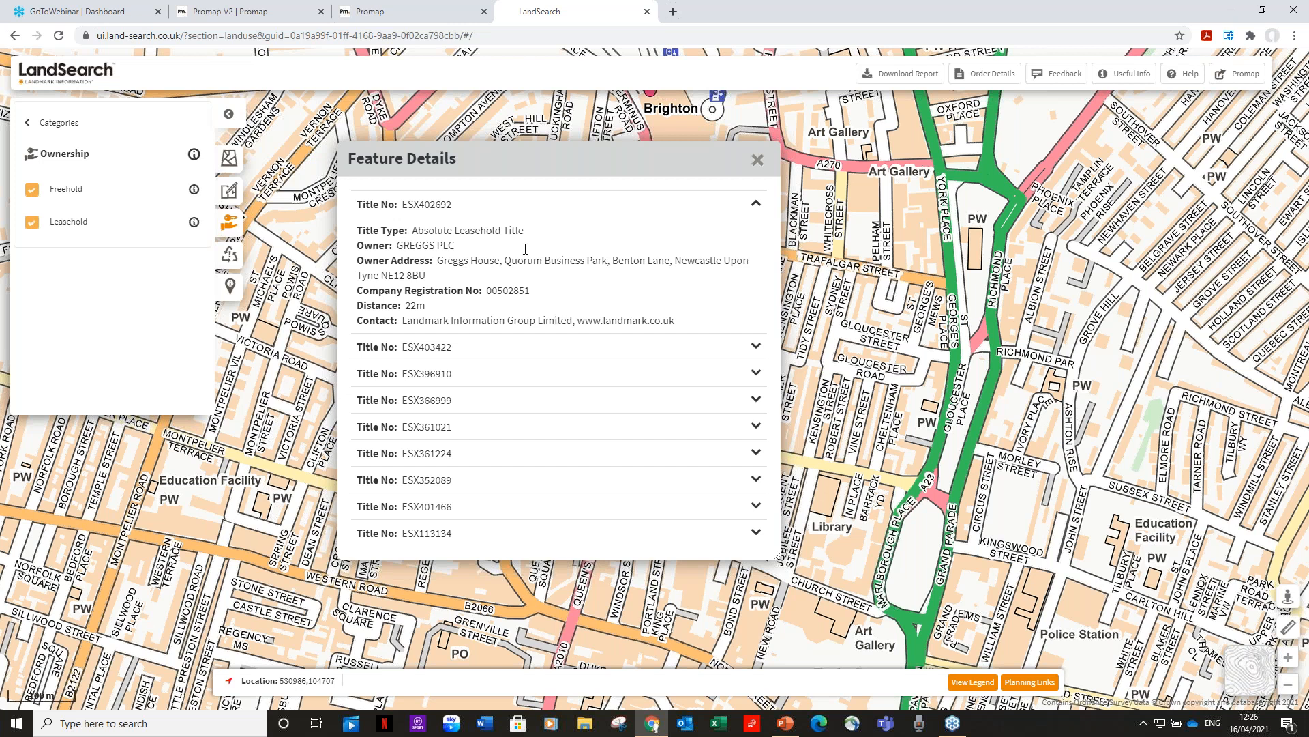
{"action": "left_click", "coordinate": [756, 161]}
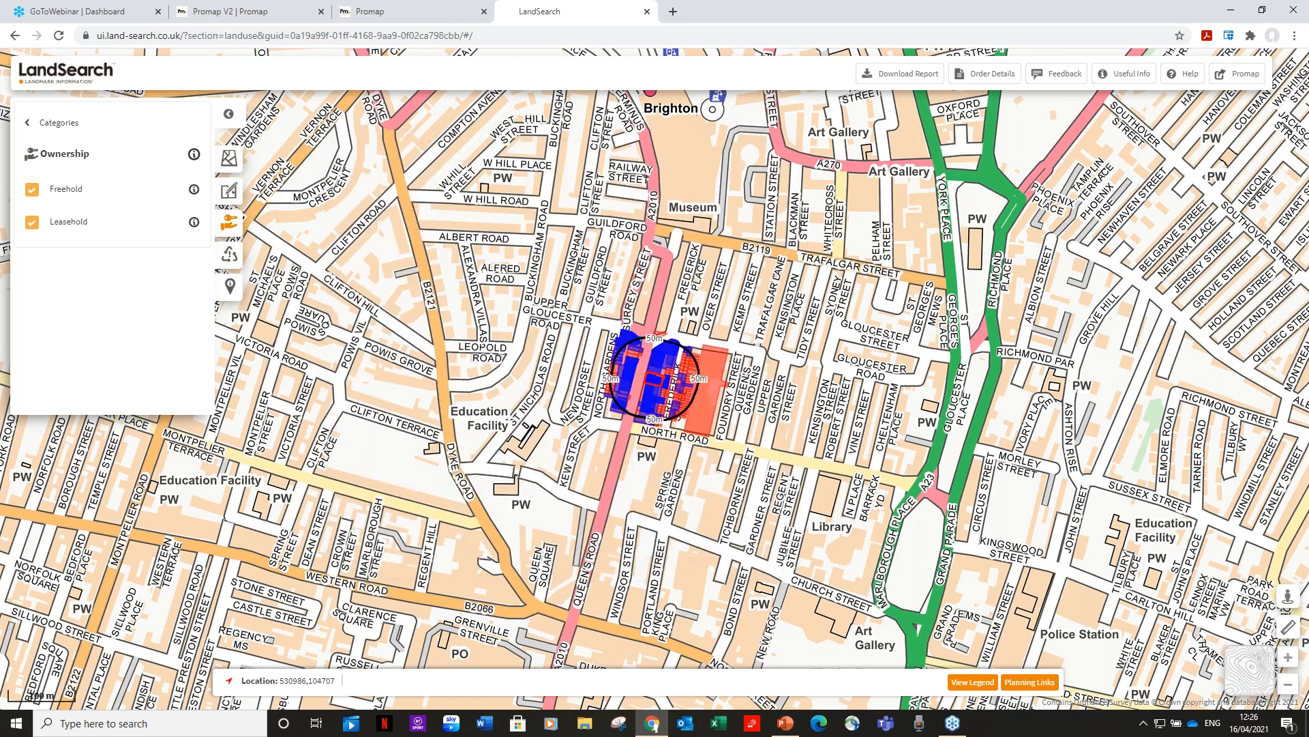
{"action": "left_click", "coordinate": [68, 126]}
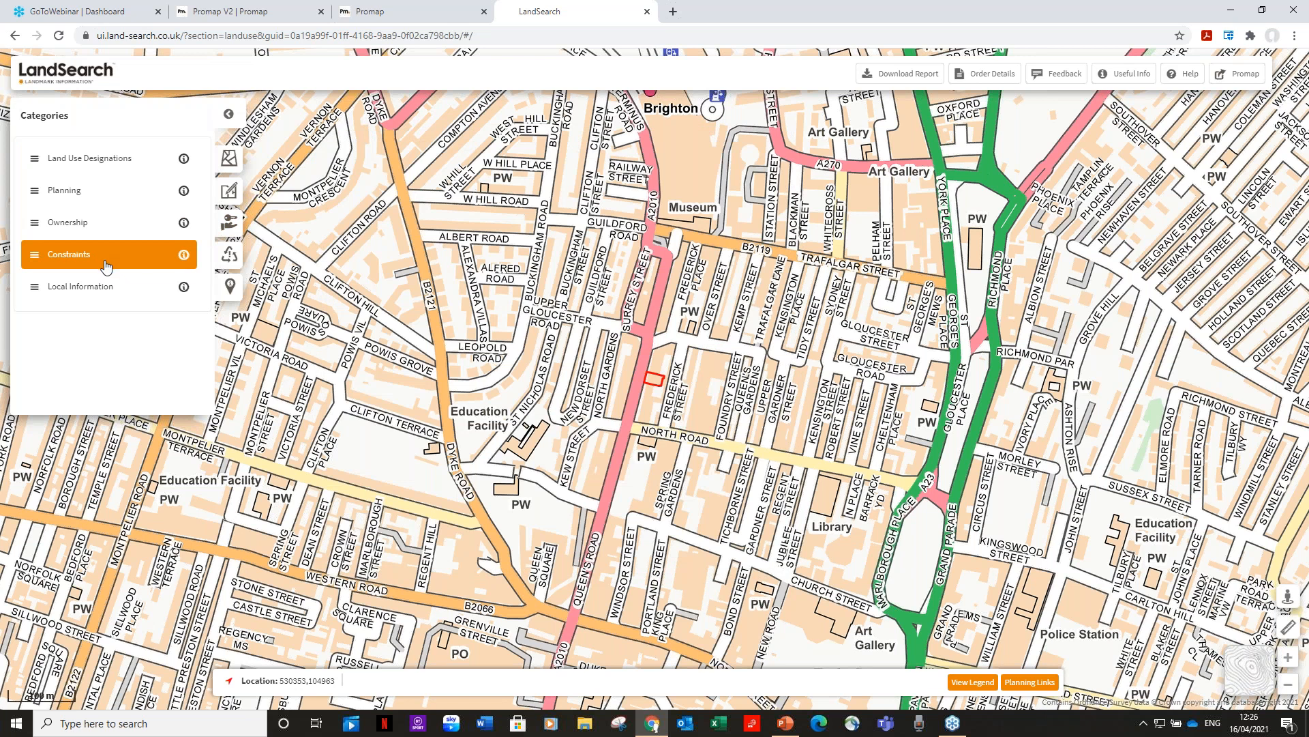
Map Primary and Secondary Education schools, close their feature details, and collapse the side panel.
{"action": "left_click", "coordinate": [107, 288]}
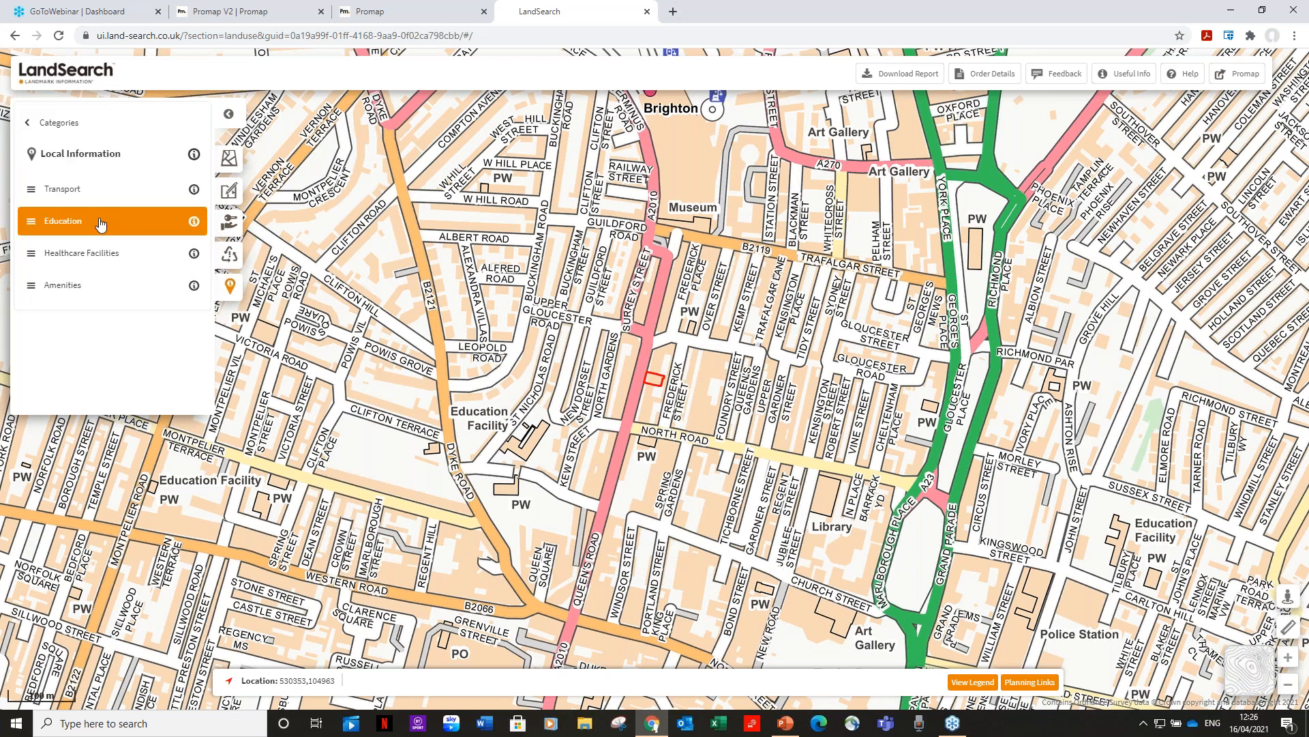
{"action": "left_click", "coordinate": [60, 221]}
{"action": "left_click", "coordinate": [32, 191]}
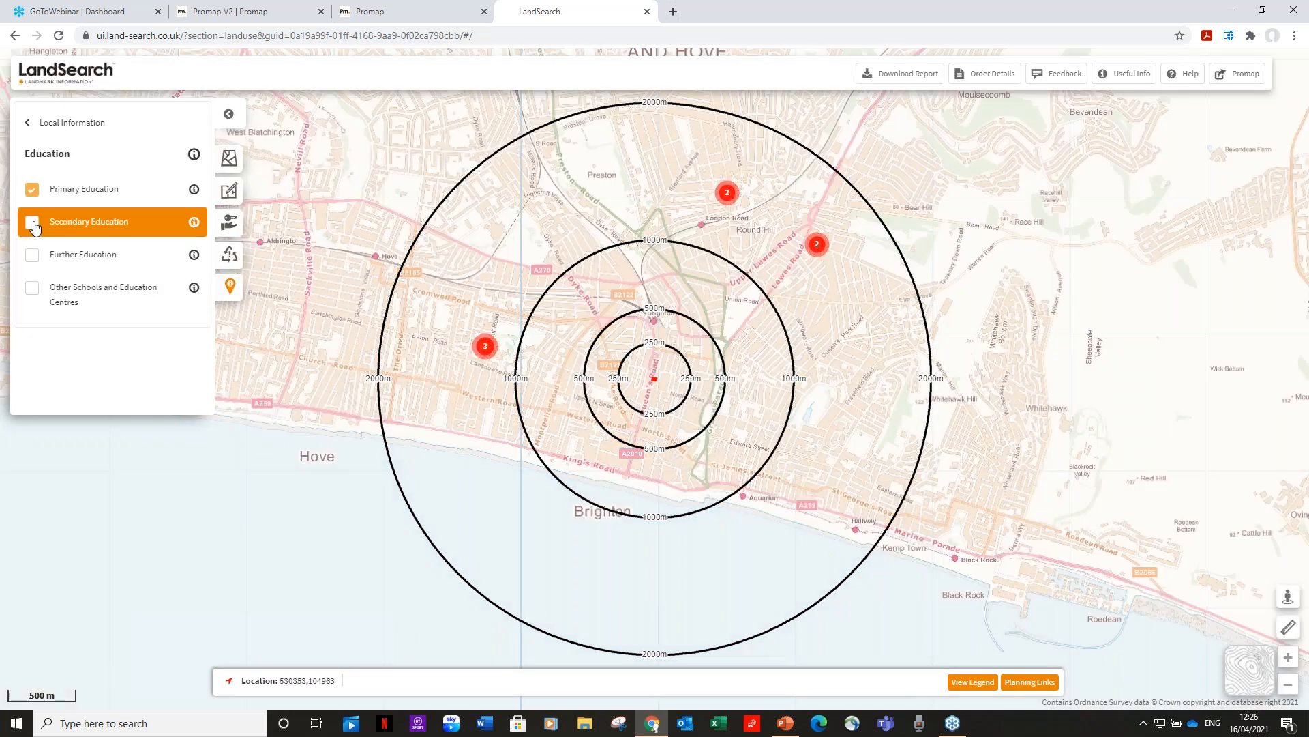
{"action": "left_click", "coordinate": [89, 222]}
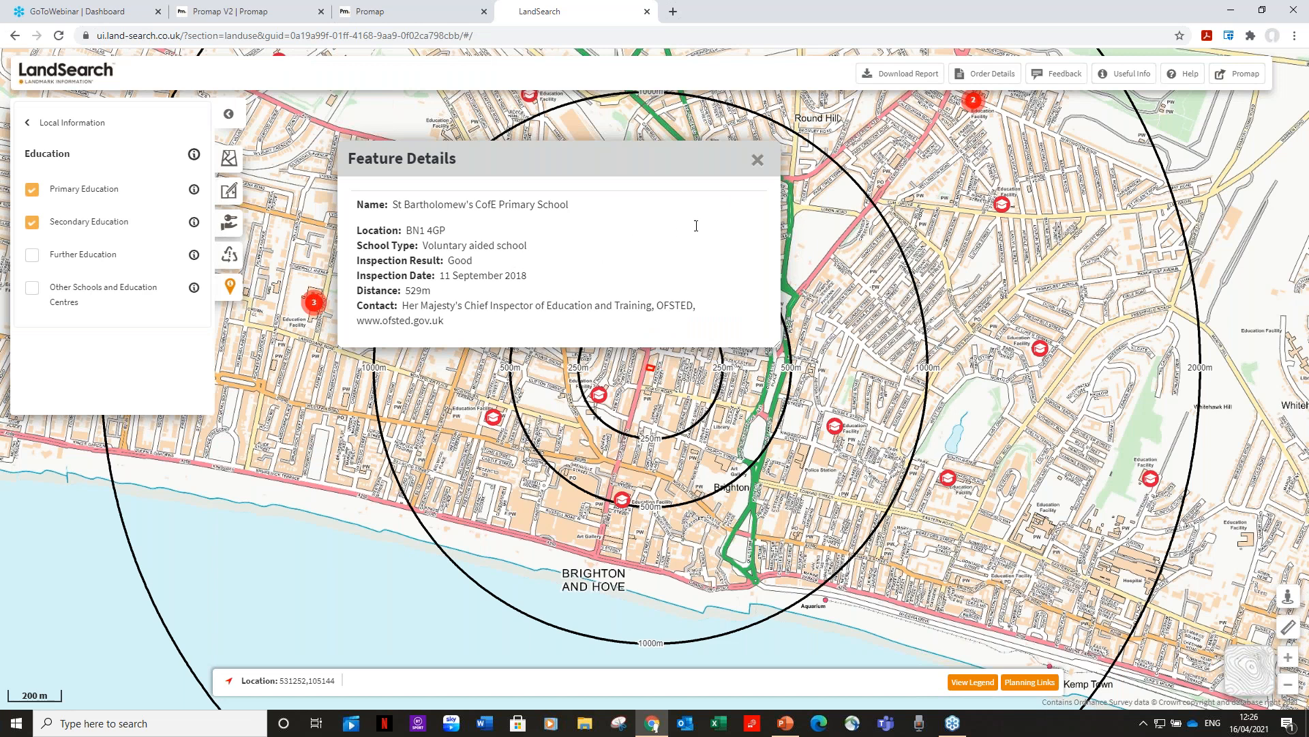
{"action": "left_click", "coordinate": [757, 161]}
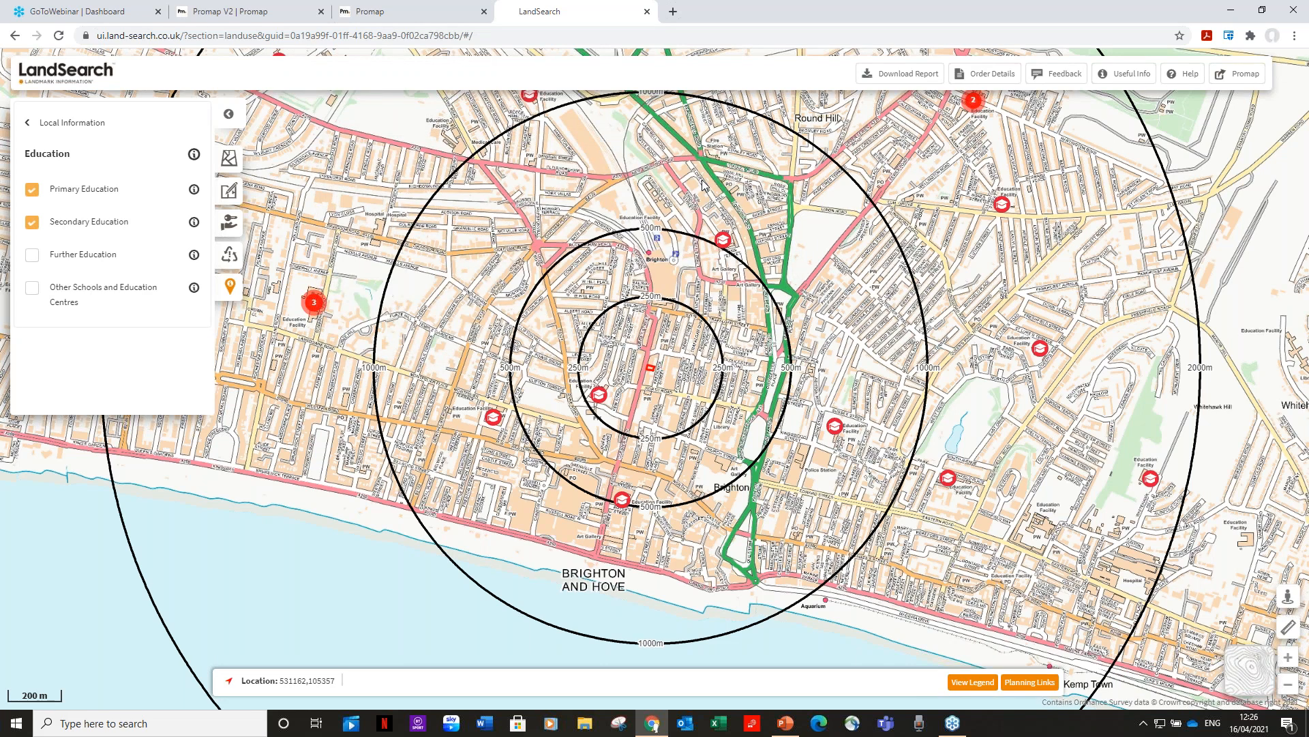
{"action": "left_click", "coordinate": [218, 109]}
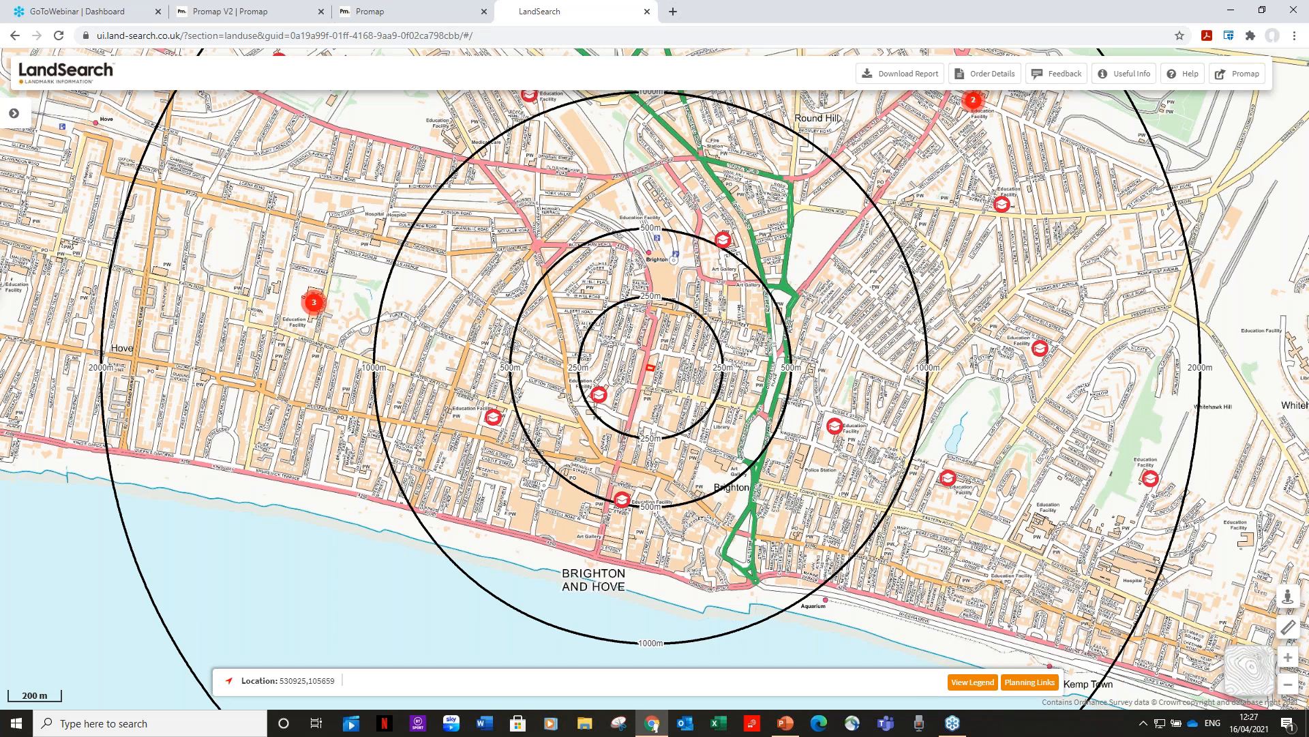
Close LandSearch and expand Plansearch Plus, priced £31.00 for the 126.0 m² Glen Road plot.
{"action": "left_click", "coordinate": [648, 11]}
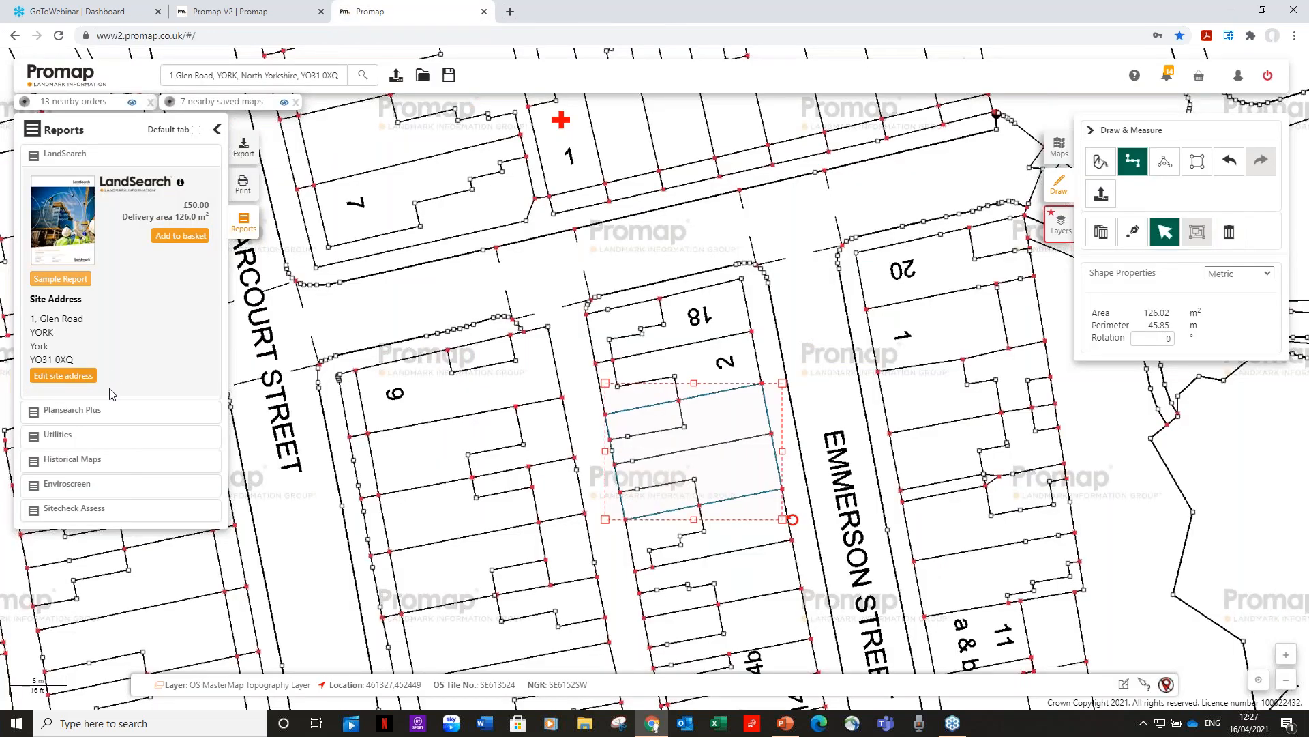
{"action": "left_click", "coordinate": [99, 413]}
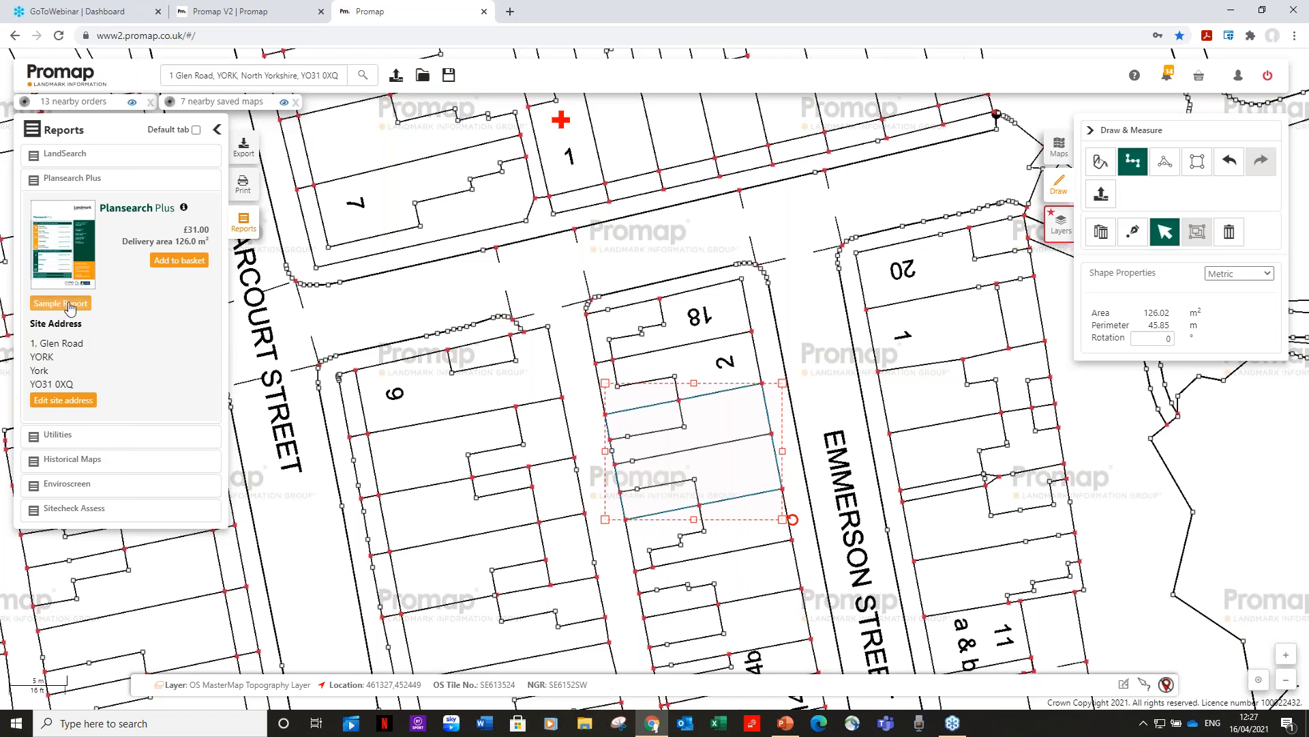
Open the 39-page Plansearch Plus sample, scroll to its page 2 Contents, then close it.
{"action": "left_click", "coordinate": [70, 305]}
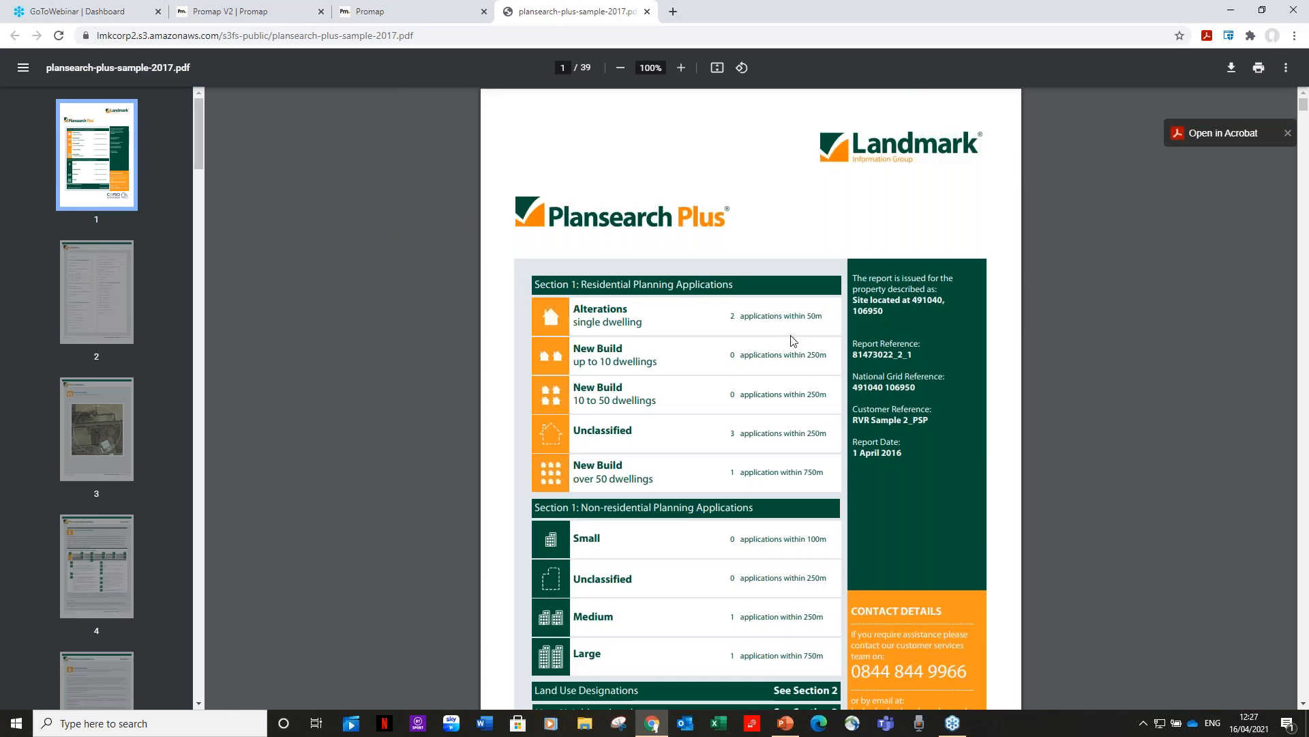
{"action": "scroll", "coordinate": [760, 385], "scroll_direction": "down", "scroll_amount": 1}
{"action": "scroll", "coordinate": [762, 387], "scroll_direction": "down", "scroll_amount": 11}
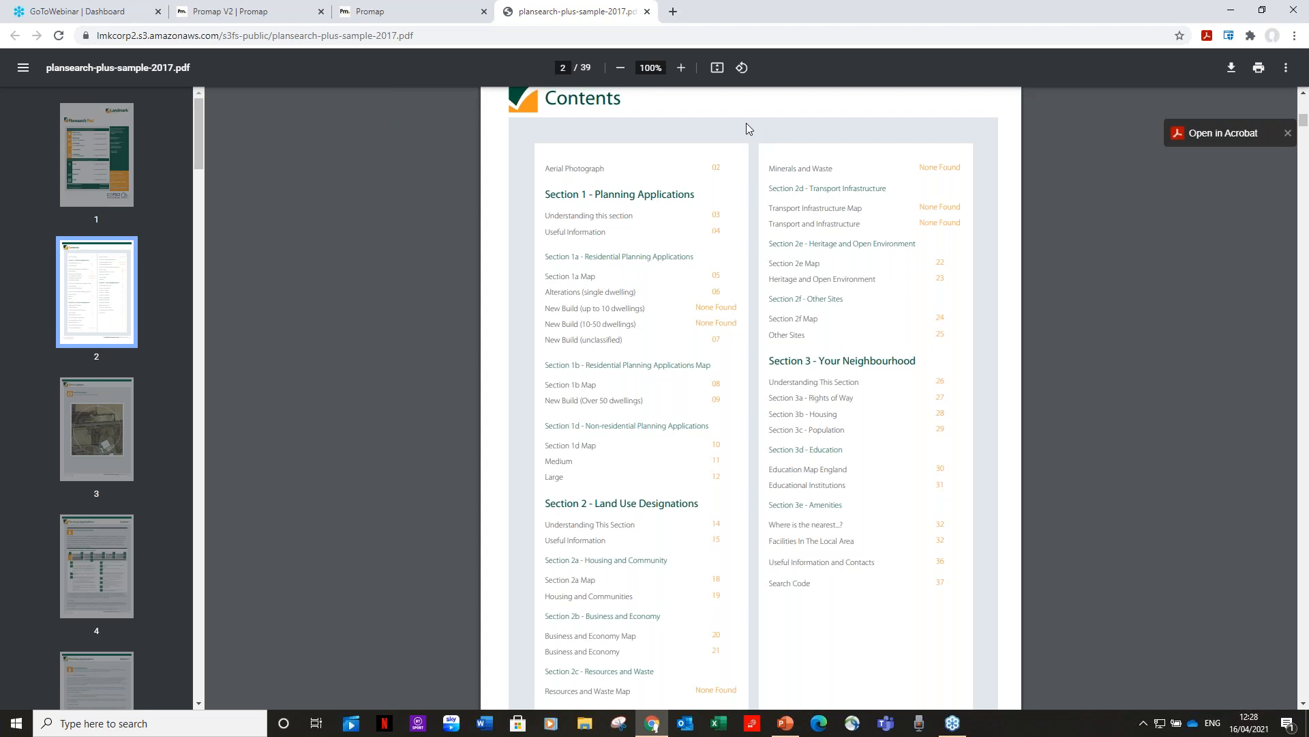
{"action": "left_click", "coordinate": [647, 11]}
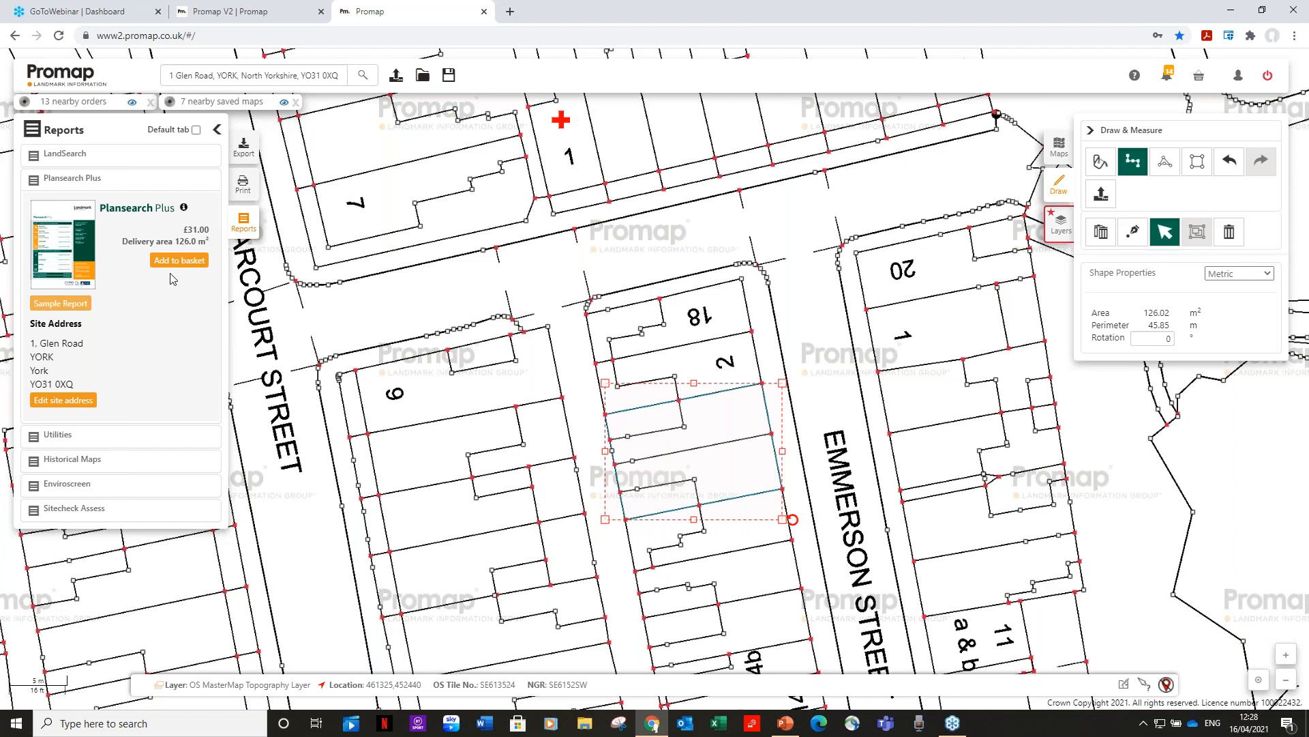
Expand the Utilities report, priced £375.00 at Standard Service 20 Days.
{"action": "left_click", "coordinate": [68, 437]}
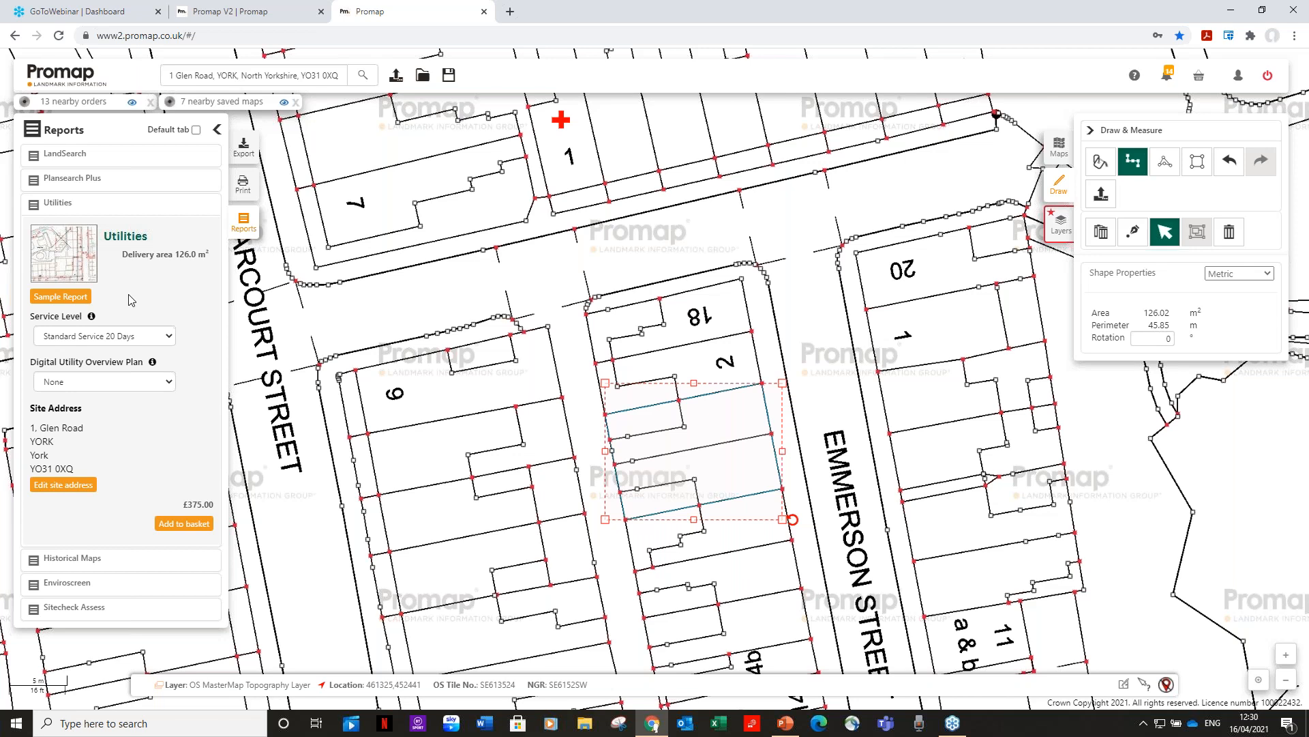
Search historical maps around the York site and preview the 1853 1:10,560 map.
{"action": "left_click", "coordinate": [103, 558]}
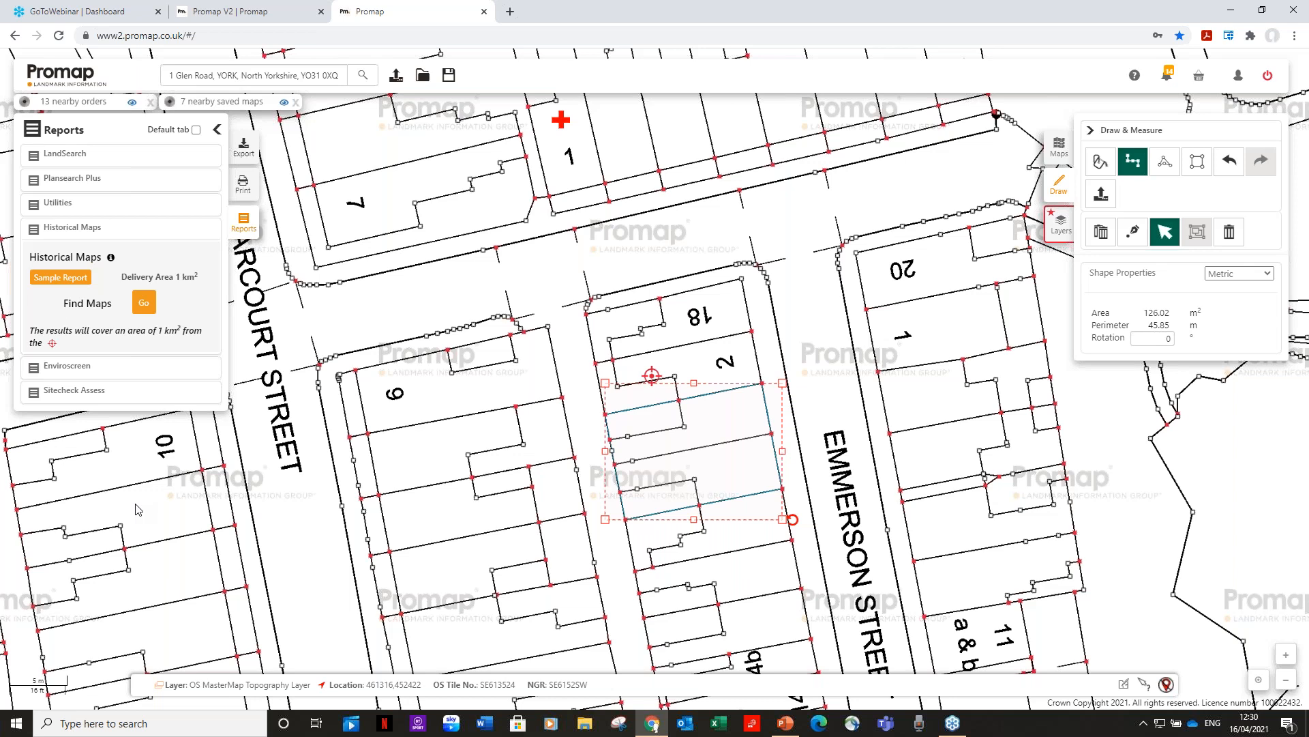
{"action": "left_click", "coordinate": [147, 307]}
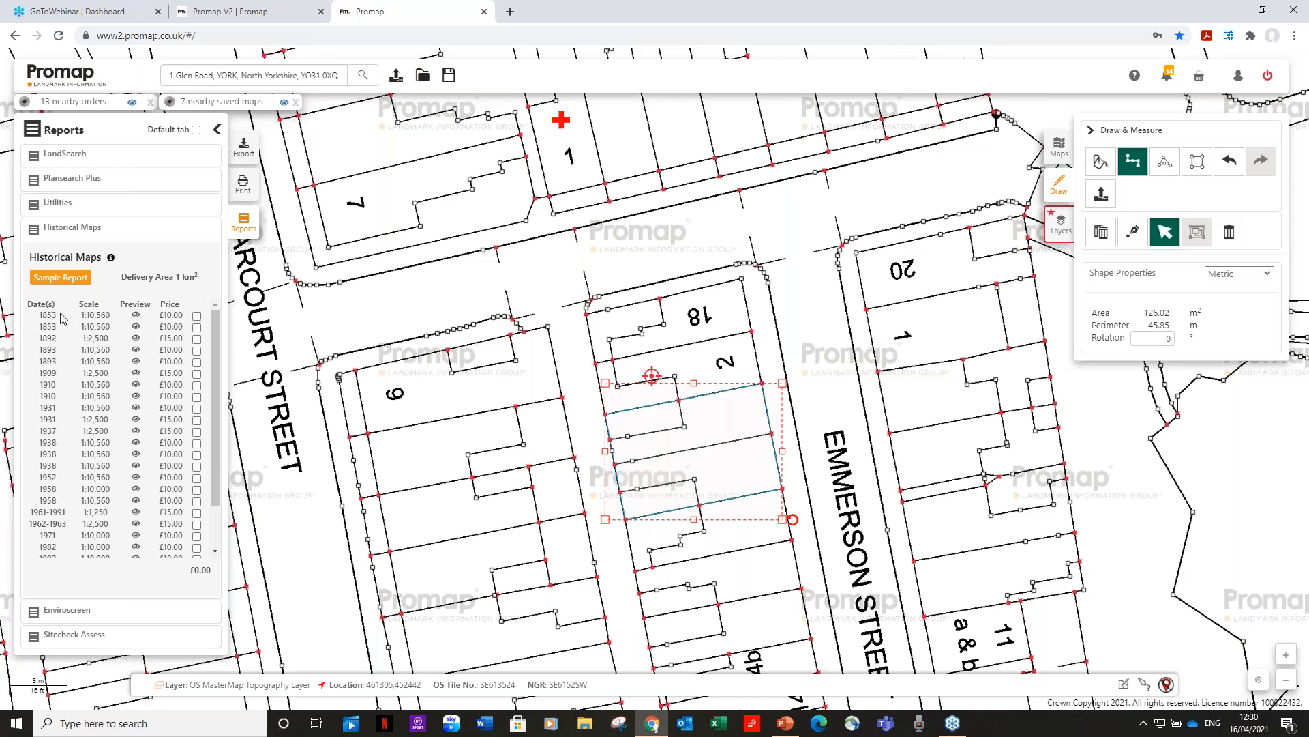
{"action": "left_click", "coordinate": [135, 315]}
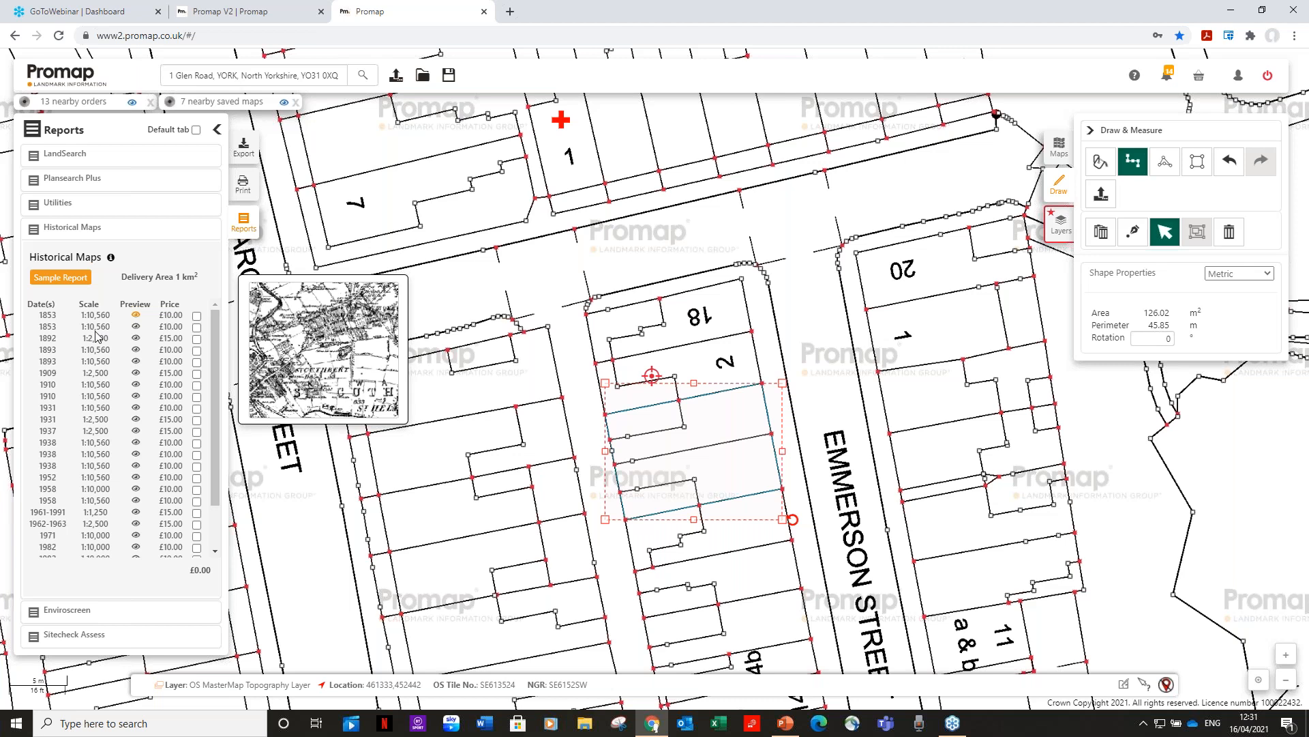
Add the 1853 map to the basket for £10.00, then view Enviroscreen's £52.00 report details.
{"action": "left_click", "coordinate": [196, 316]}
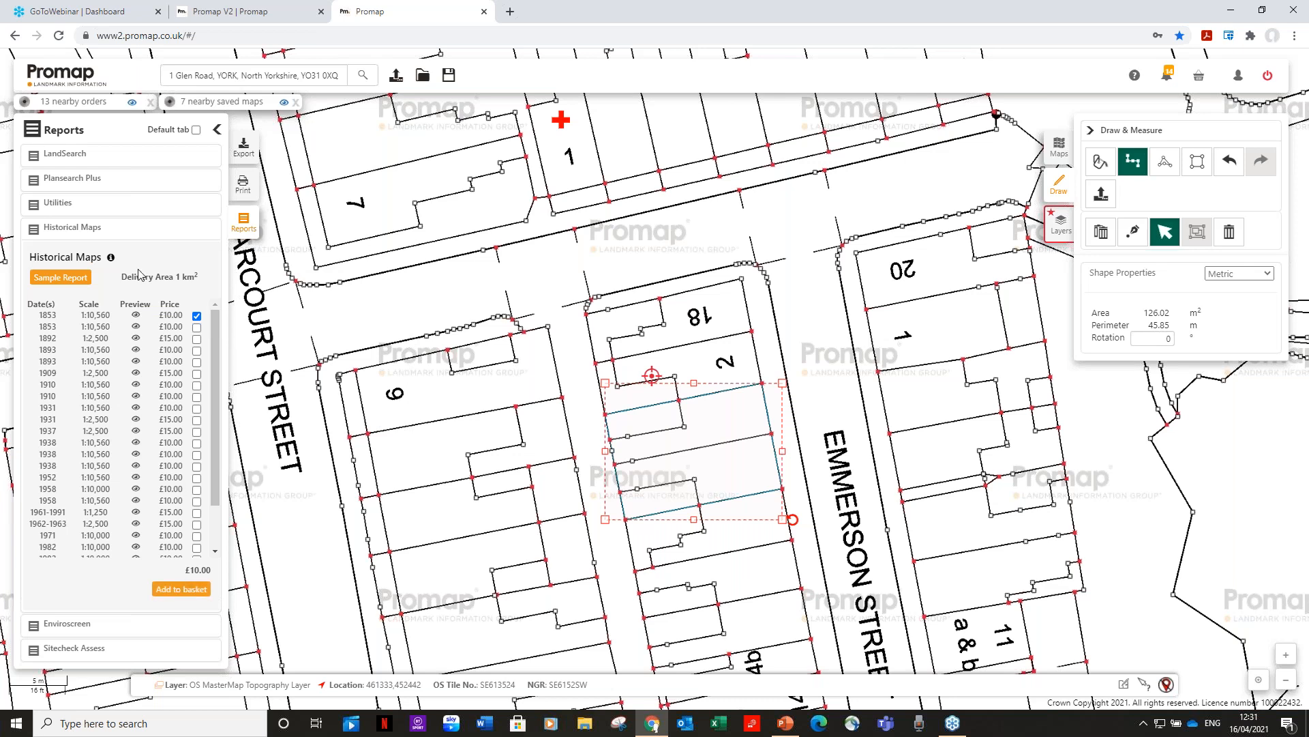
{"action": "left_click", "coordinate": [191, 592]}
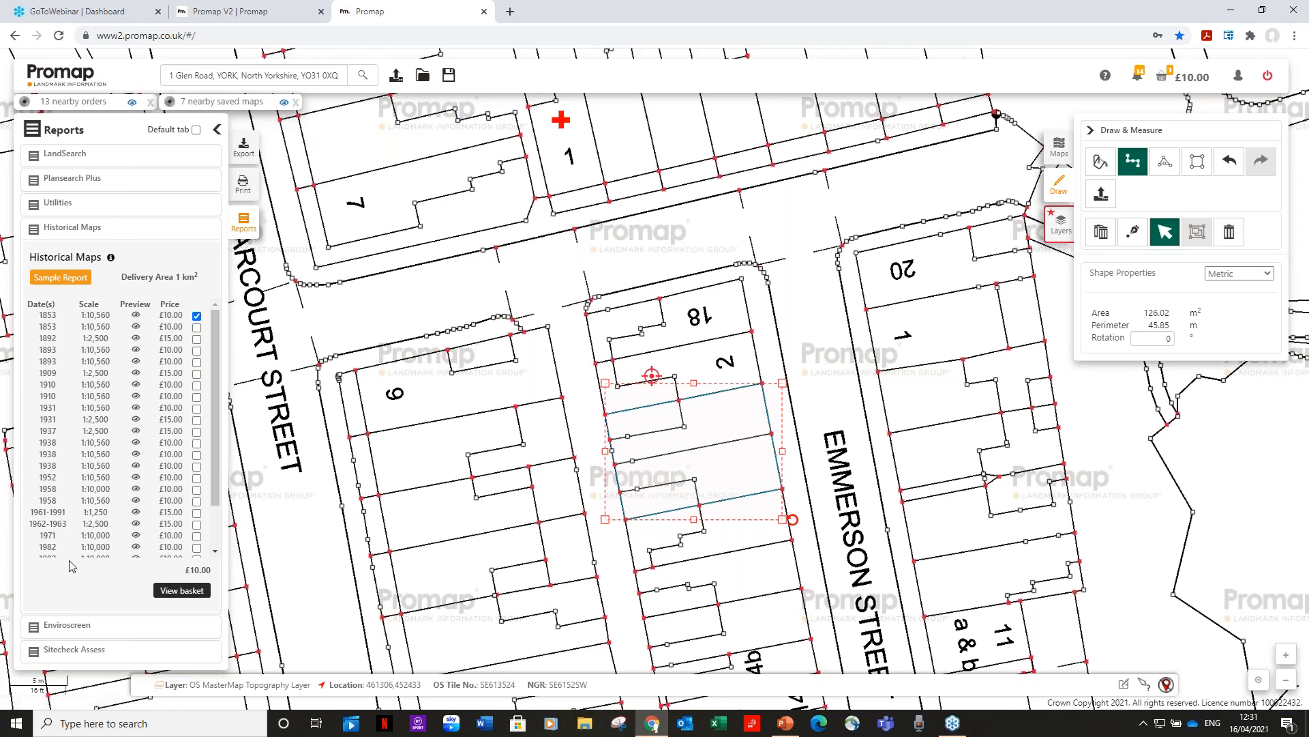
{"action": "left_click", "coordinate": [67, 624]}
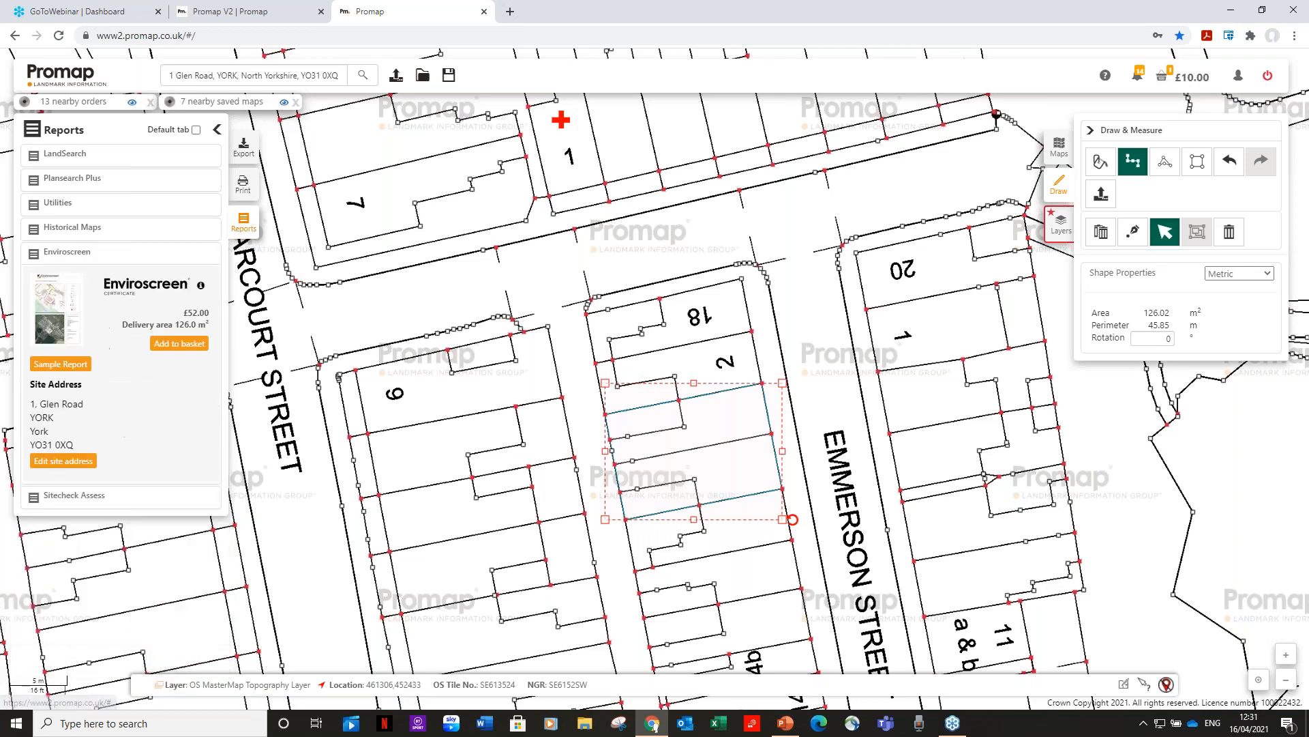
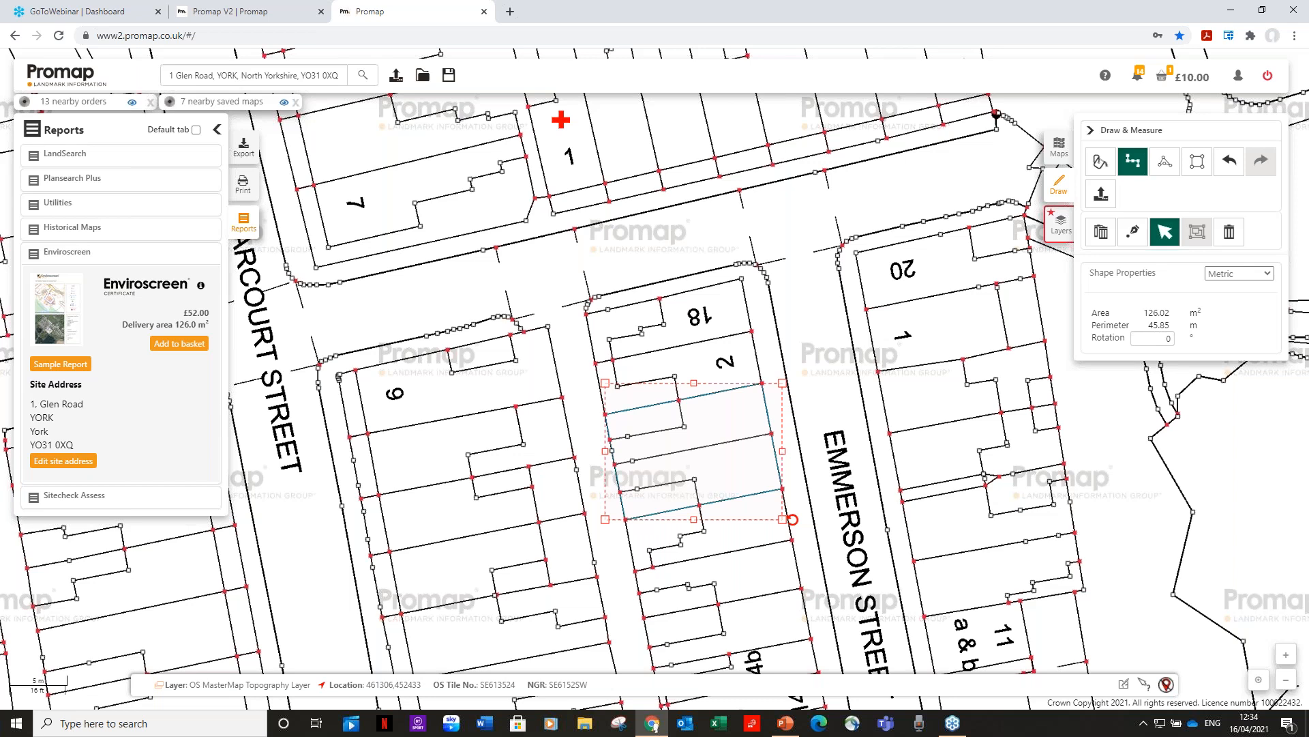
Expand the Sitecheck Assess report card to show its £177.50 price.
{"action": "left_click", "coordinate": [106, 496]}
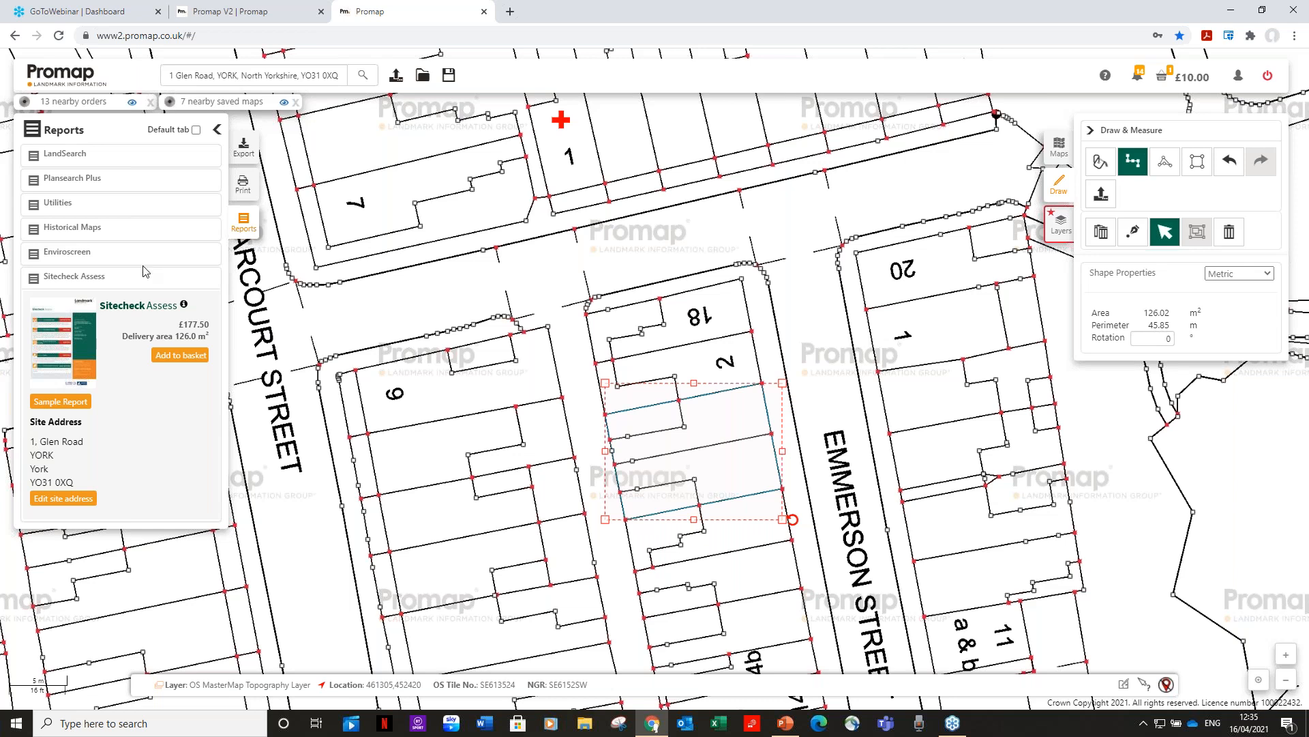
Add the Enviroscreen report to the basket and view the full basket totalling £74.40.
{"action": "left_click", "coordinate": [68, 260]}
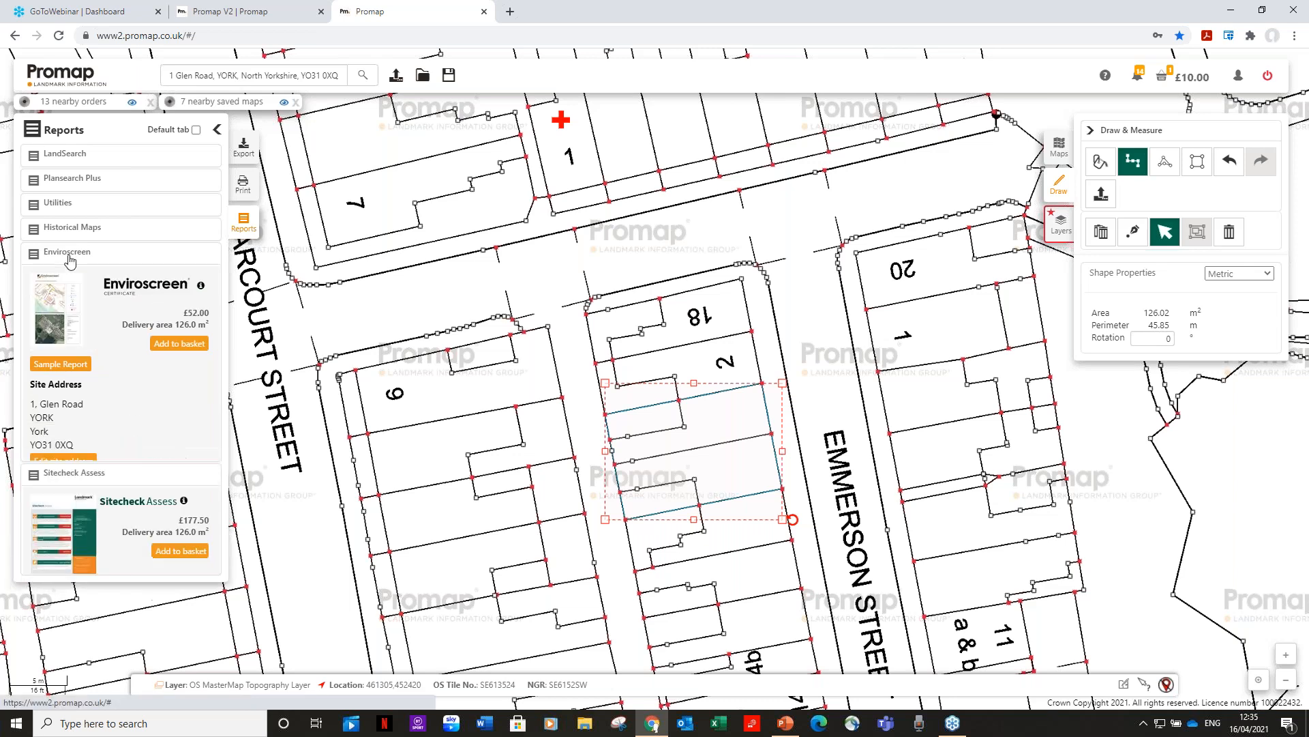
{"action": "left_click", "coordinate": [179, 343]}
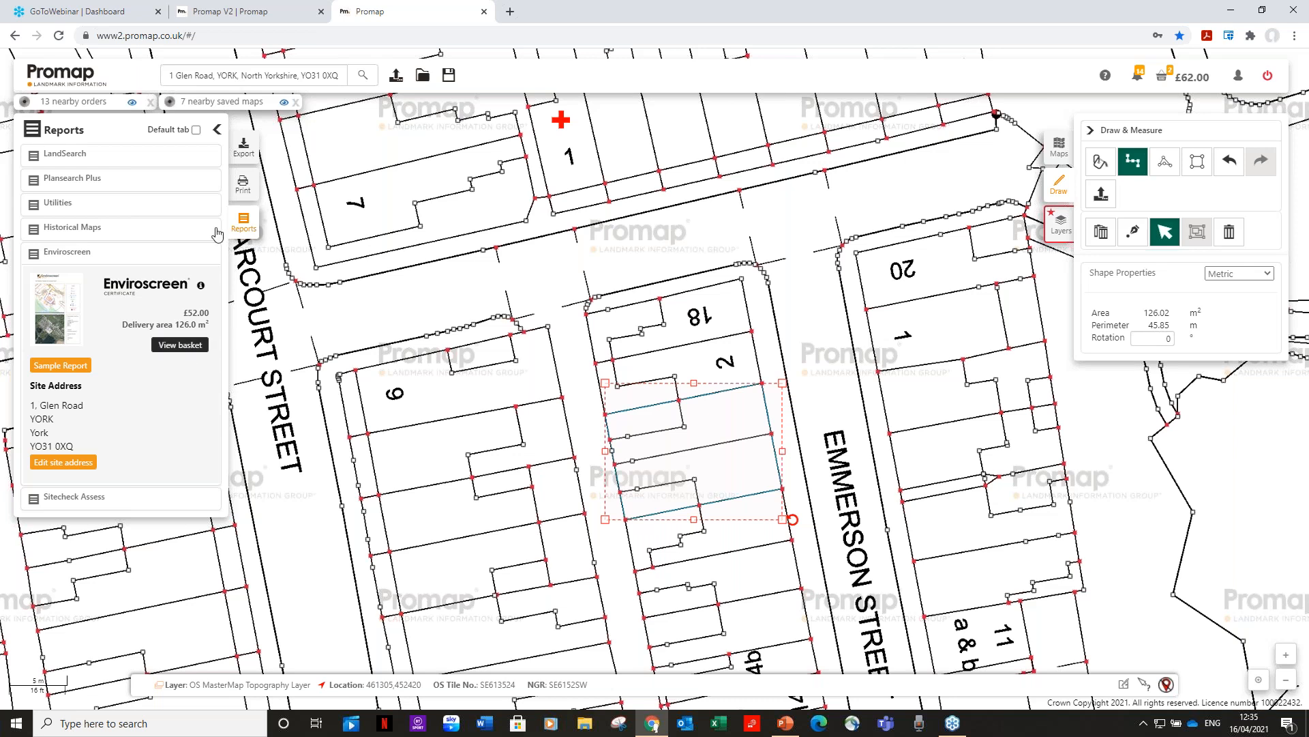
{"action": "left_click", "coordinate": [1163, 79]}
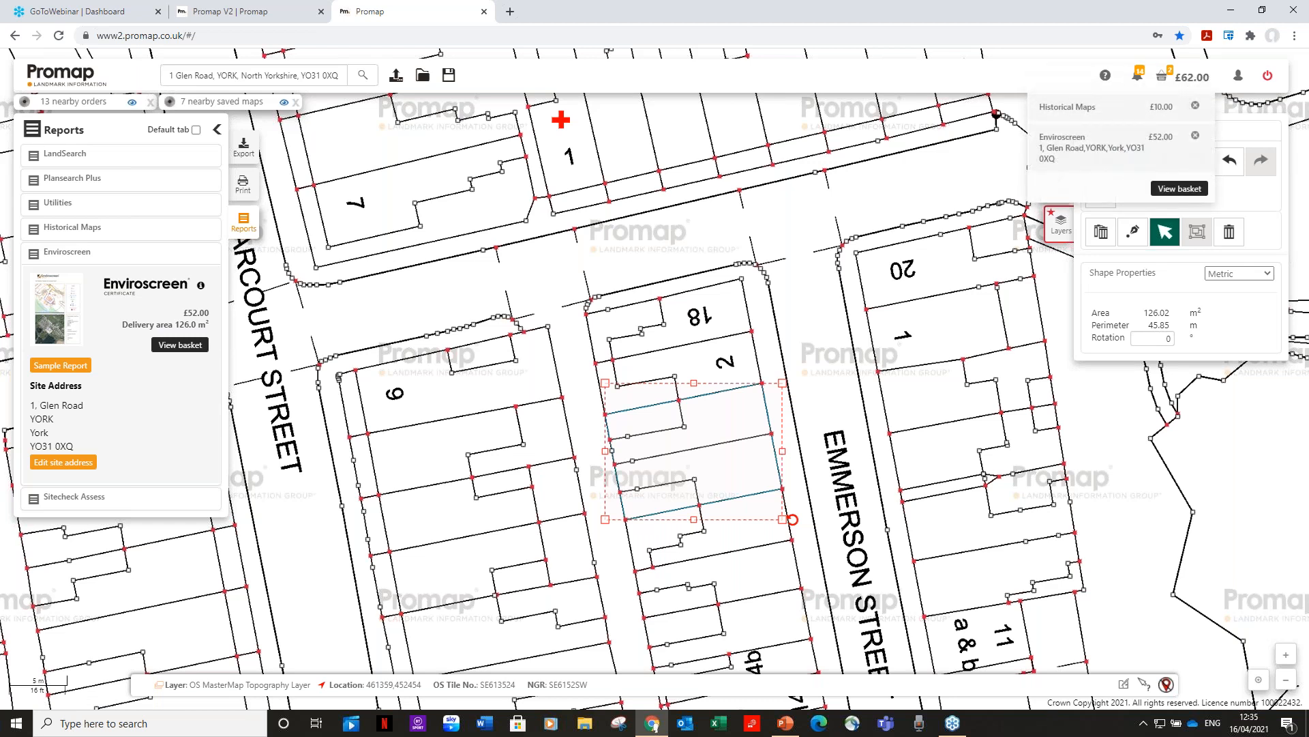
{"action": "left_click", "coordinate": [1180, 188]}
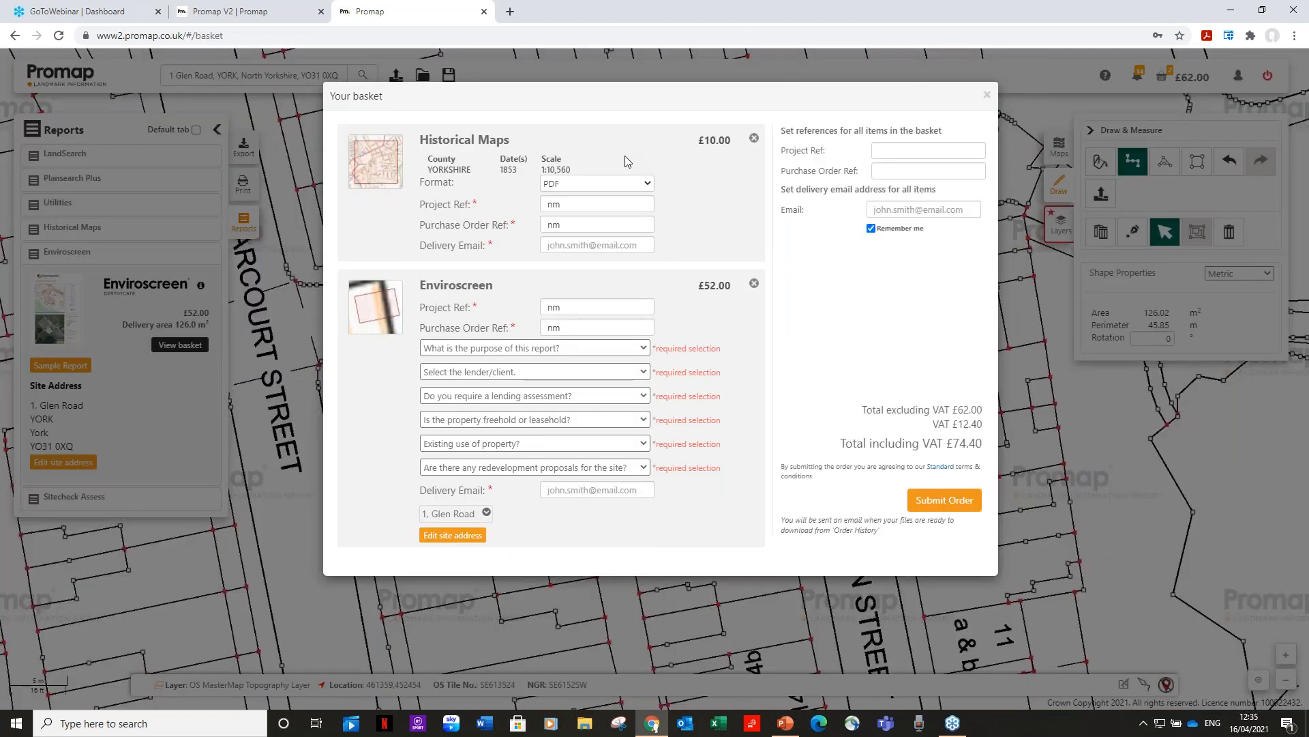
Keep PDF as the historical map format and enter the delivery email address for all items.
{"action": "left_click", "coordinate": [650, 186]}
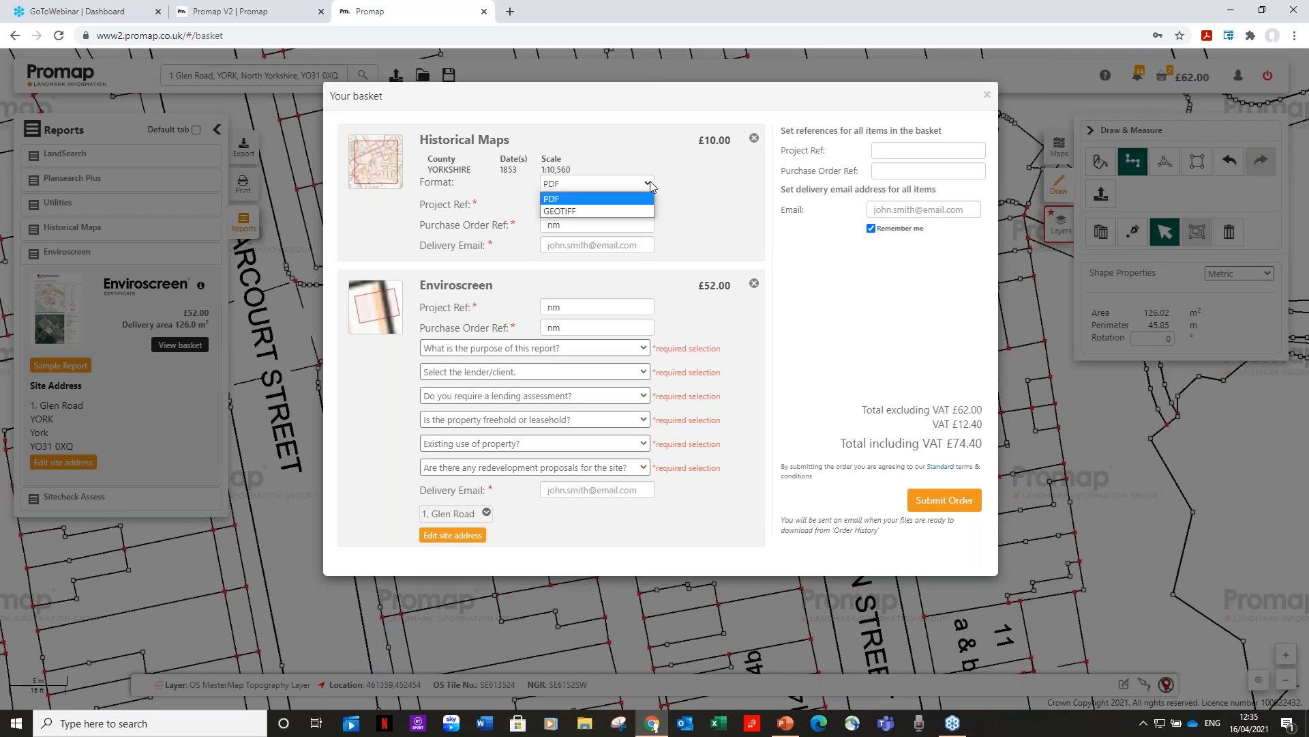
{"action": "left_click", "coordinate": [592, 200]}
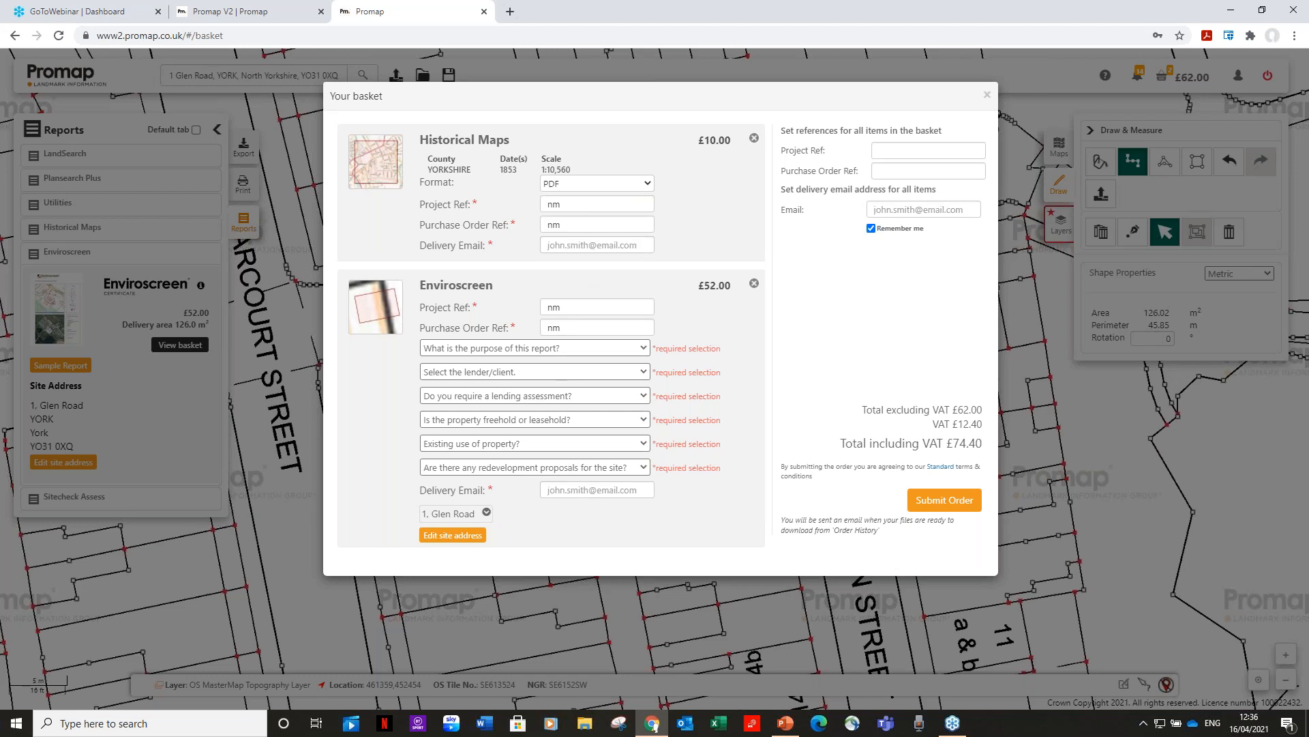
{"action": "left_click", "coordinate": [898, 211]}
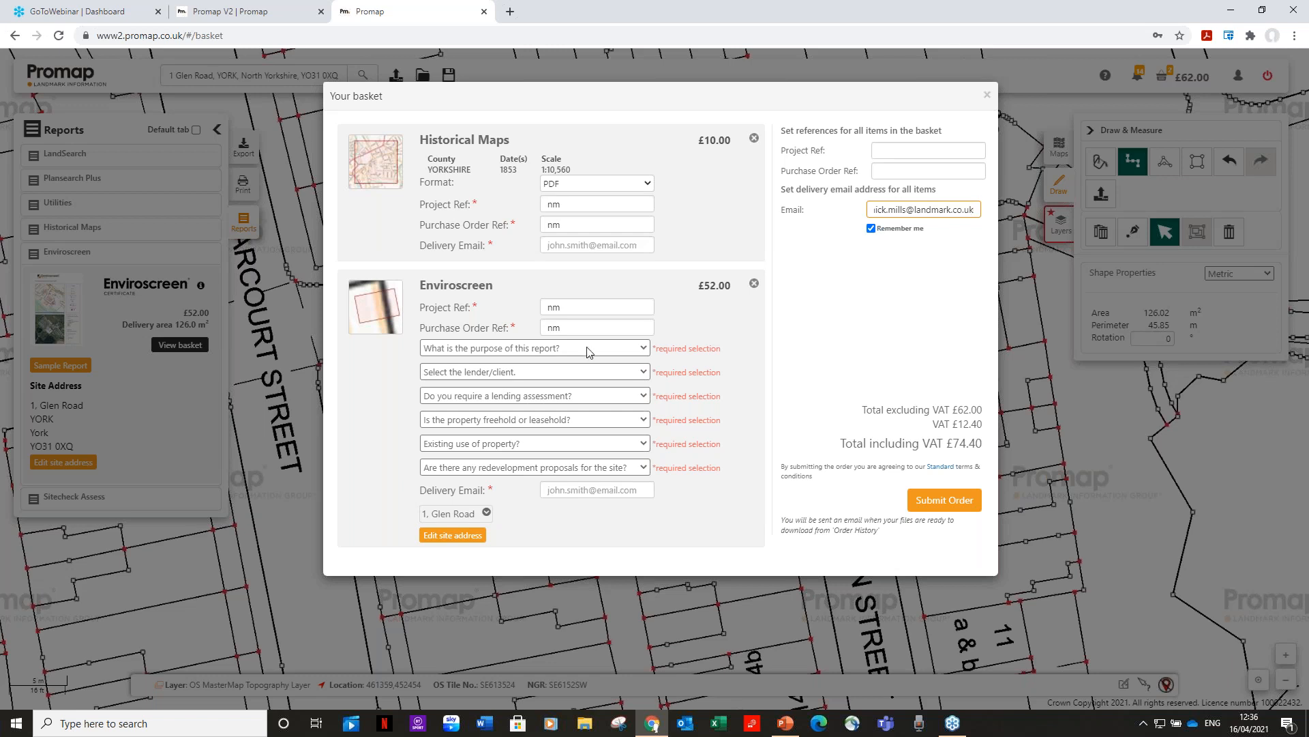
Set the Enviroscreen purpose to Providing a valuation, lender Royal Bank of Scotland, lending assessment Yes.
{"action": "left_click", "coordinate": [644, 349]}
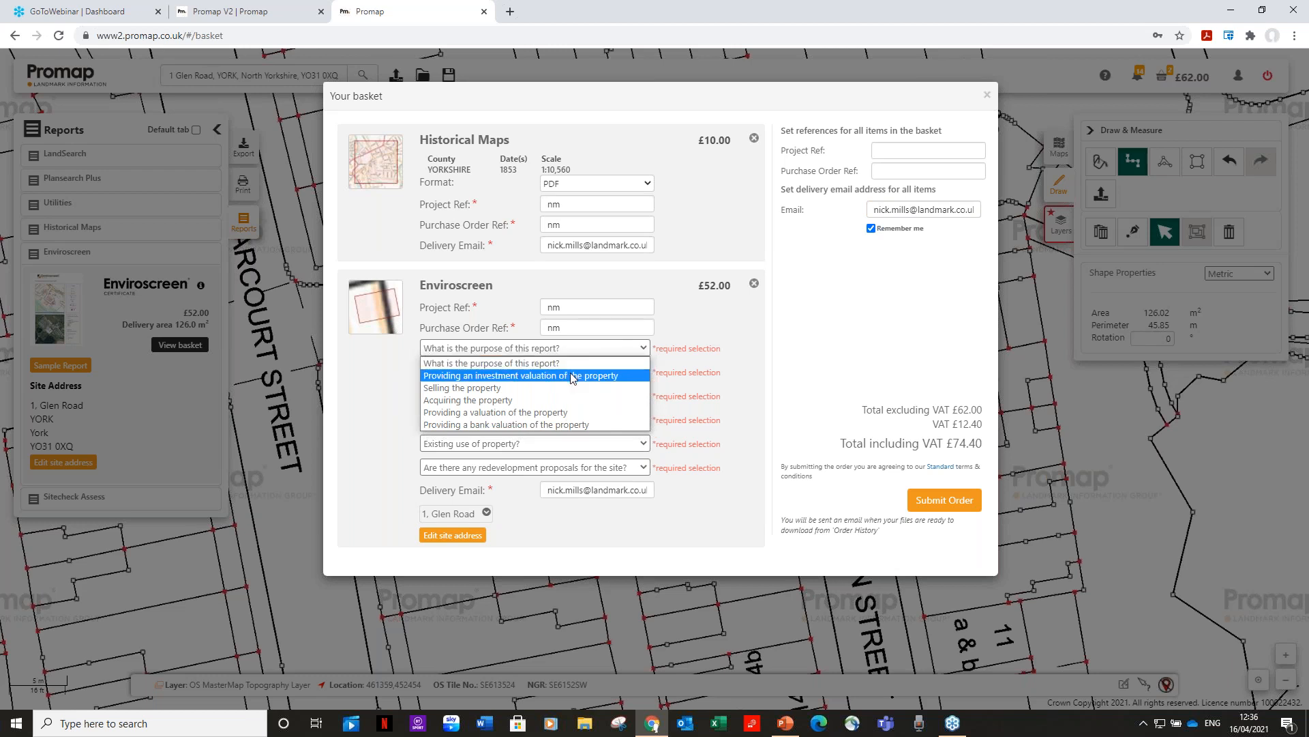
{"action": "left_click", "coordinate": [578, 418]}
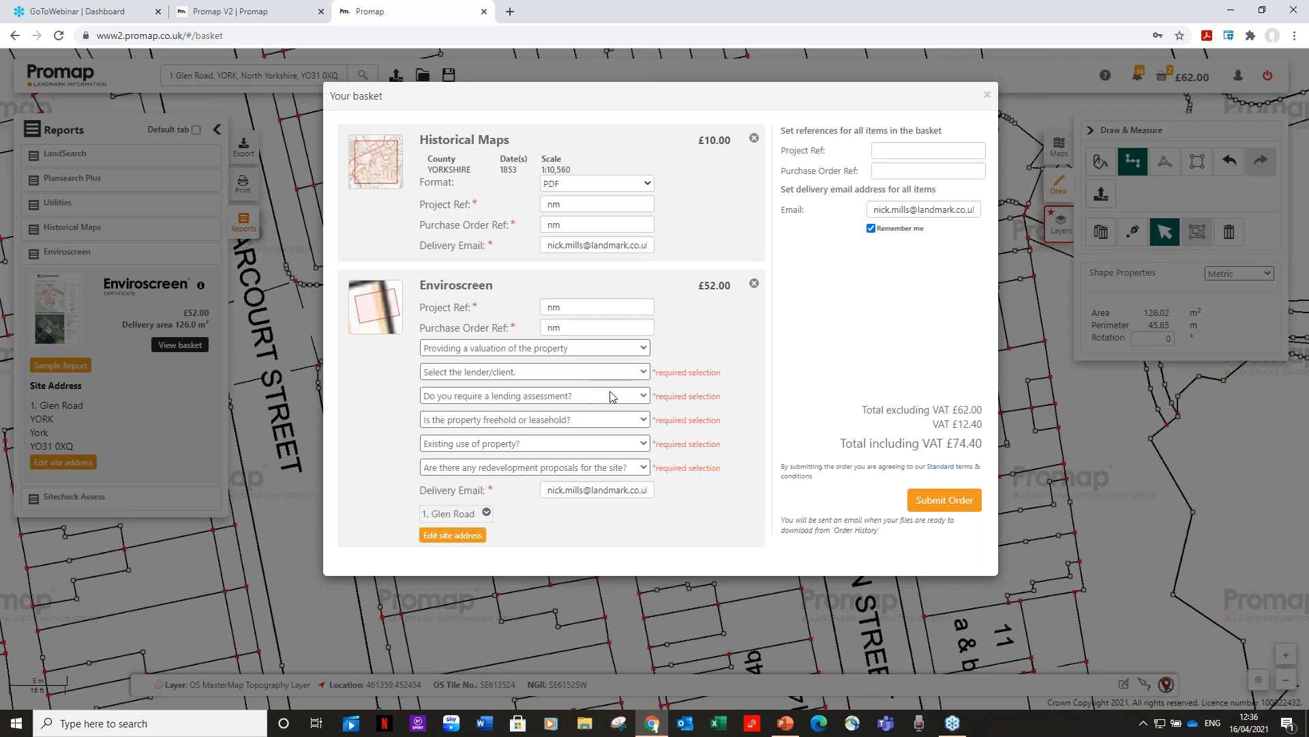
{"action": "left_click", "coordinate": [641, 378]}
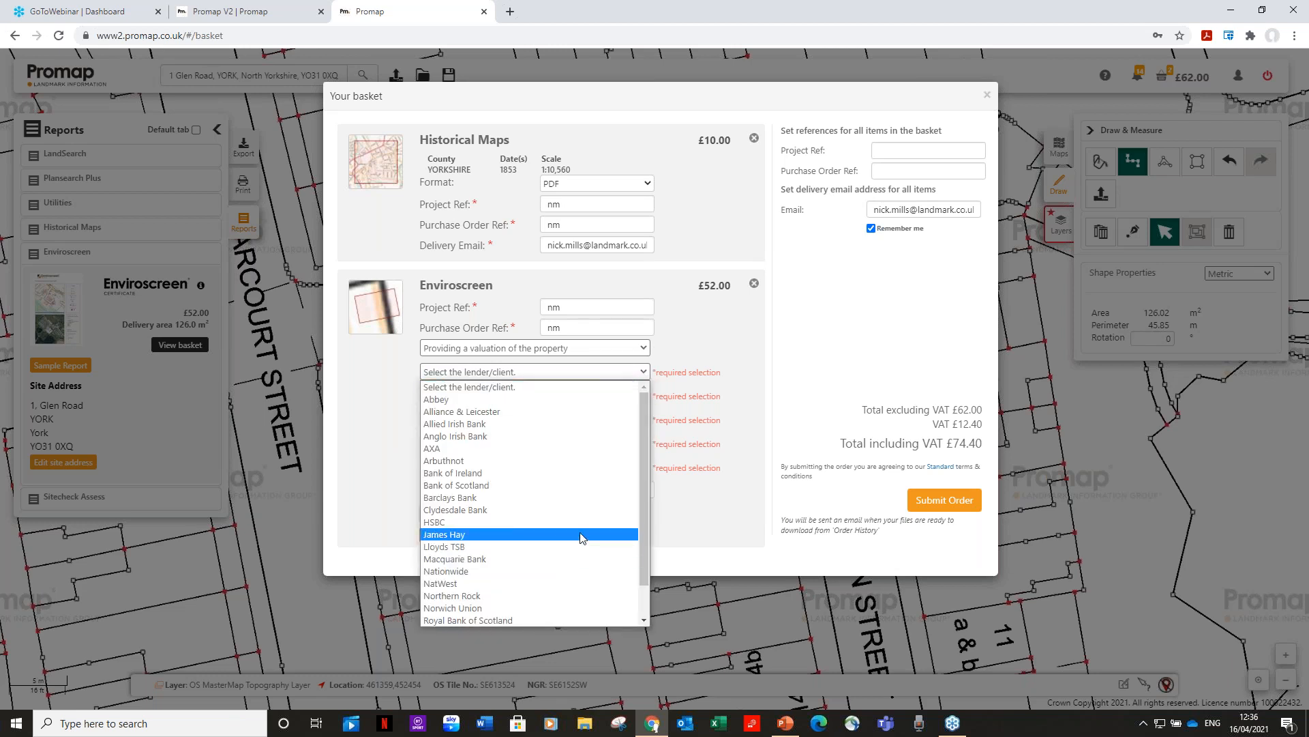
{"action": "scroll", "coordinate": [644, 518], "scroll_direction": "down", "scroll_amount": 1}
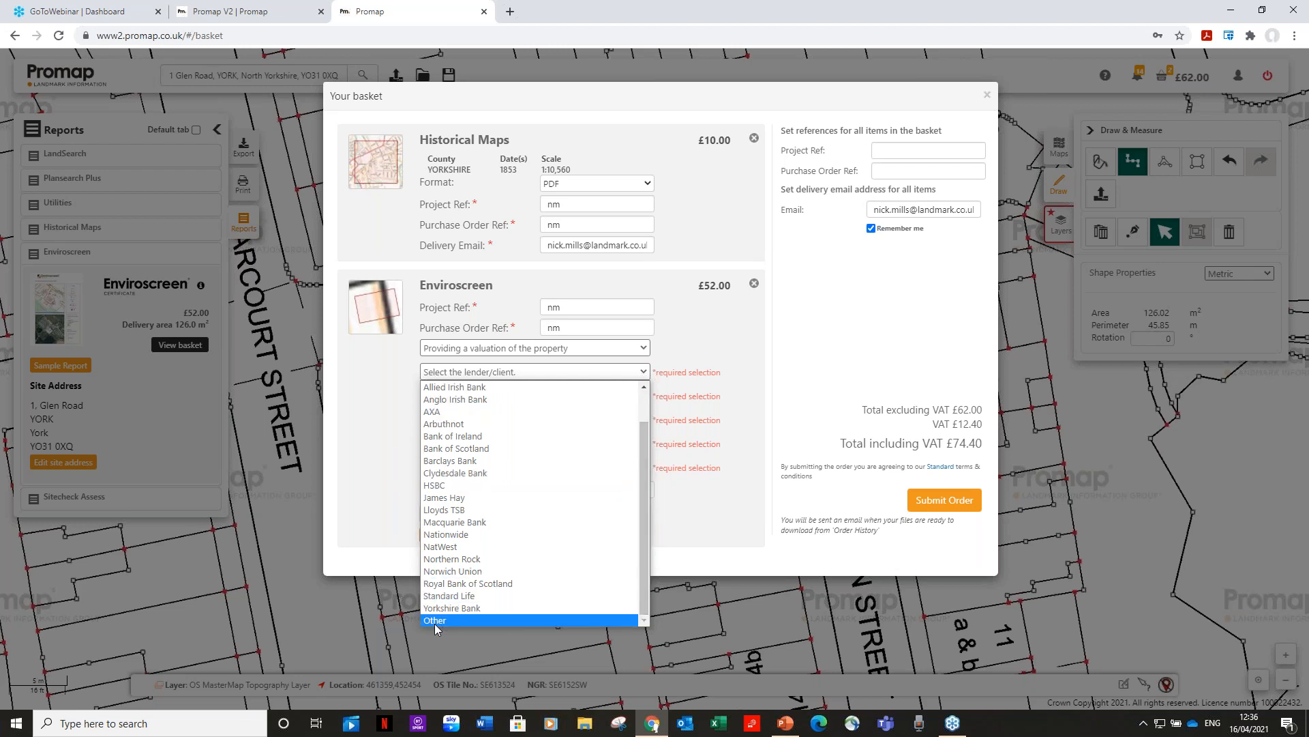
{"action": "left_click", "coordinate": [464, 585]}
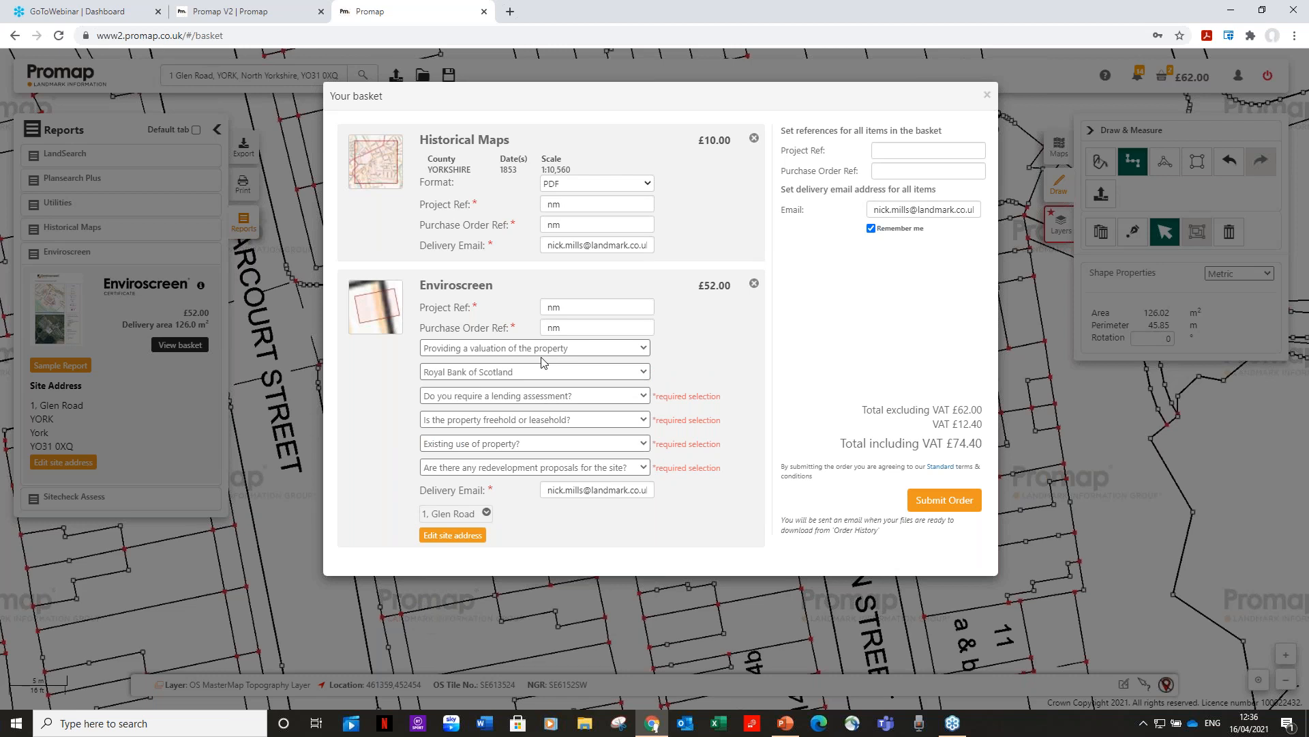
{"action": "left_click", "coordinate": [644, 396]}
{"action": "left_click", "coordinate": [544, 421]}
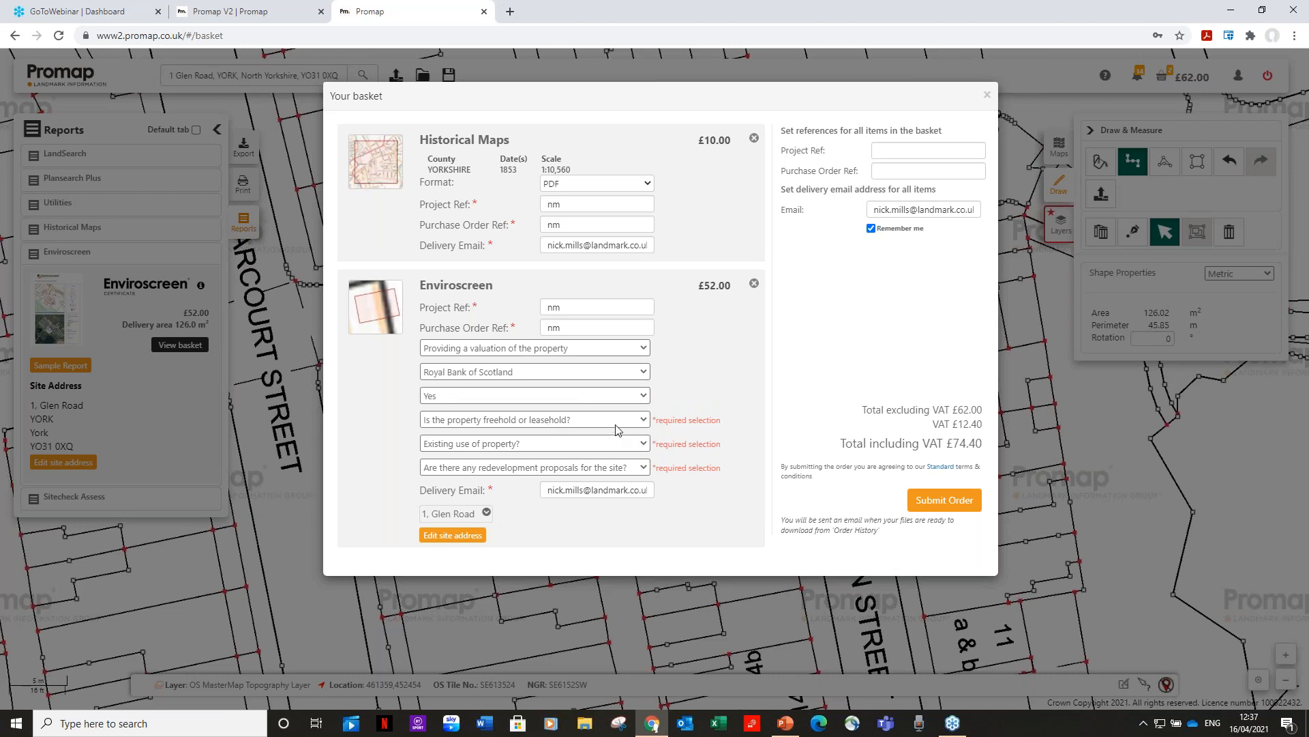
Mark the property Freehold with Residential existing use and No redevelopment proposals.
{"action": "left_click", "coordinate": [645, 421]}
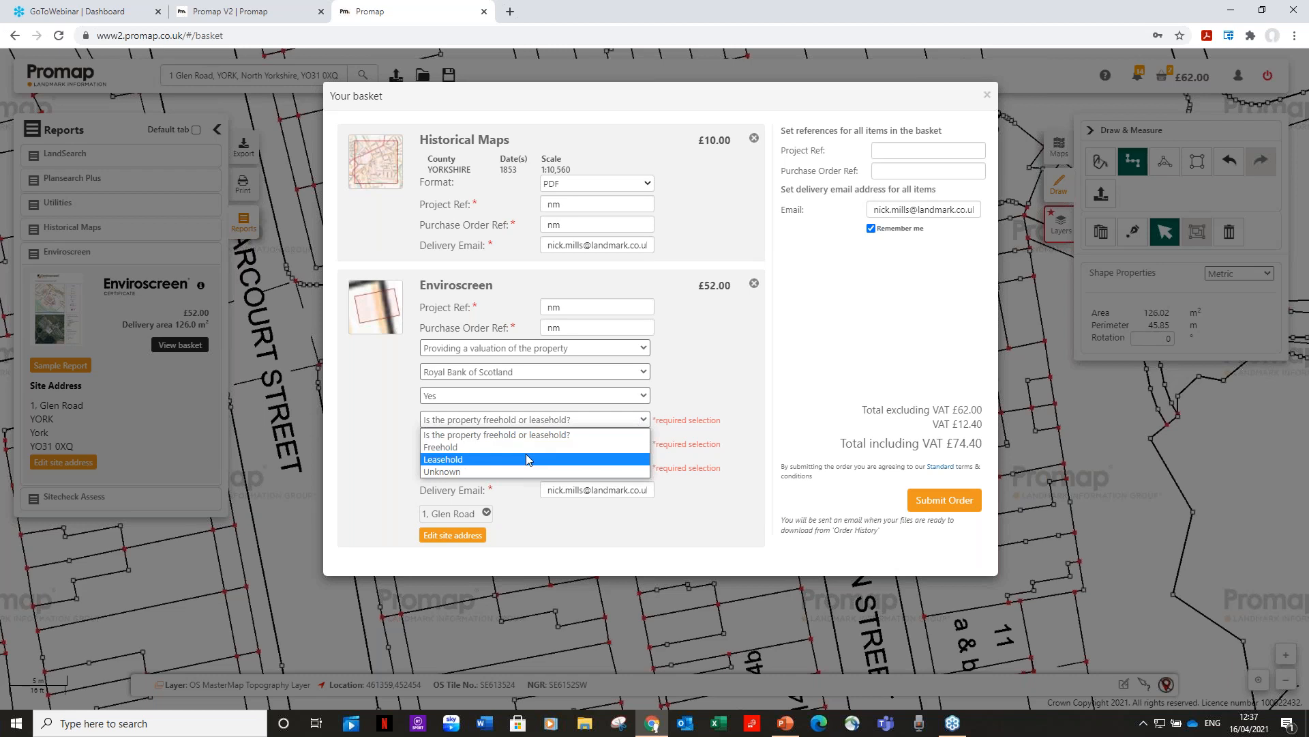
{"action": "left_click", "coordinate": [530, 448]}
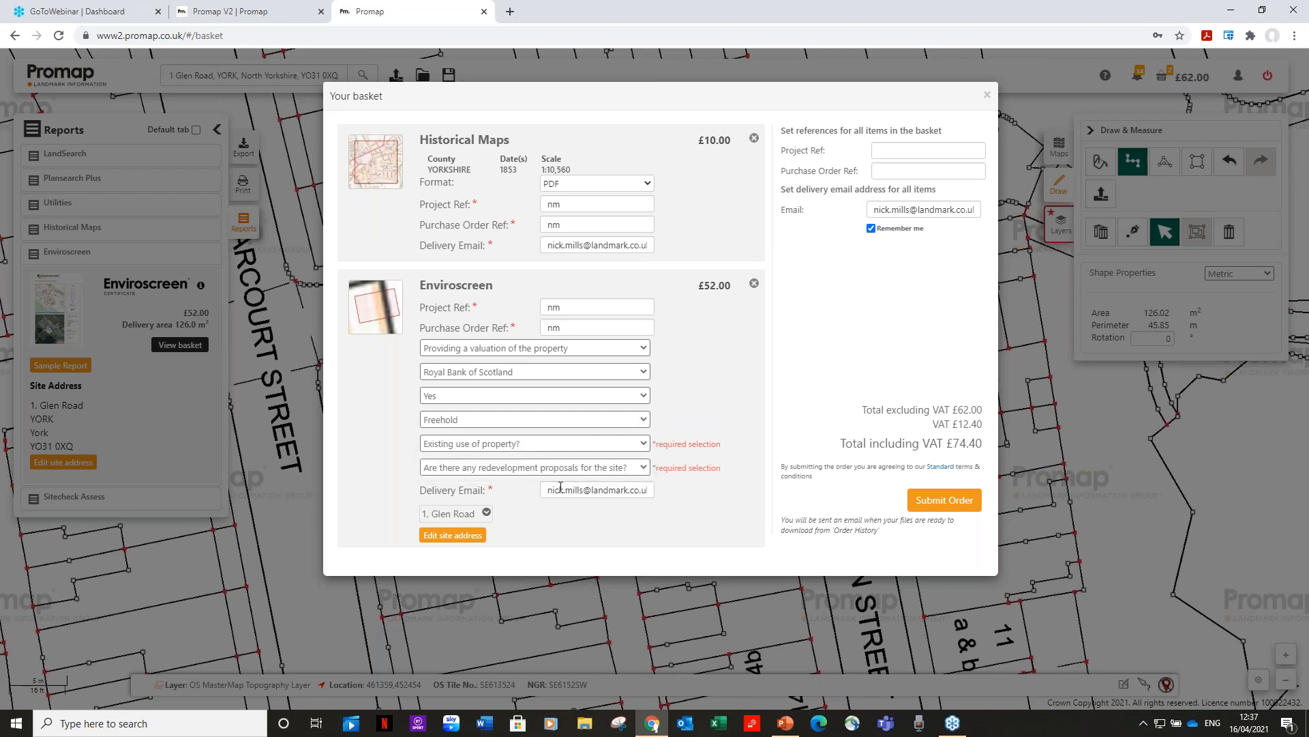
{"action": "left_click", "coordinate": [643, 445]}
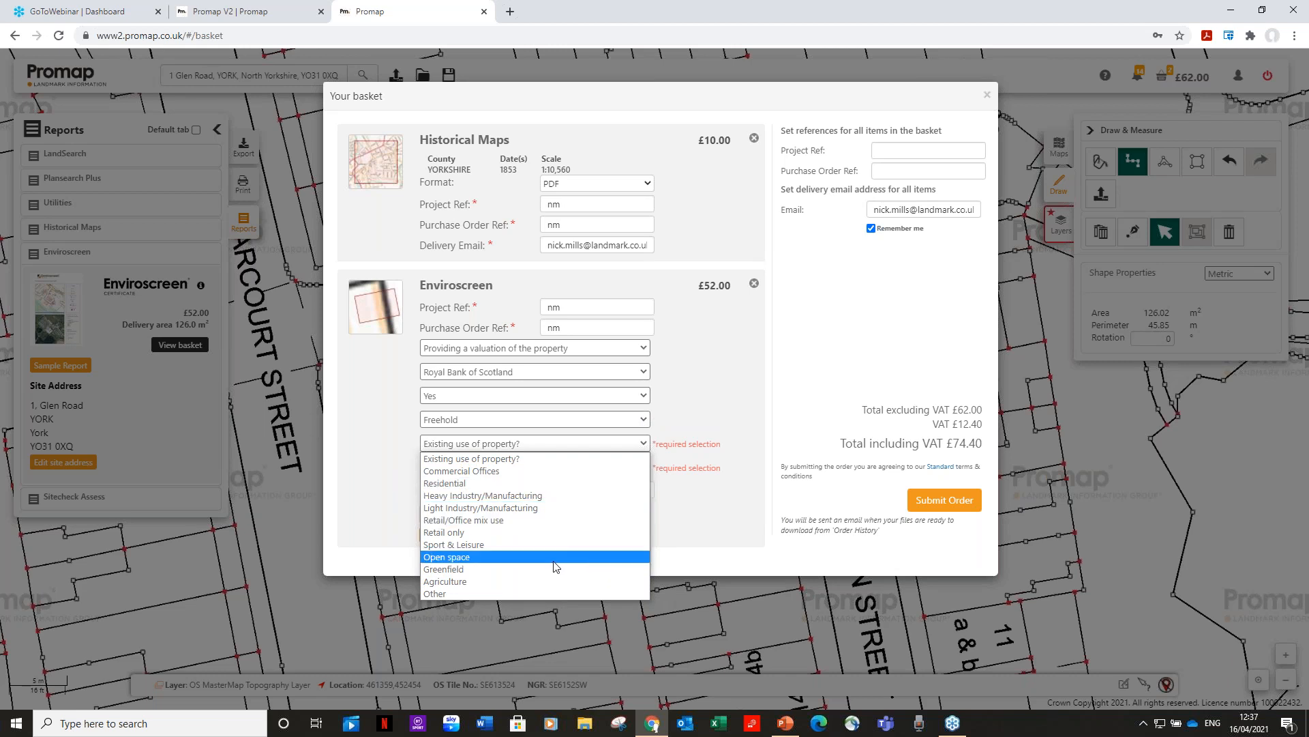
{"action": "left_click", "coordinate": [530, 482]}
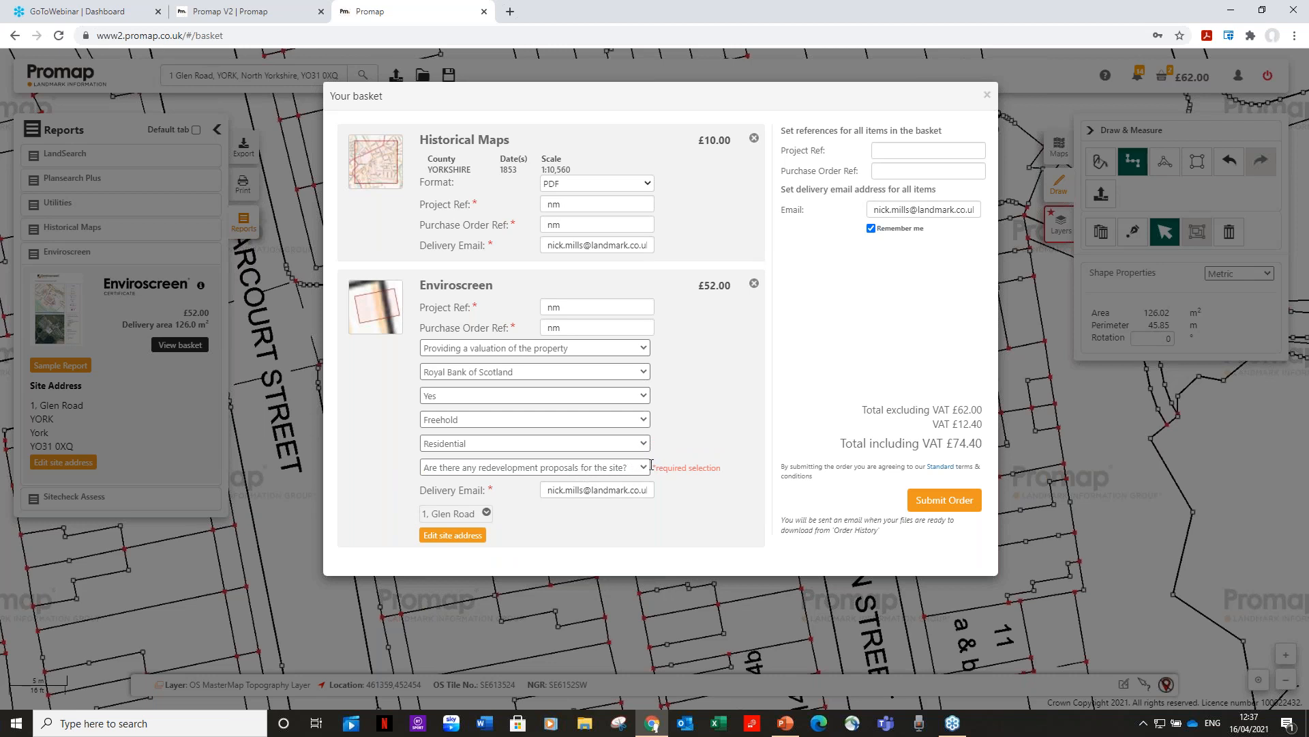
{"action": "left_click", "coordinate": [600, 470]}
{"action": "left_click", "coordinate": [522, 505]}
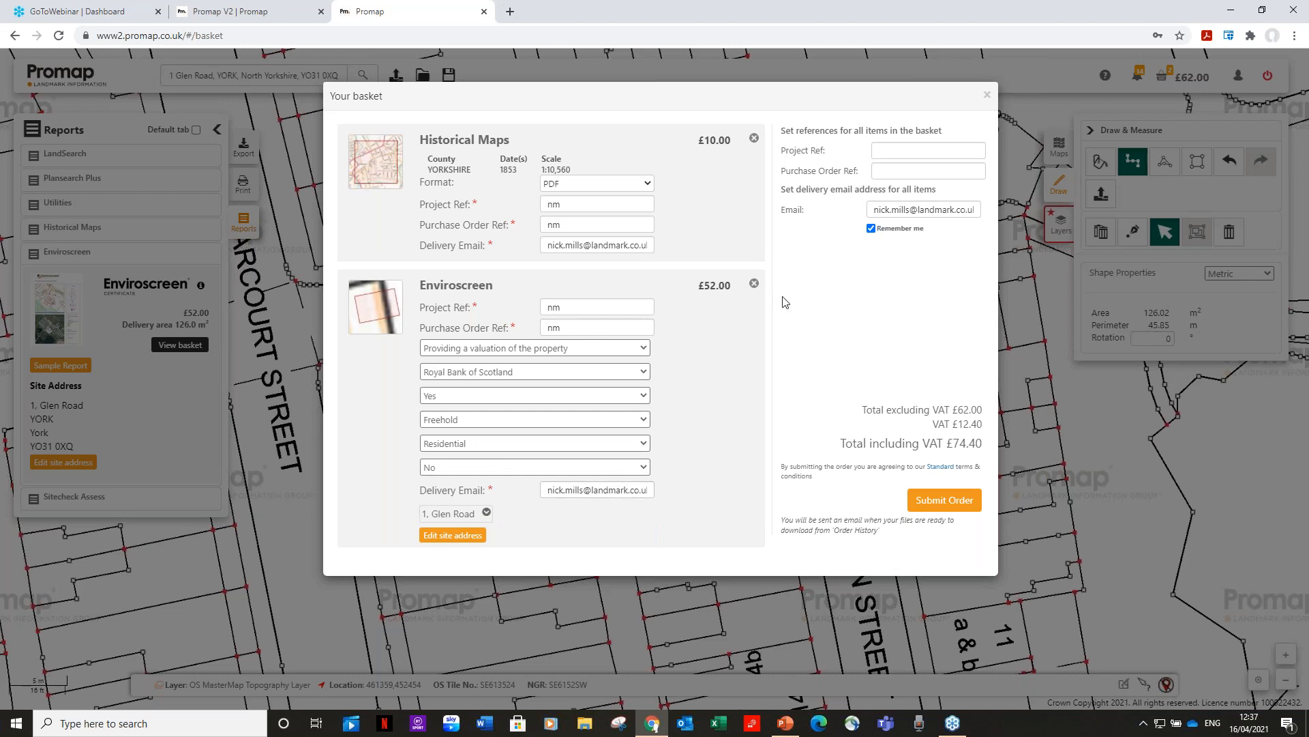
{"action": "left_click", "coordinate": [939, 502]}
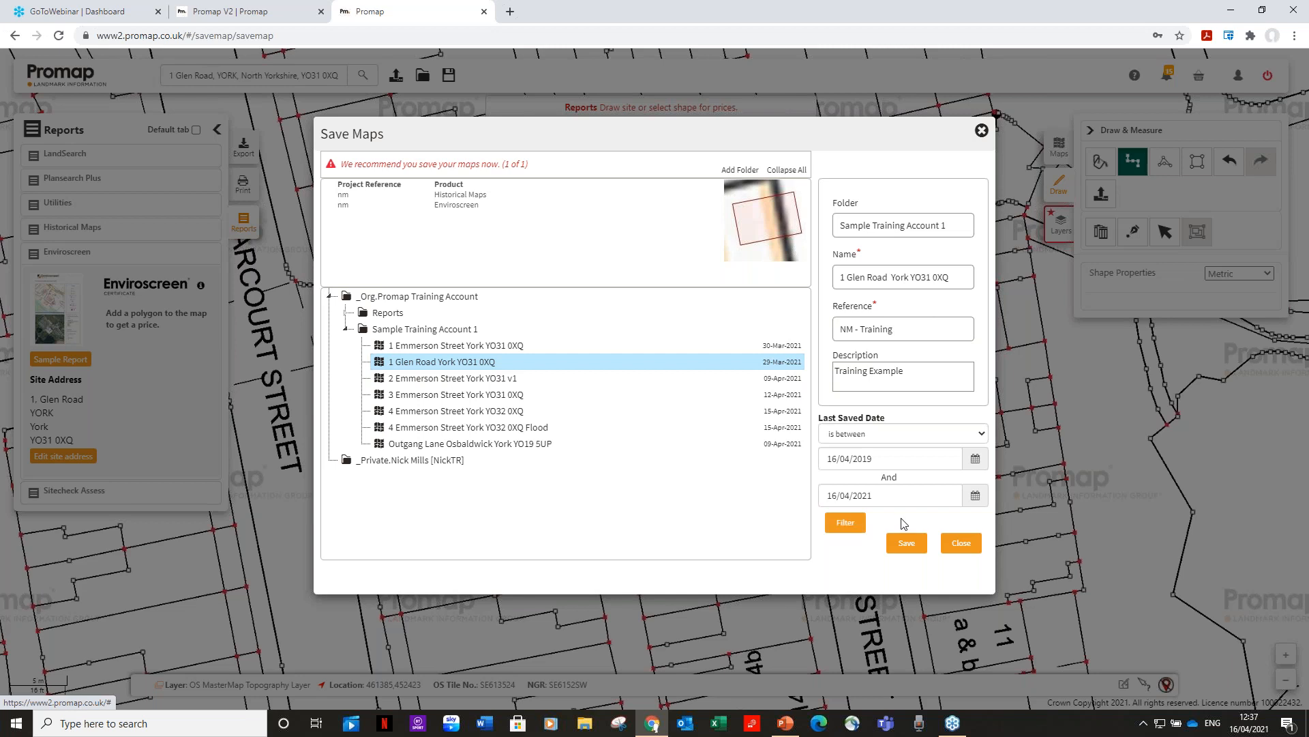
{"action": "left_click", "coordinate": [907, 545]}
{"action": "left_click", "coordinate": [823, 293]}
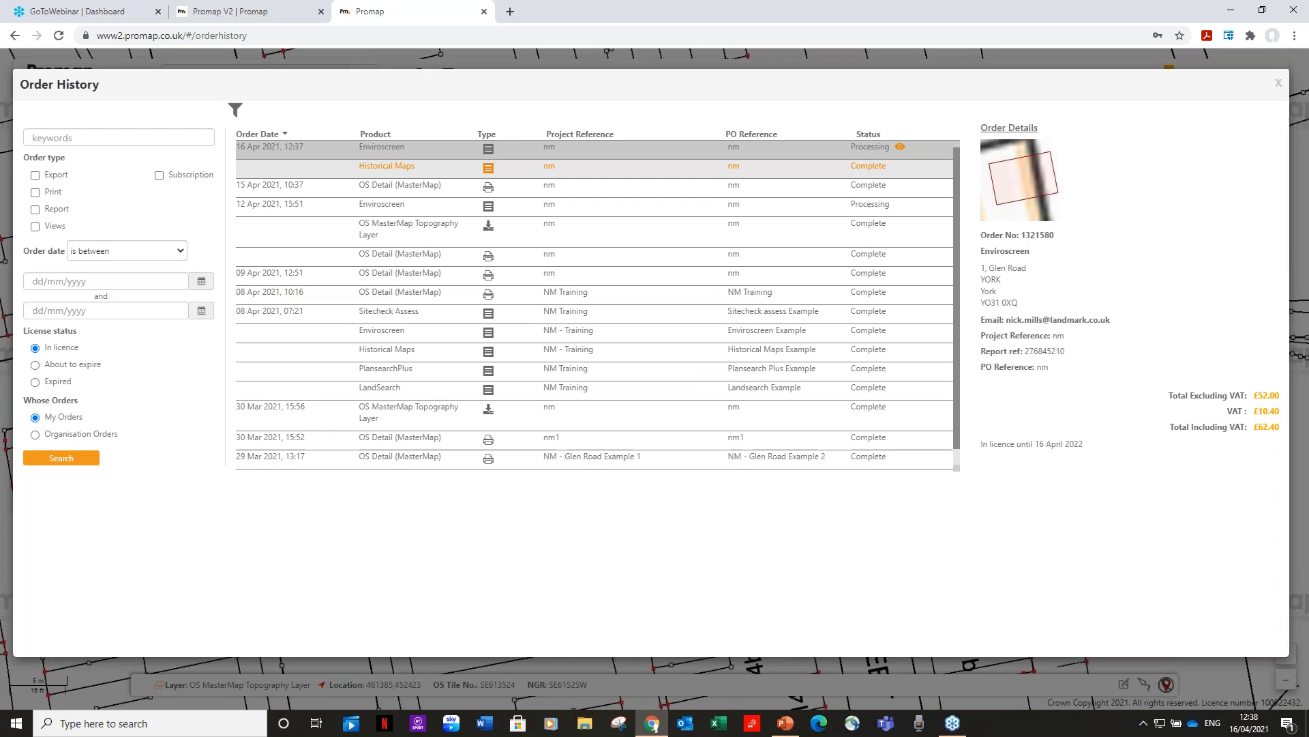
Inspect the Historical Maps and Enviroscreen orders, then return to the PowerPoint Questions slide.
{"action": "left_click", "coordinate": [592, 176]}
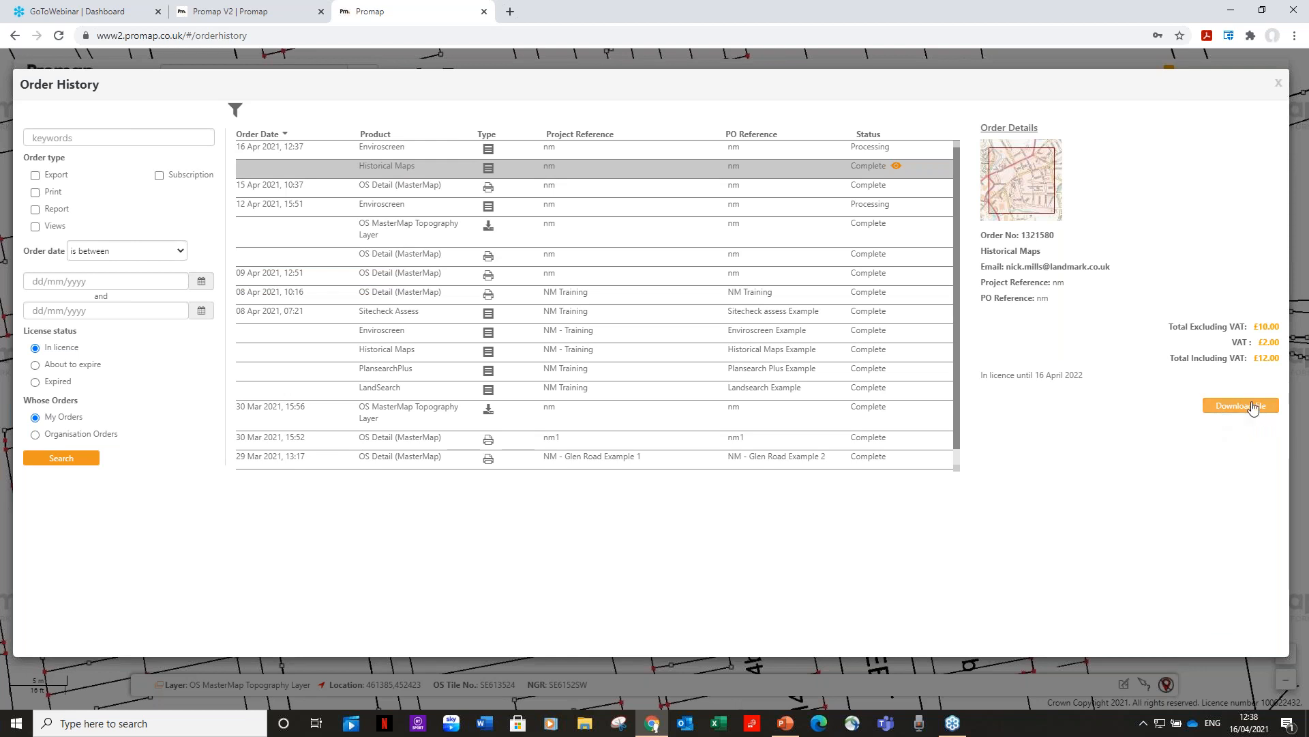
{"action": "left_click", "coordinate": [854, 154]}
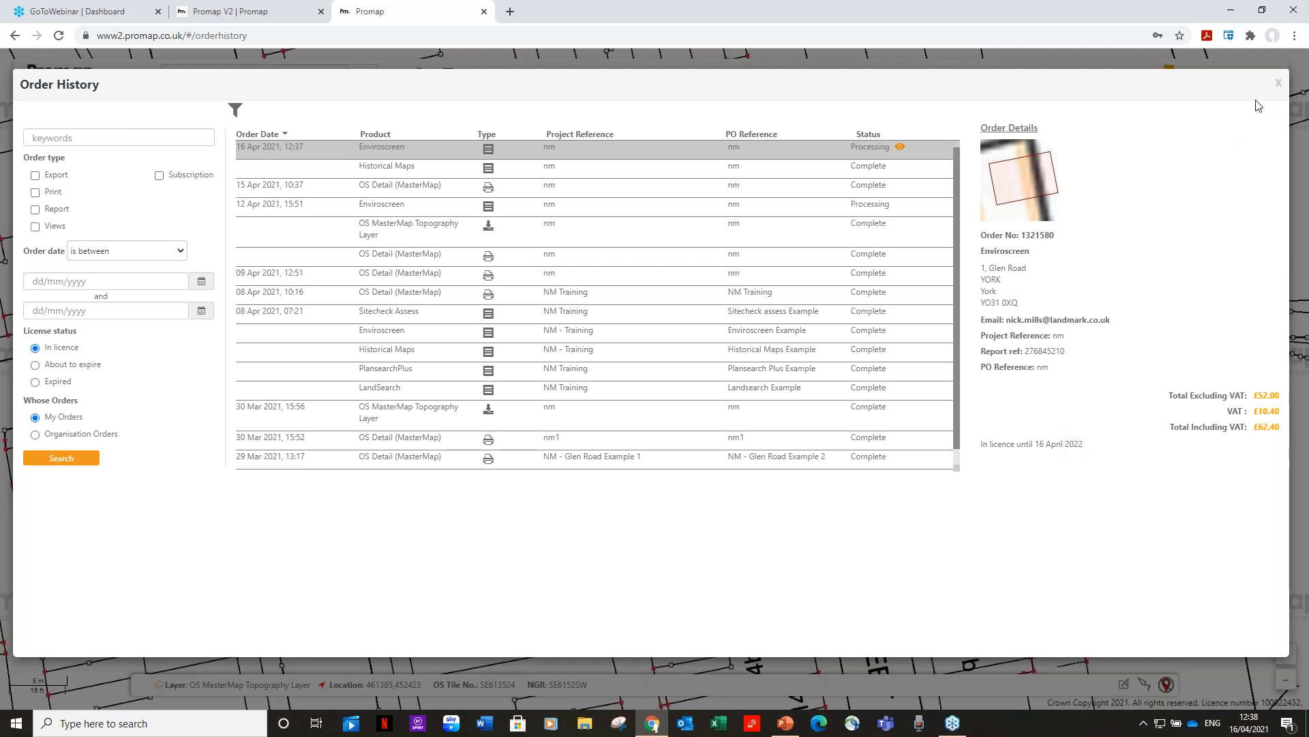
{"action": "left_click", "coordinate": [1277, 85]}
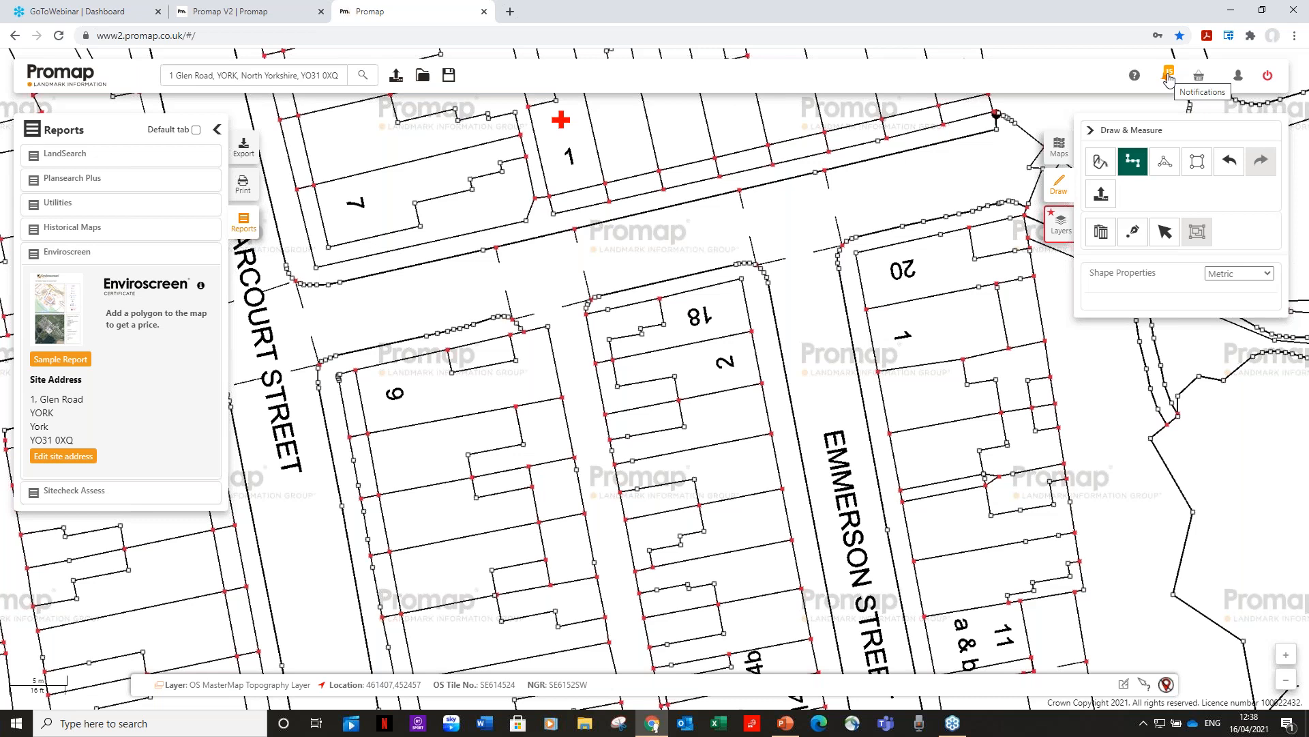
{"action": "left_click", "coordinate": [786, 724]}
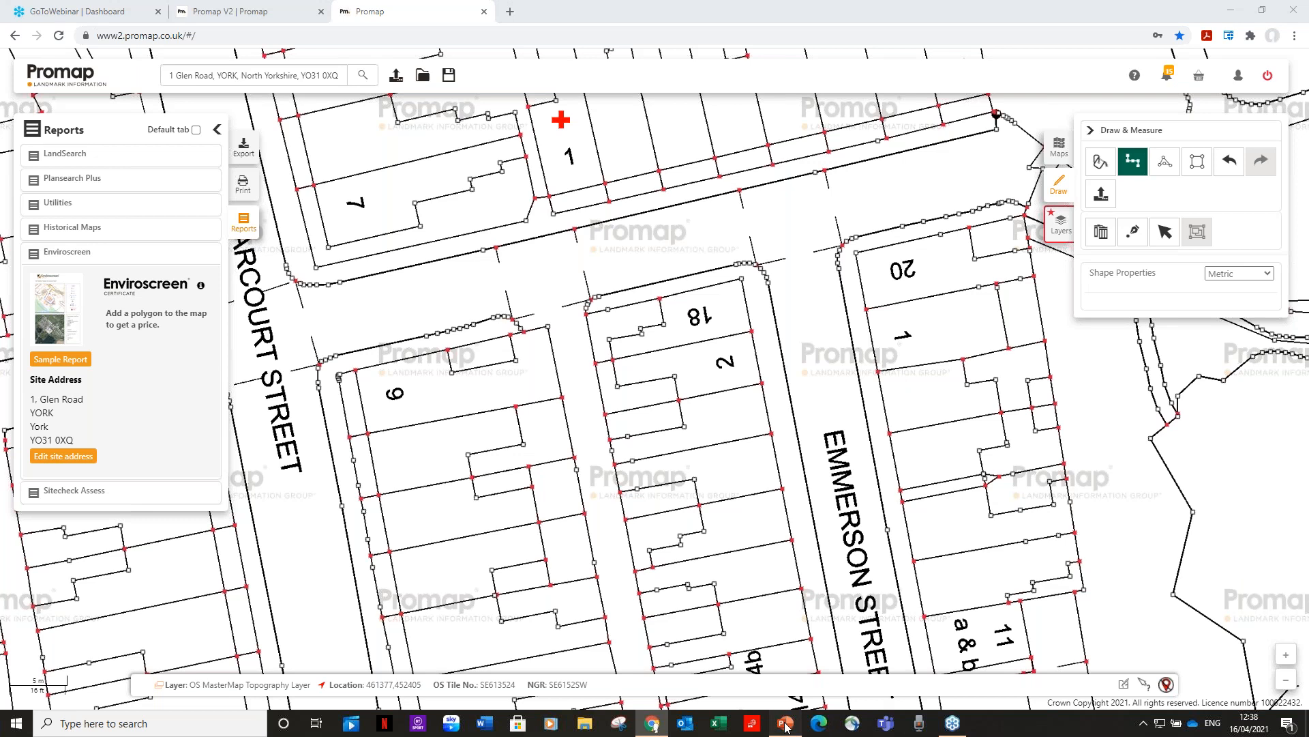
{"action": "left_click", "coordinate": [136, 632]}
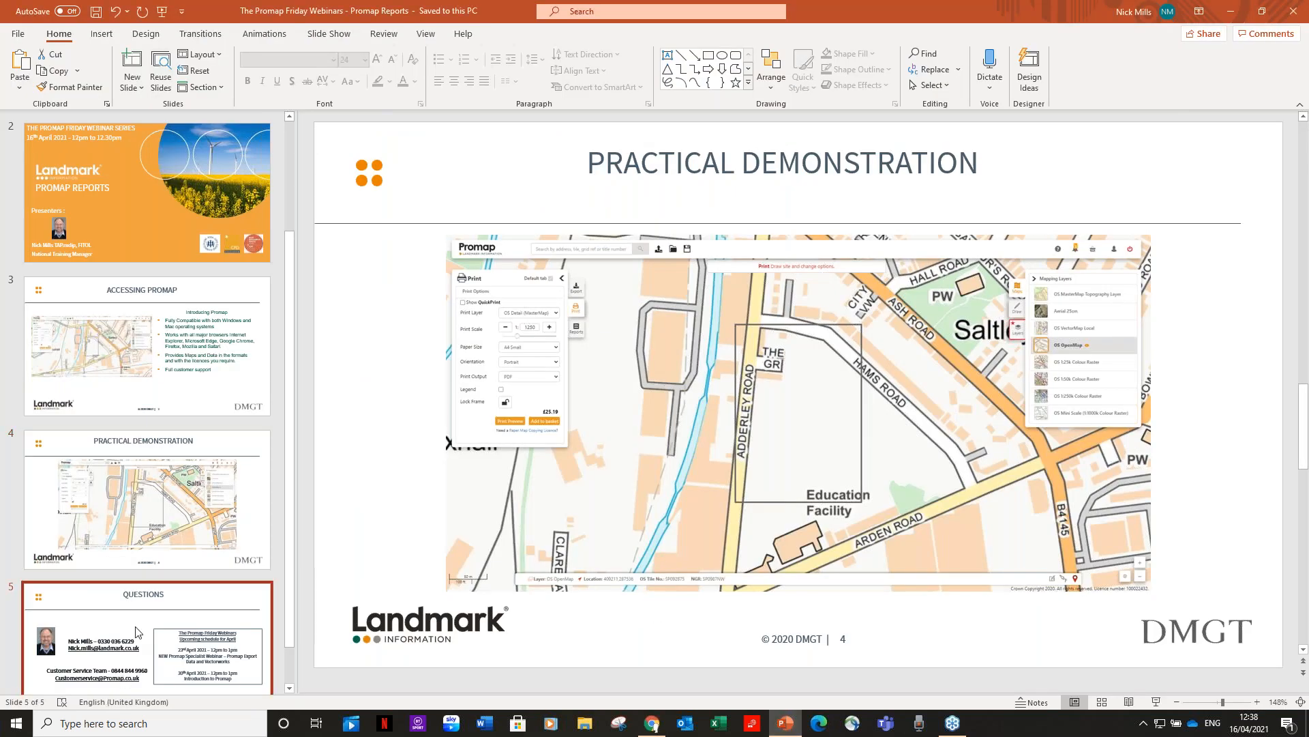